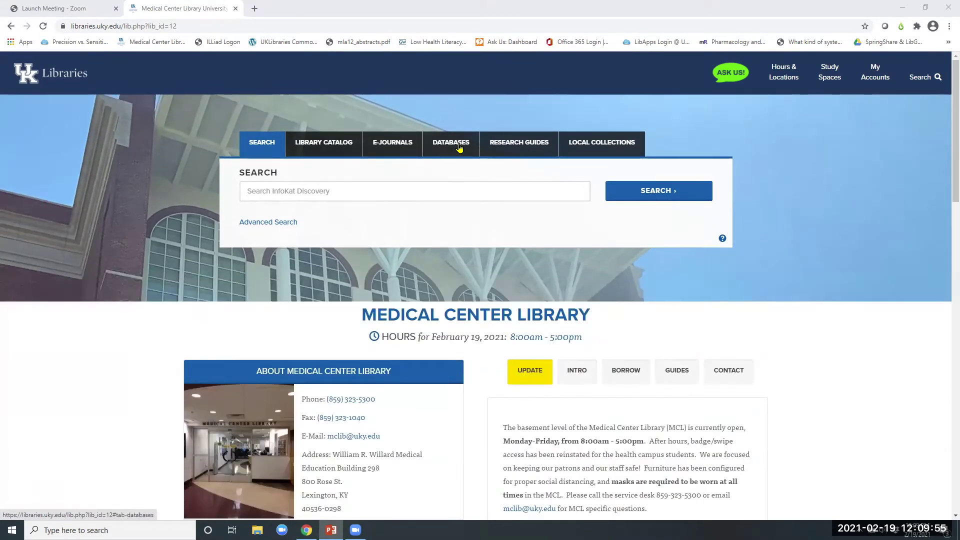
From the library's database finder, open Web of Science Core Collection under Selected Databases
click(447, 145)
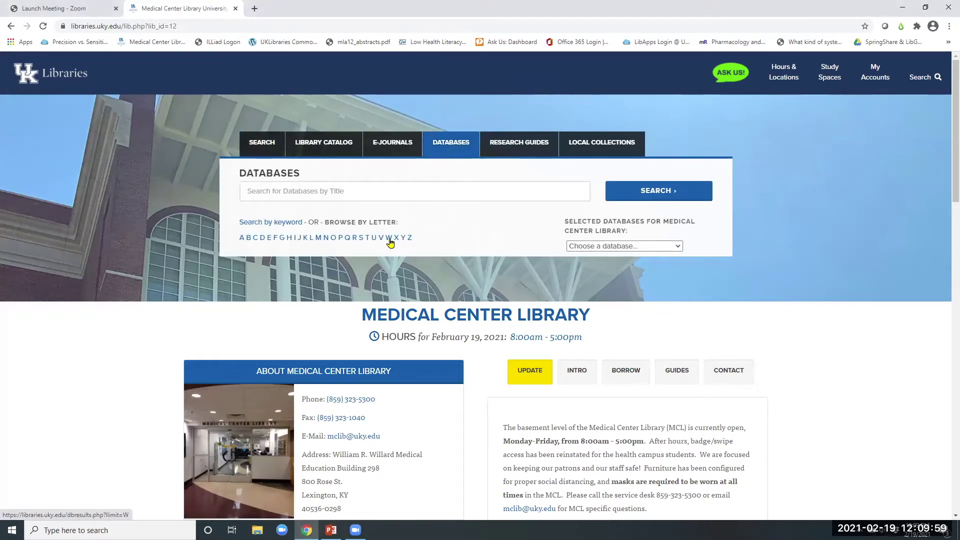
click(620, 247)
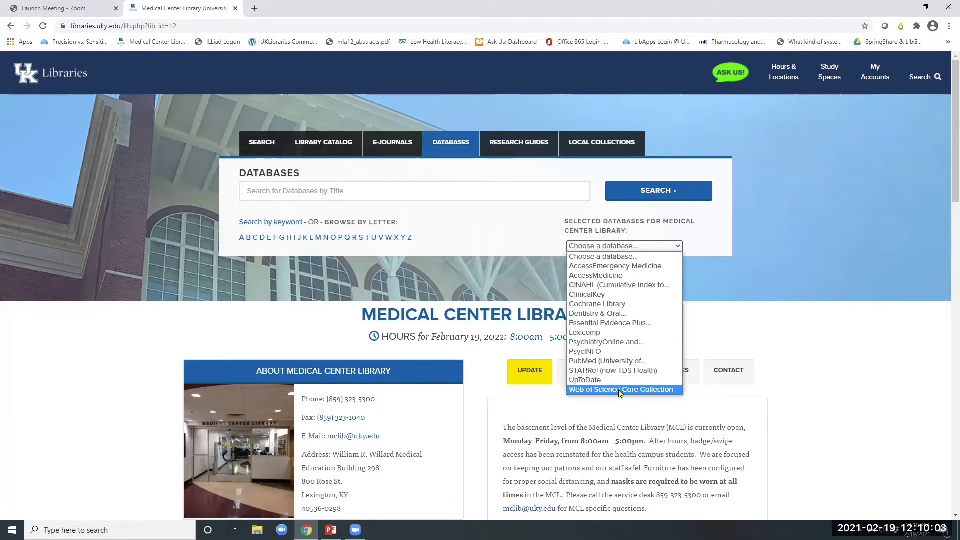
click(467, 279)
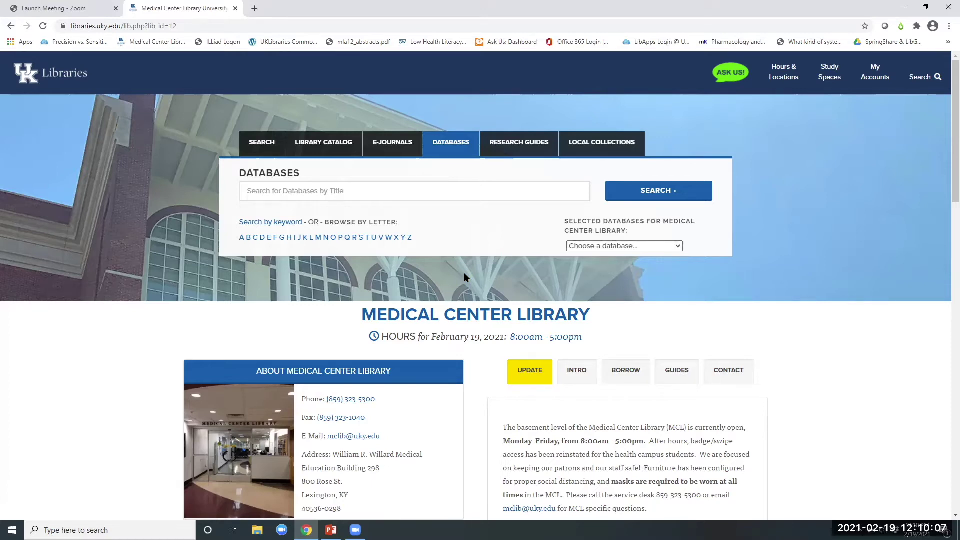
scroll(464, 277, down, 6)
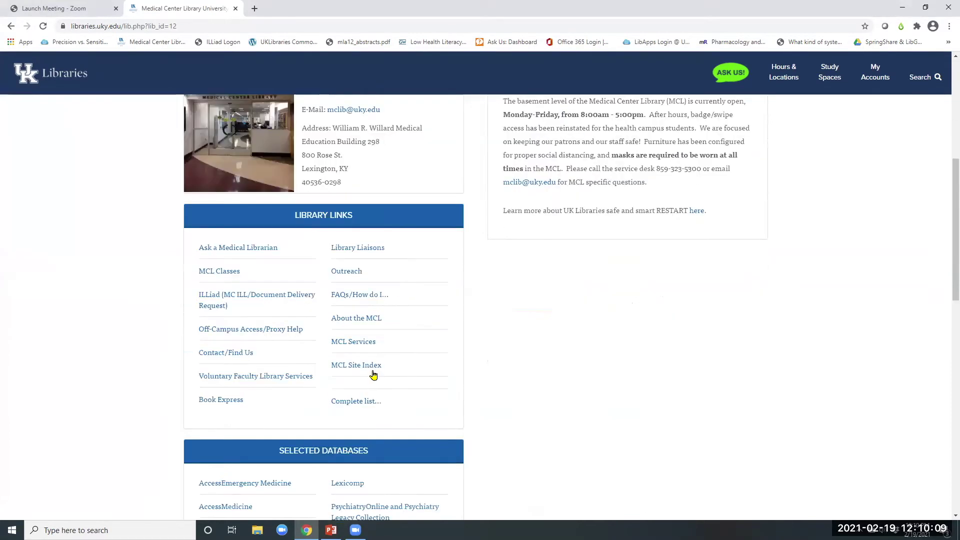
scroll(401, 380, down, 5)
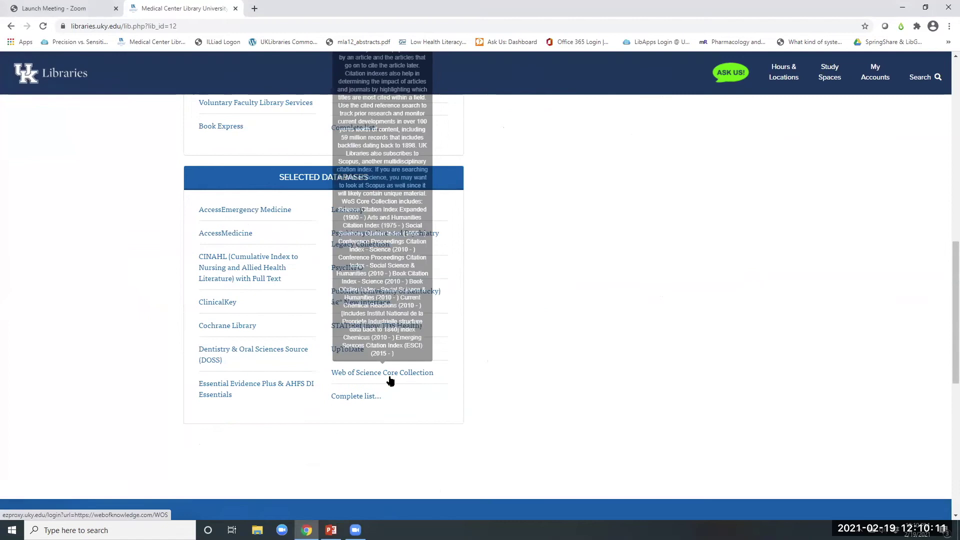
click(392, 379)
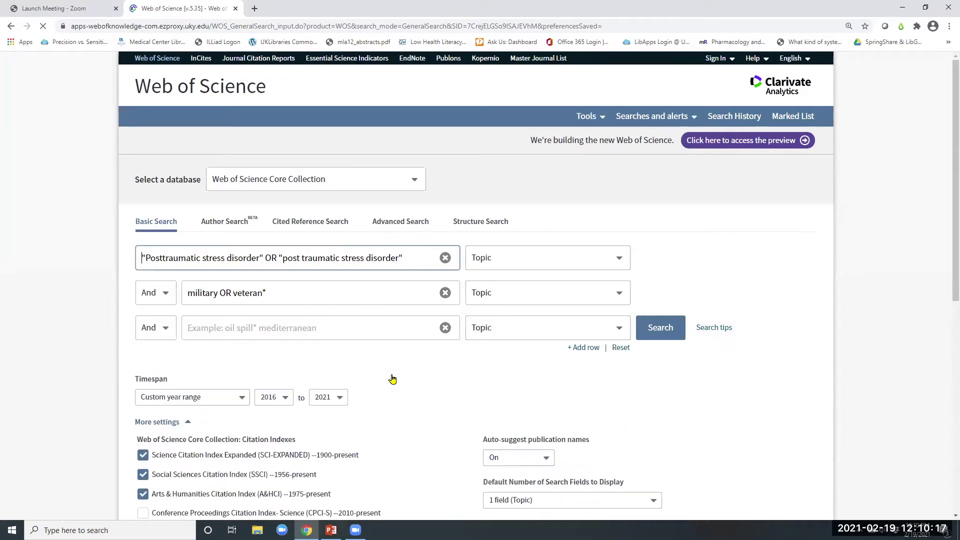
Reset the form to clear the PTSD and military/veteran terms and collapse More settings
click(621, 348)
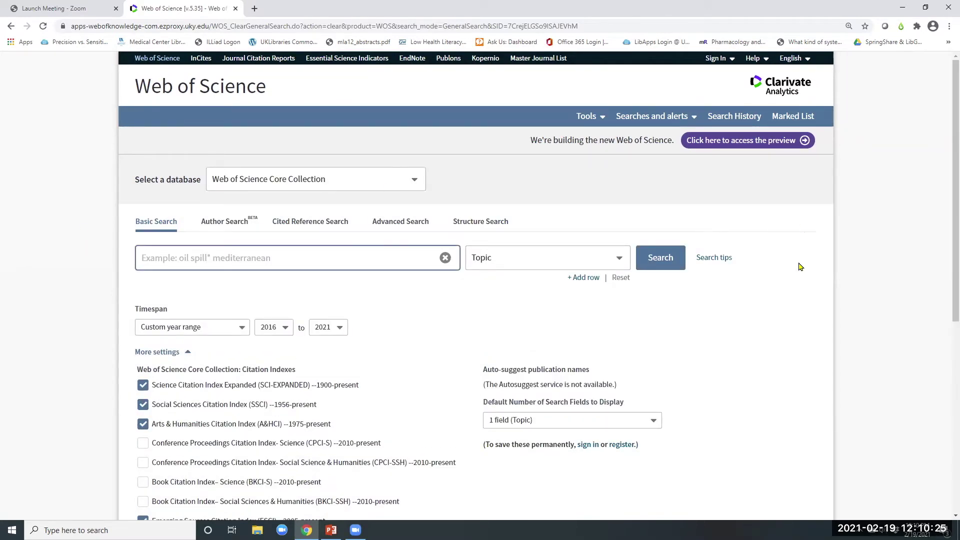
click(176, 353)
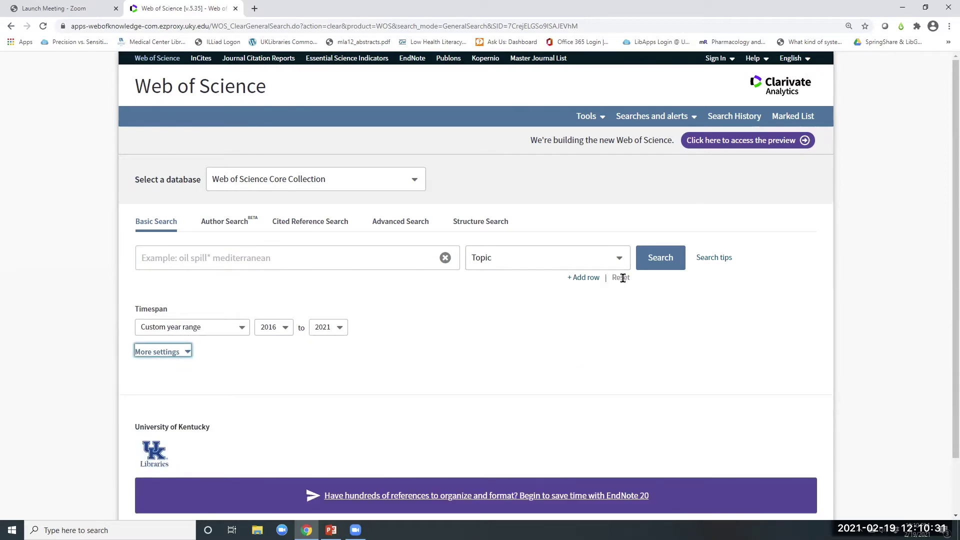
click(95, 360)
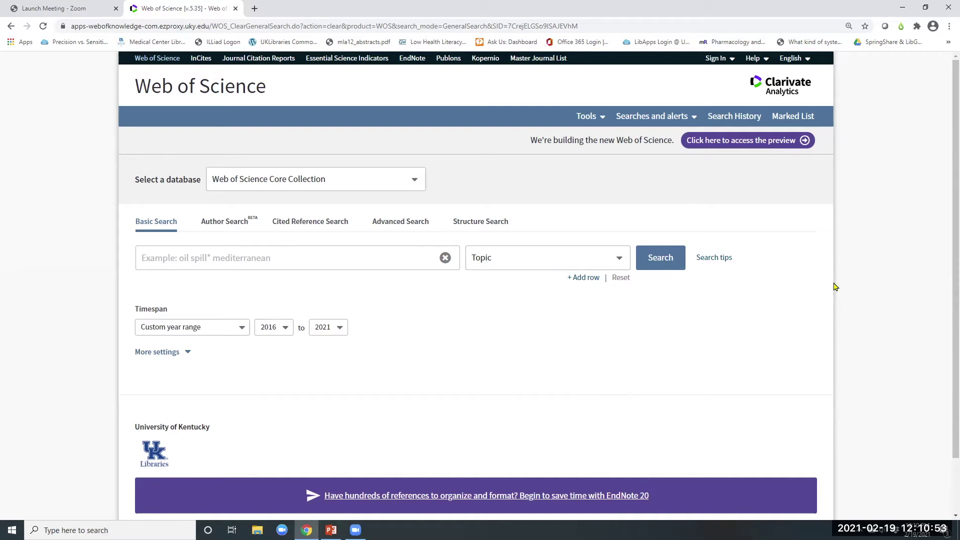
Open the new Web of Science preview, then return to the classic search's database list
click(771, 144)
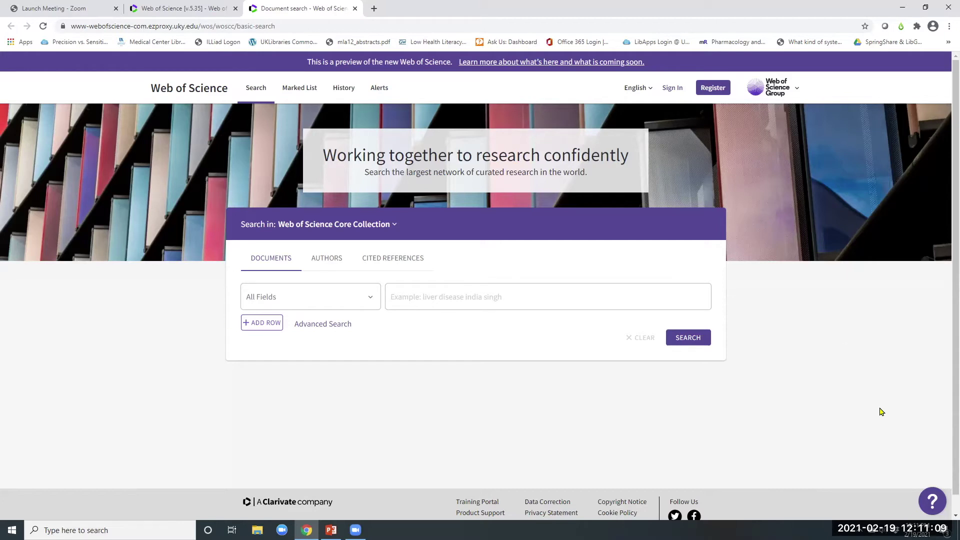
click(183, 7)
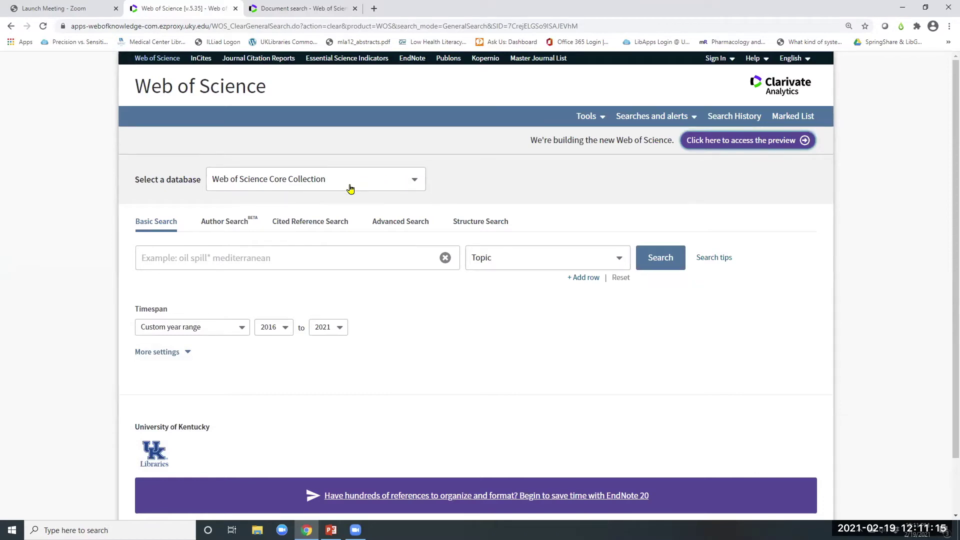
click(416, 184)
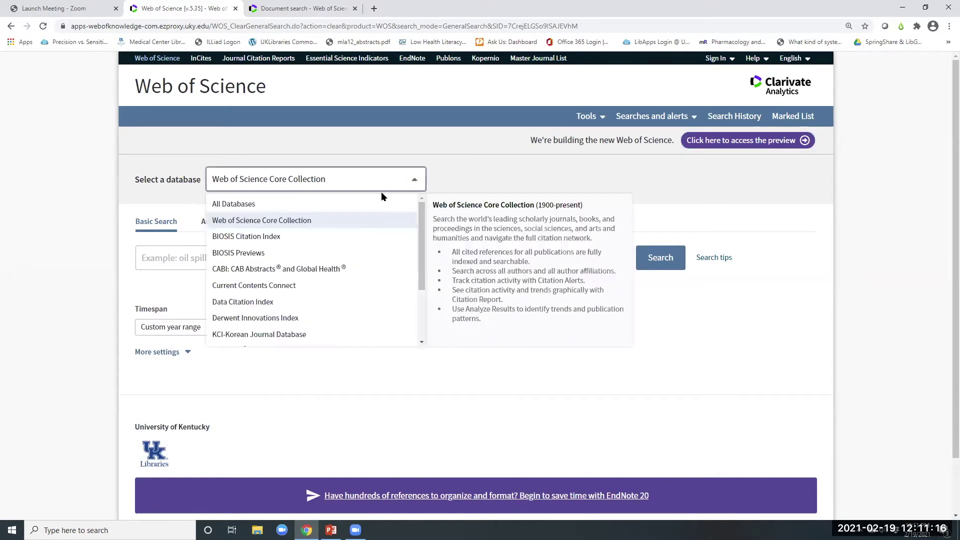
click(230, 205)
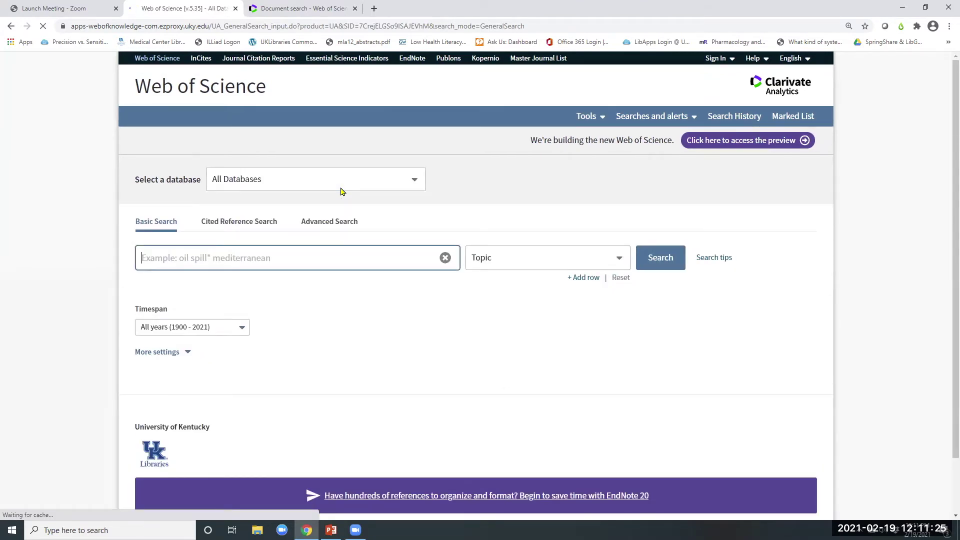
click(186, 352)
scroll(475, 351, down, 2)
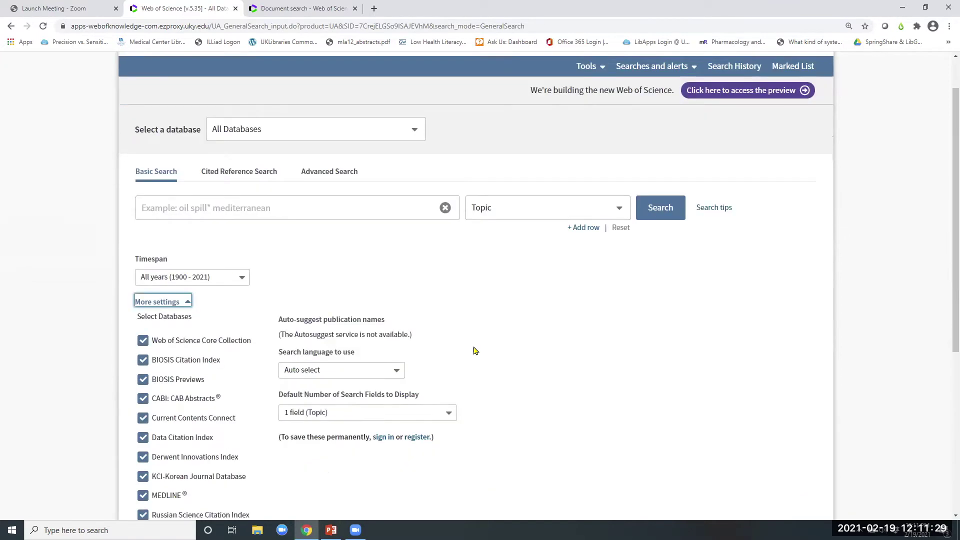
scroll(149, 279, up, 1)
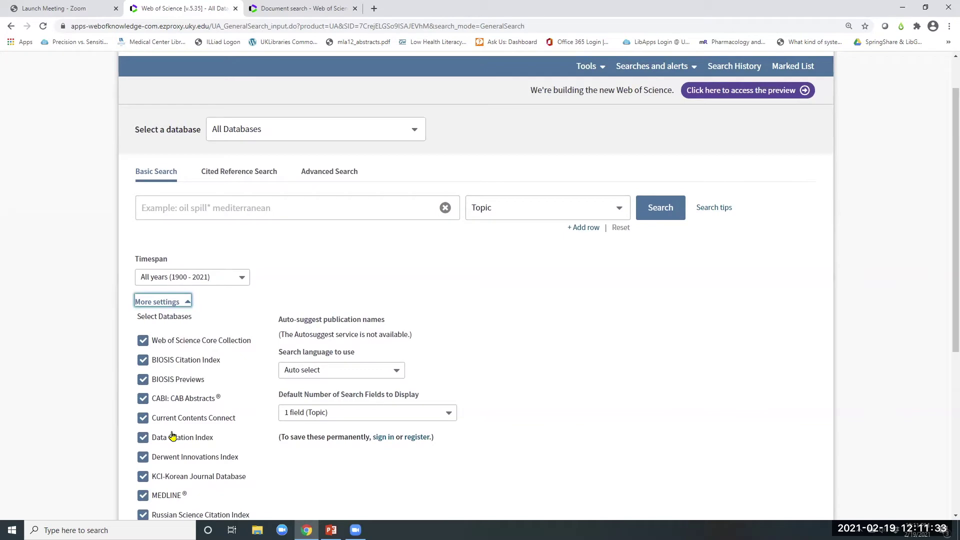
scroll(144, 420, down, 1)
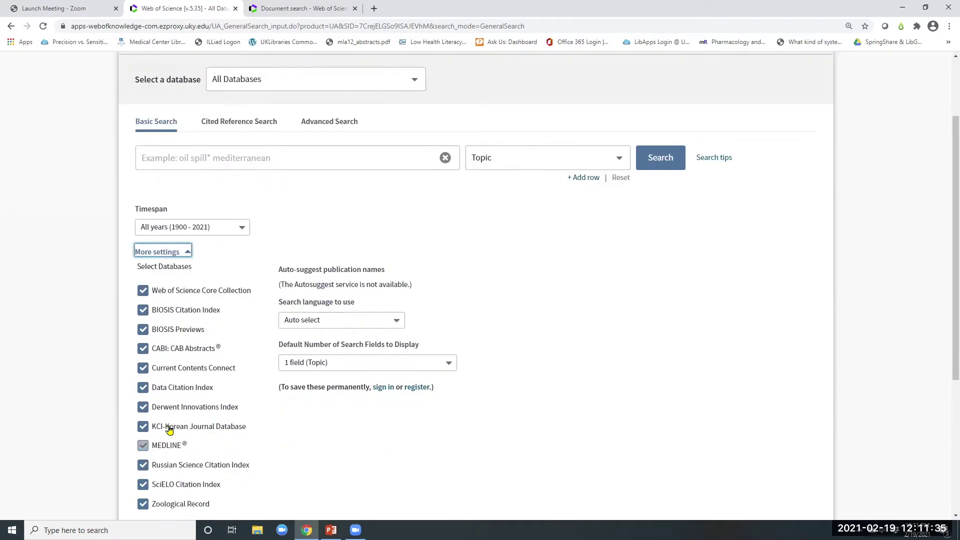
click(143, 446)
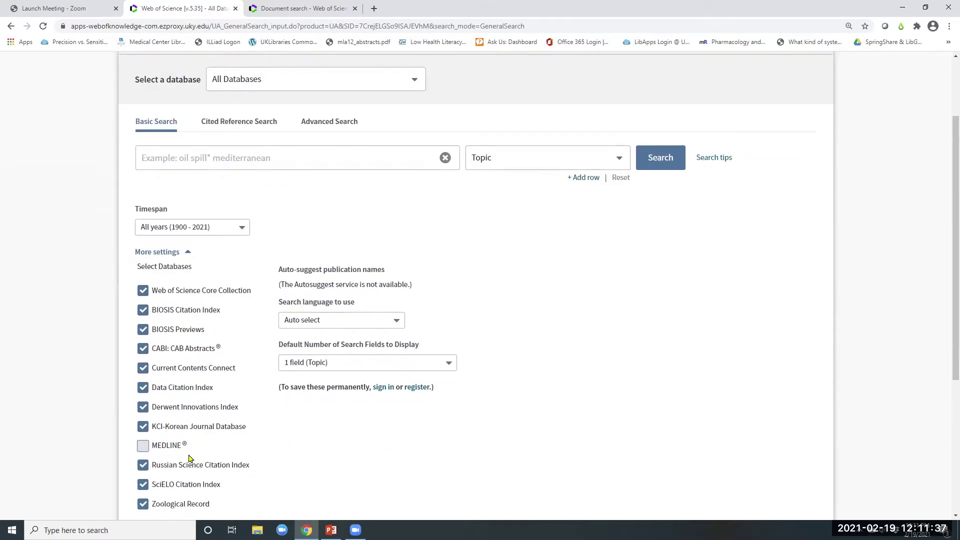
click(145, 426)
click(144, 465)
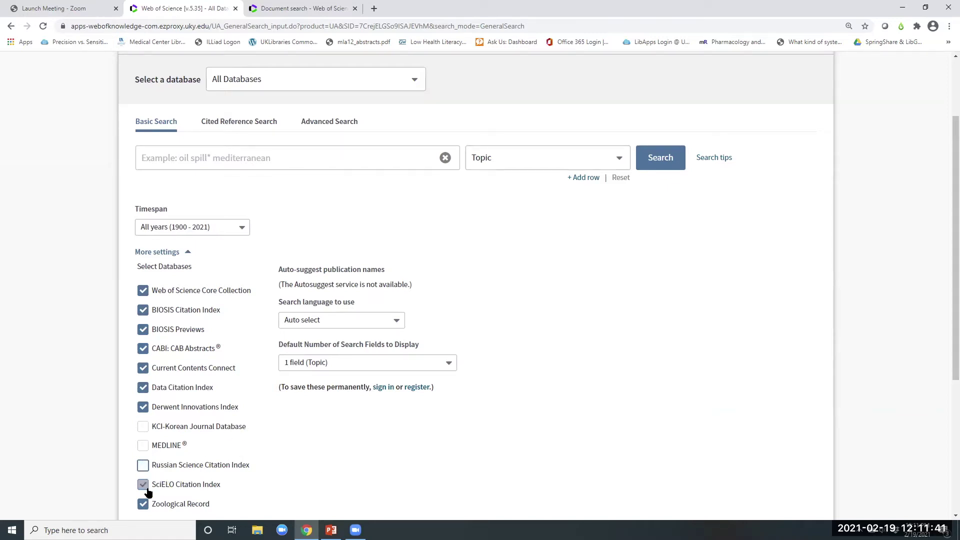
click(143, 504)
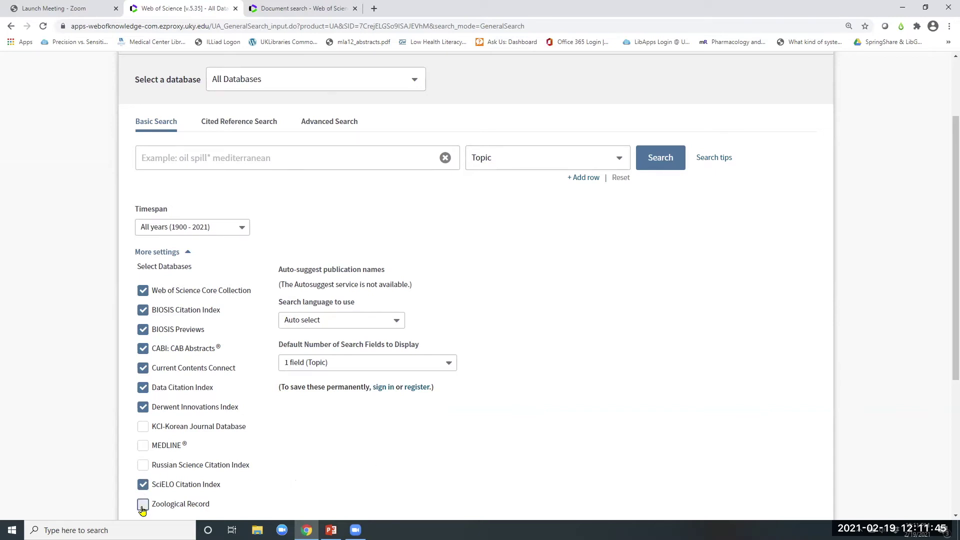
click(144, 465)
click(142, 504)
click(143, 426)
click(143, 446)
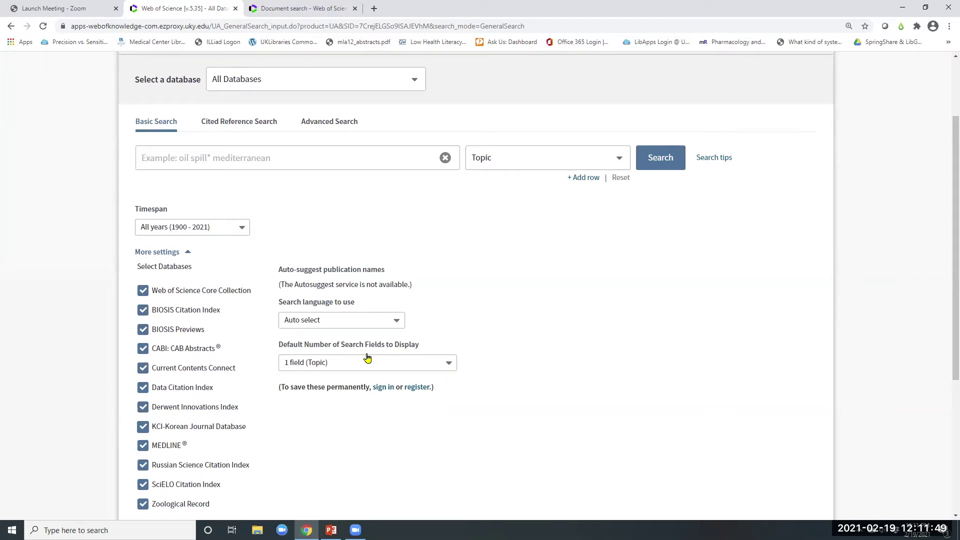
scroll(358, 372, up, 1)
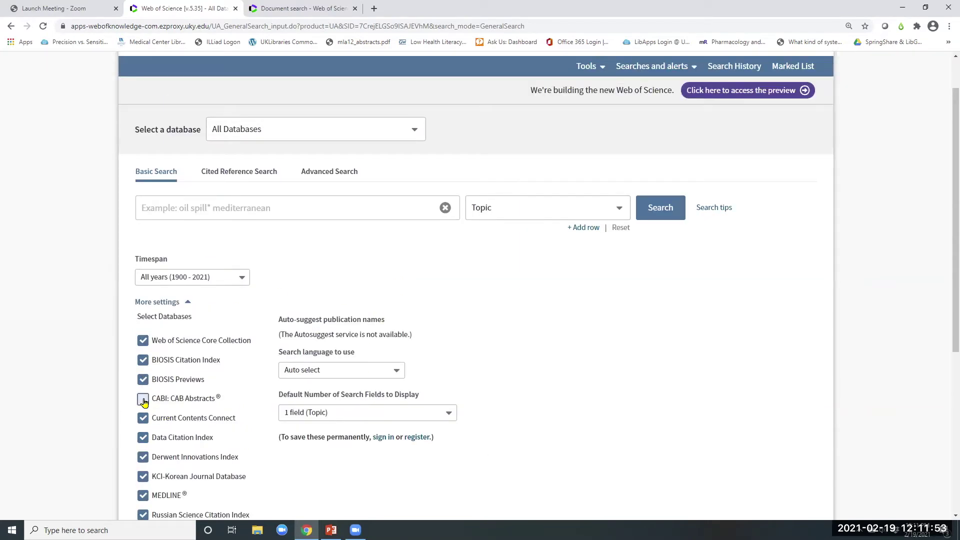
click(143, 380)
click(143, 380)
click(302, 129)
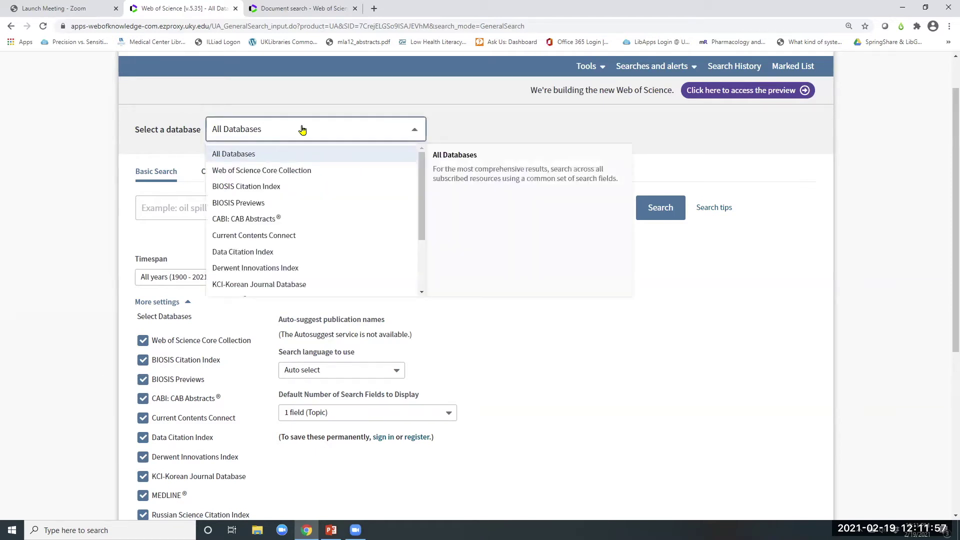
click(298, 173)
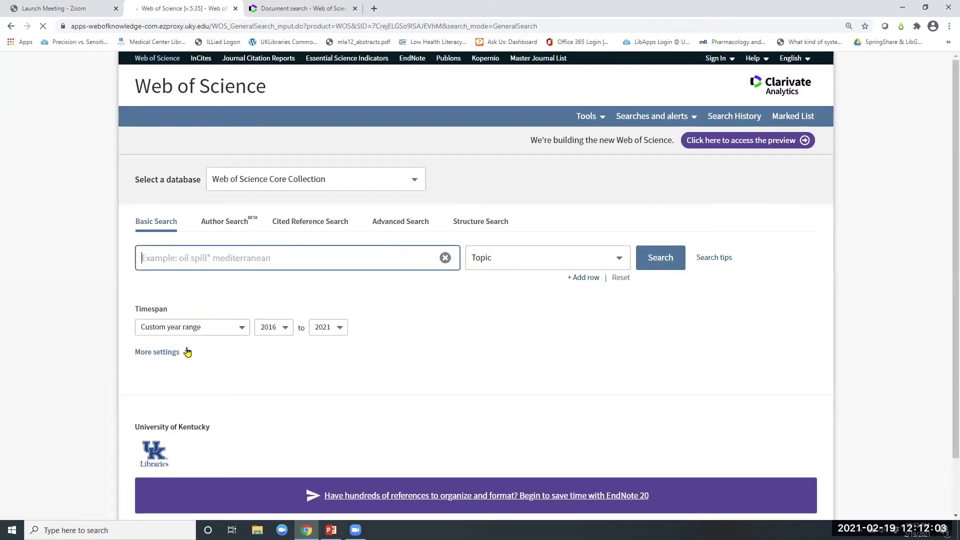
Include CPCI-S, CPCI-SSH, BKCI-S, BKCI-SSH, Current Chemical Reactions and Index Chemicus indexes
click(186, 351)
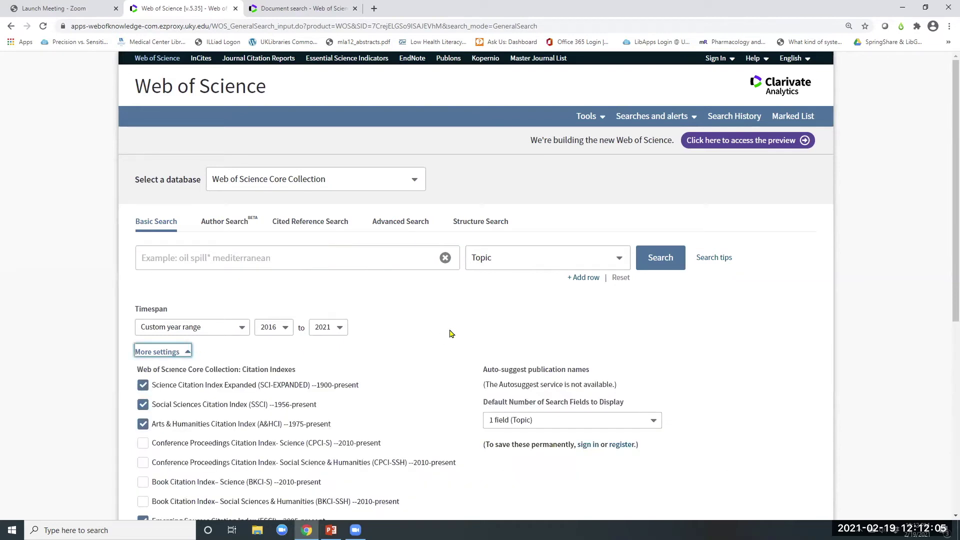
scroll(451, 333, down, 2)
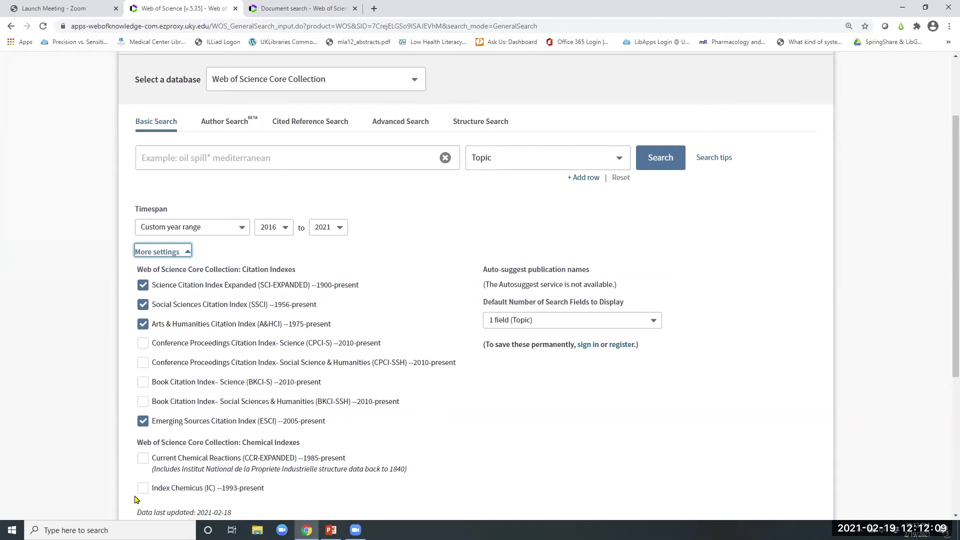
click(143, 343)
click(142, 382)
click(143, 362)
click(142, 402)
click(142, 457)
click(142, 488)
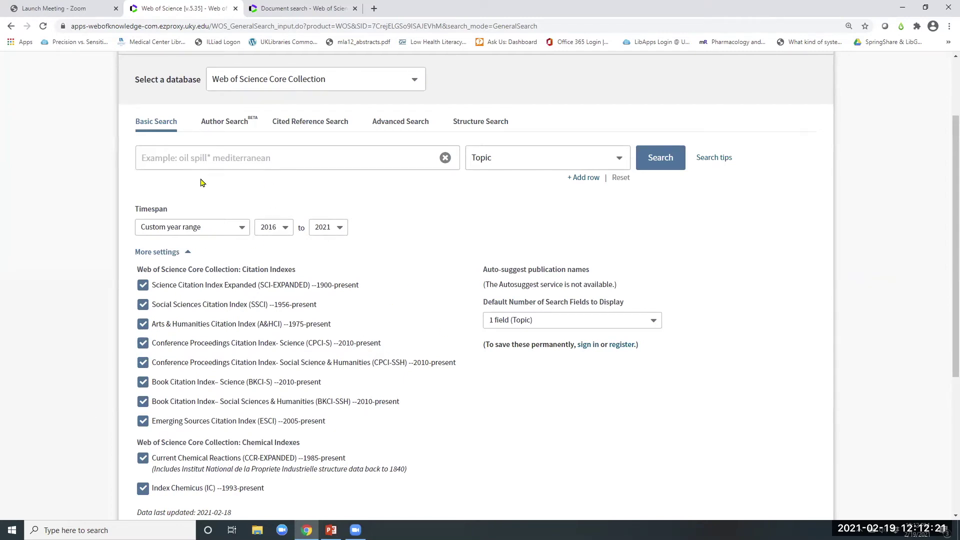
Set the start year to 1900 and the timespan to All years (1900–2021)
click(285, 229)
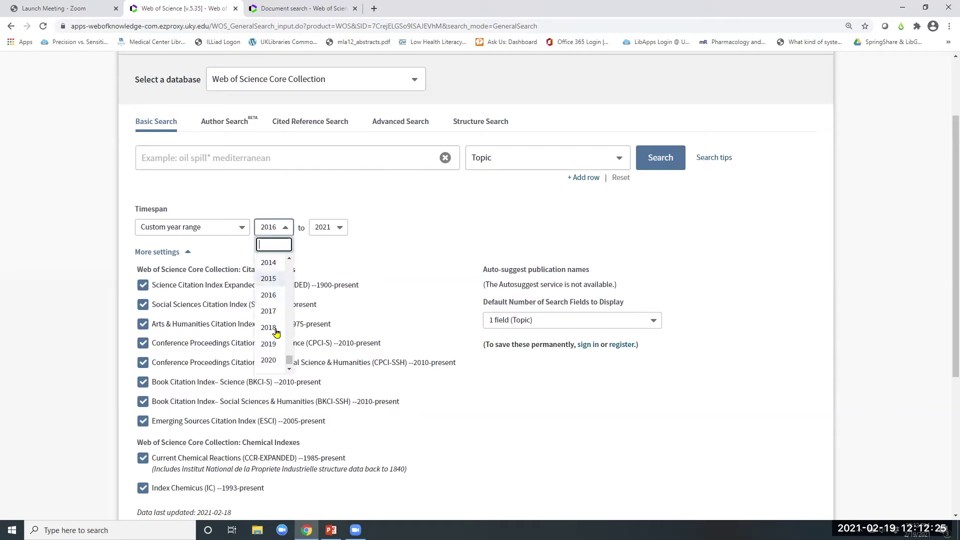
click(284, 361)
drag(288, 362, 288, 266)
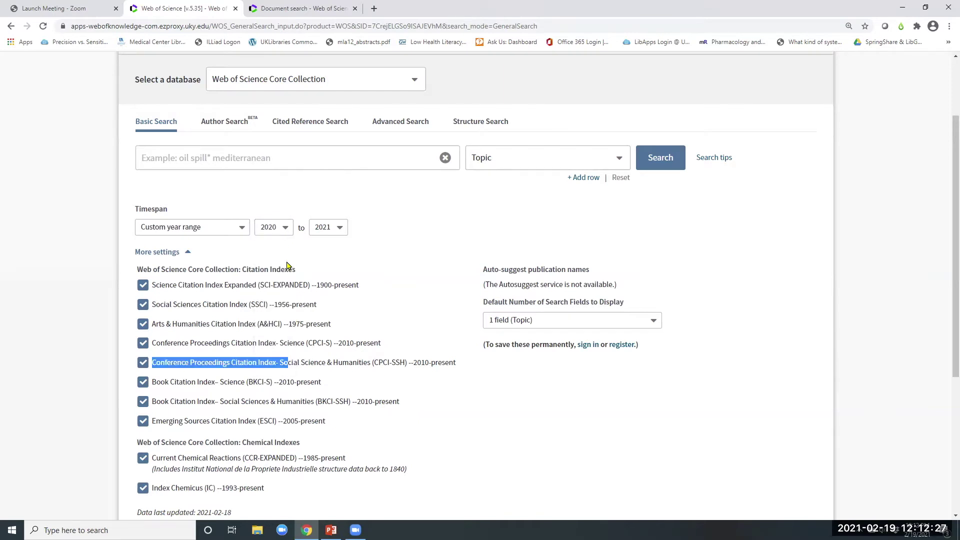
click(285, 227)
drag(289, 362, 291, 243)
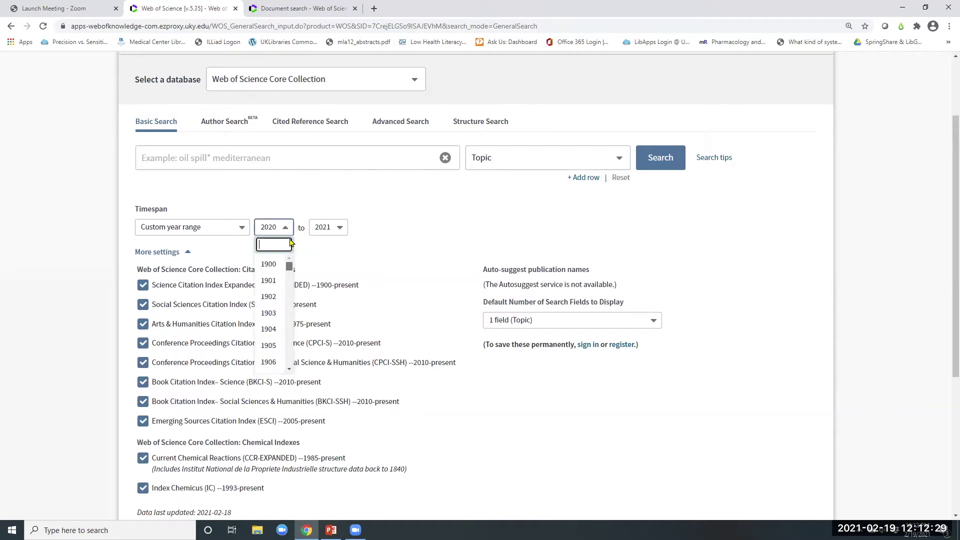
click(273, 264)
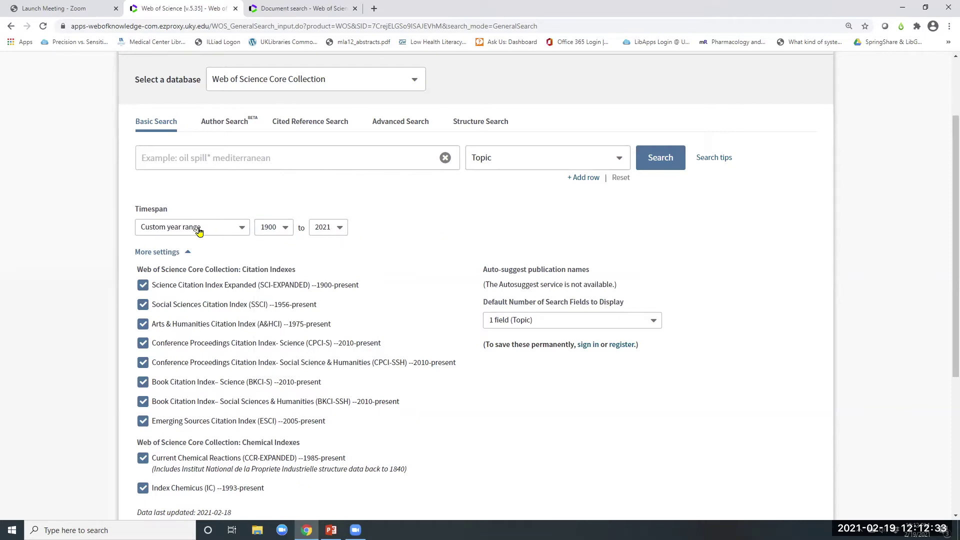
click(224, 227)
click(212, 244)
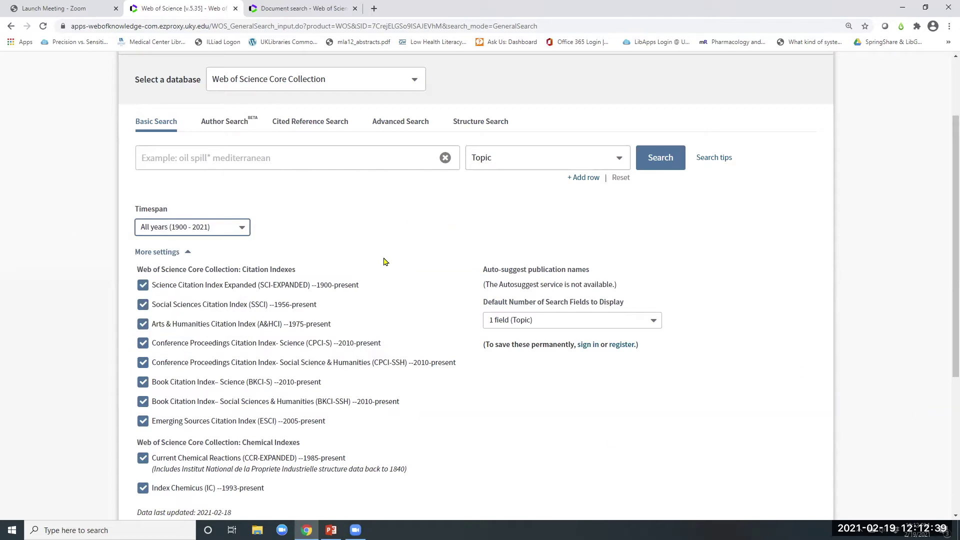
scroll(386, 261, up, 1)
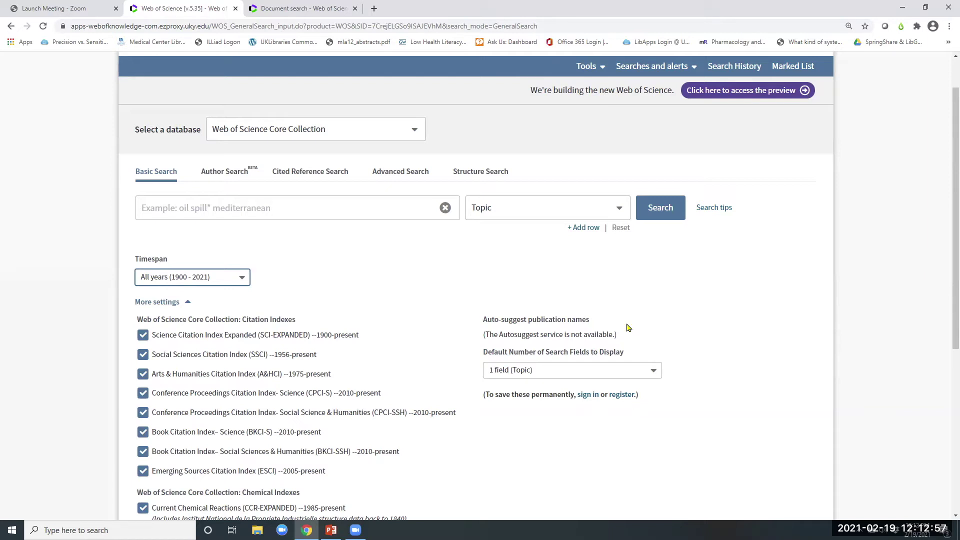
click(283, 125)
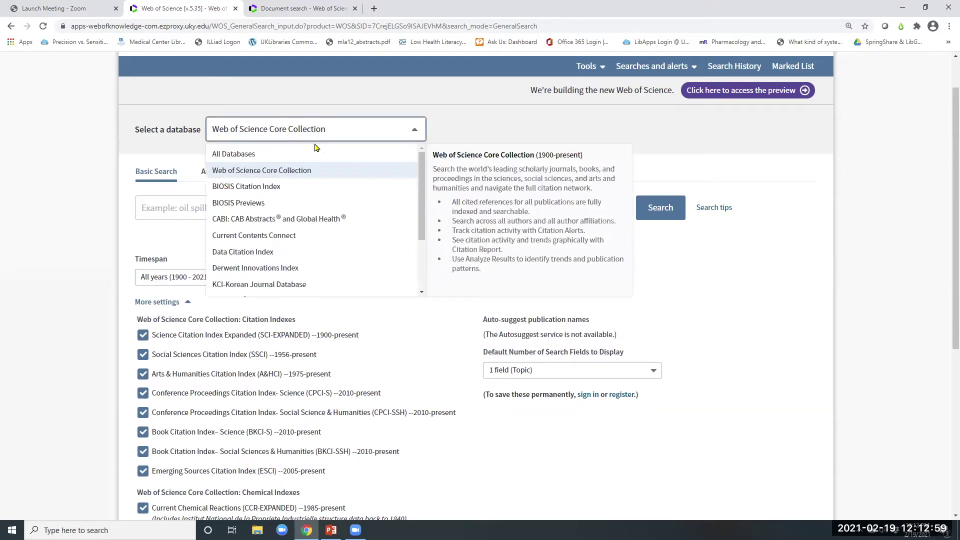
click(234, 154)
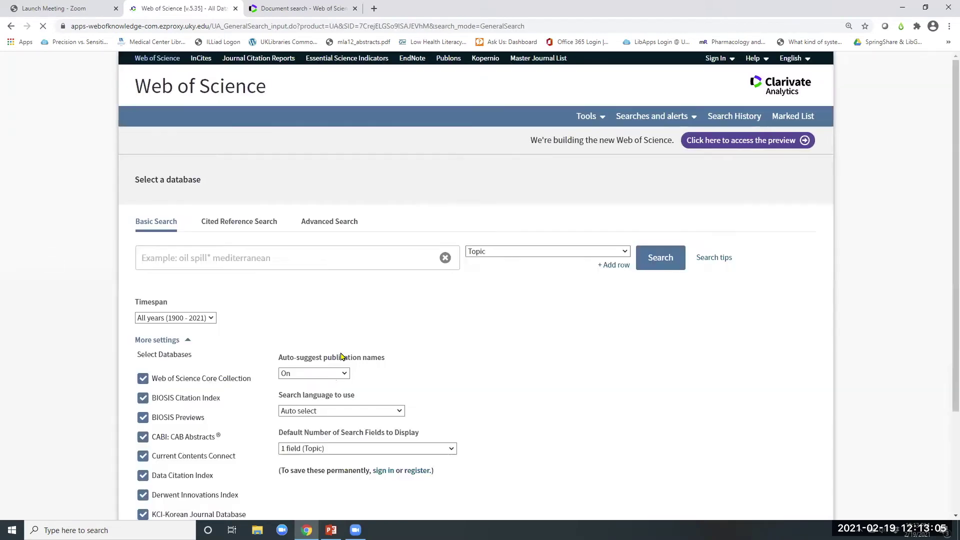
scroll(331, 378, down, 5)
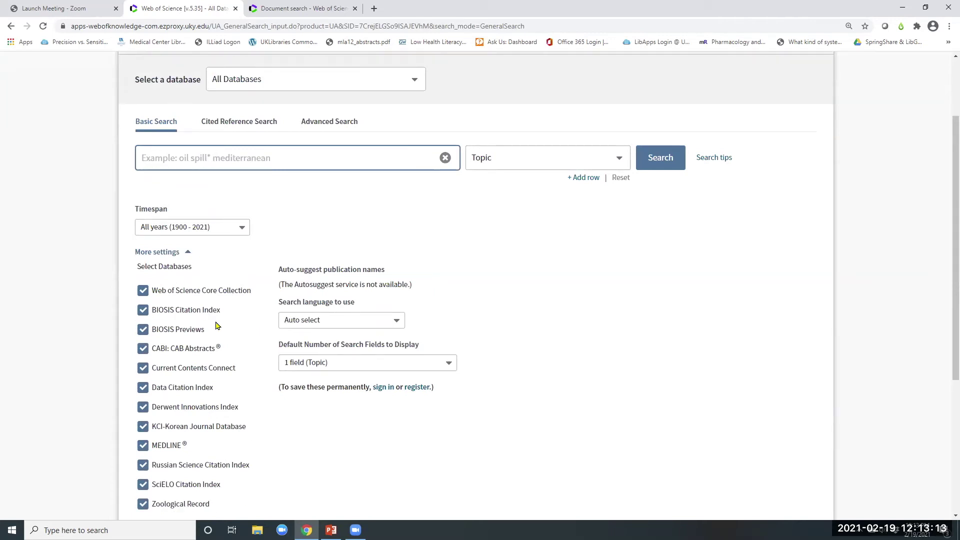
click(310, 85)
click(303, 122)
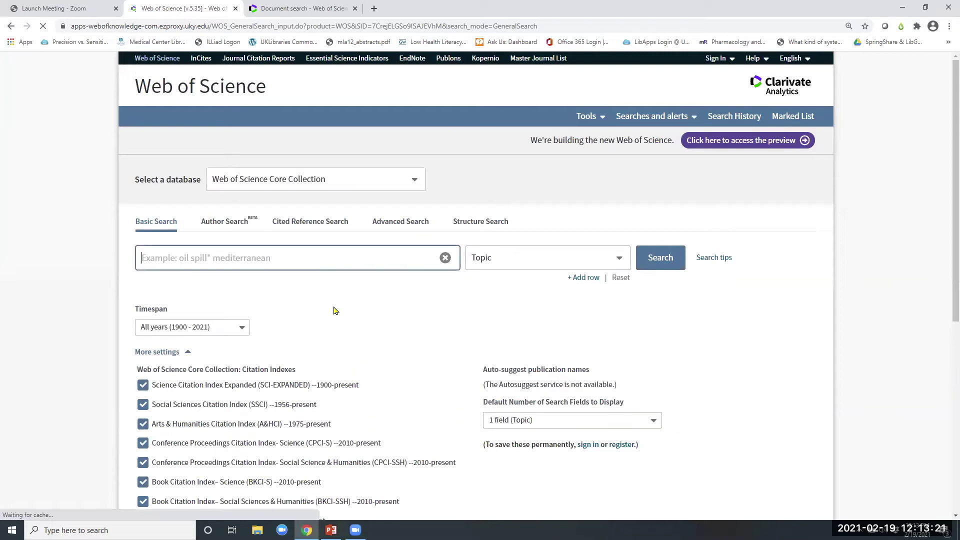
scroll(330, 266, down, 2)
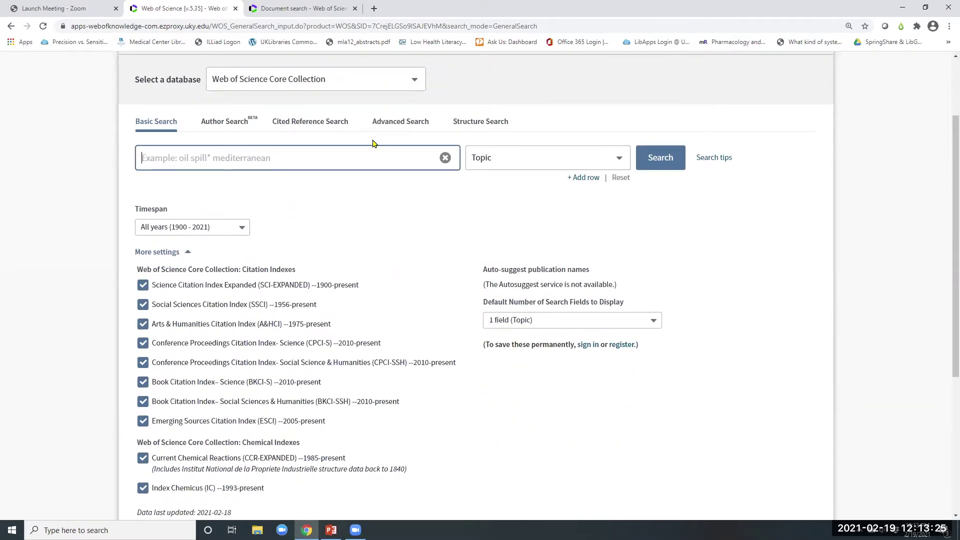
scroll(350, 230, down, 2)
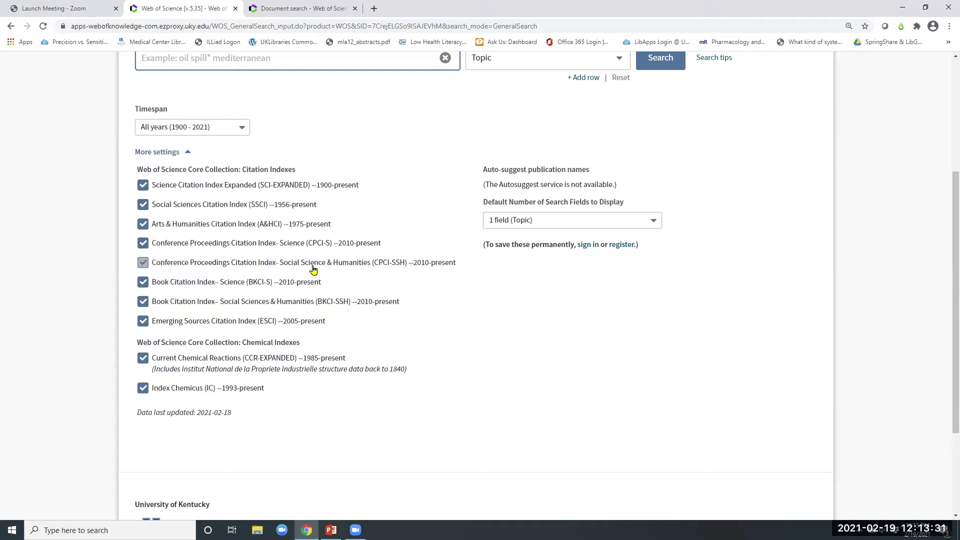
Uncheck the CPCI-S, CPCI-SSH, BKCI-S and BKCI-SSH citation indexes
click(142, 263)
click(141, 243)
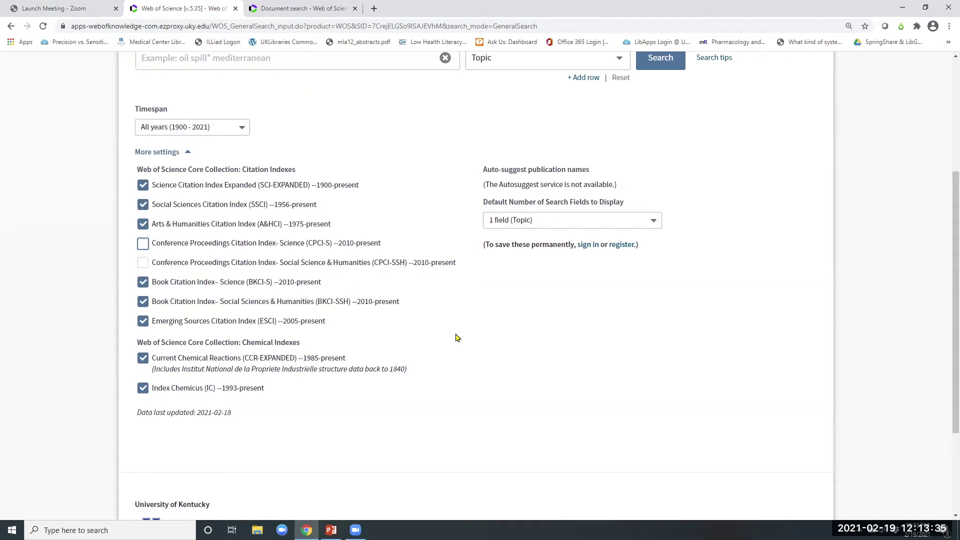
click(143, 302)
click(142, 282)
click(482, 369)
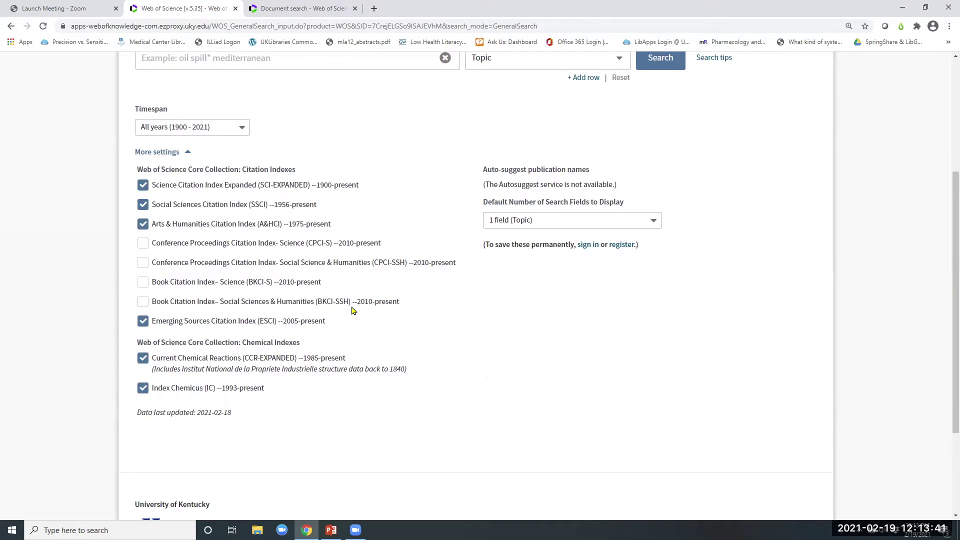
scroll(353, 311, up, 2)
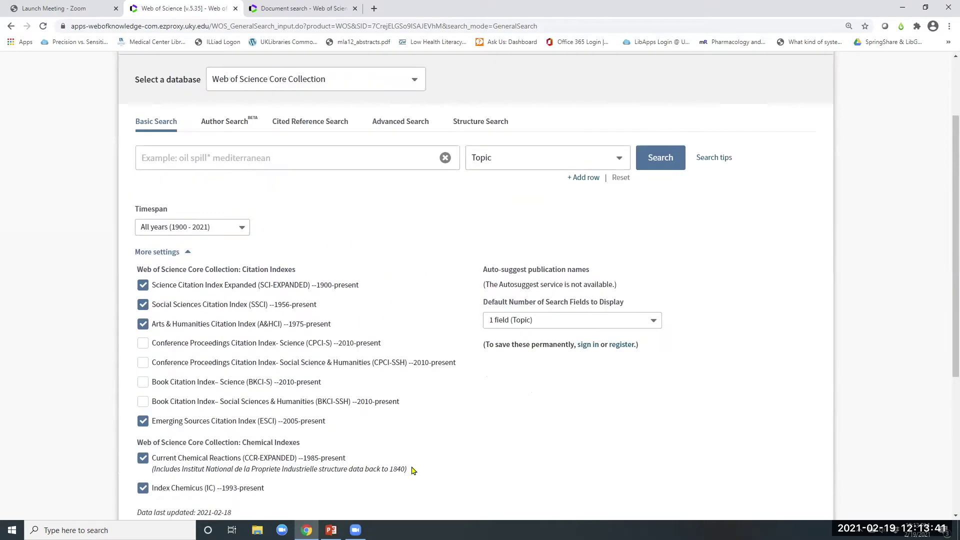
click(215, 230)
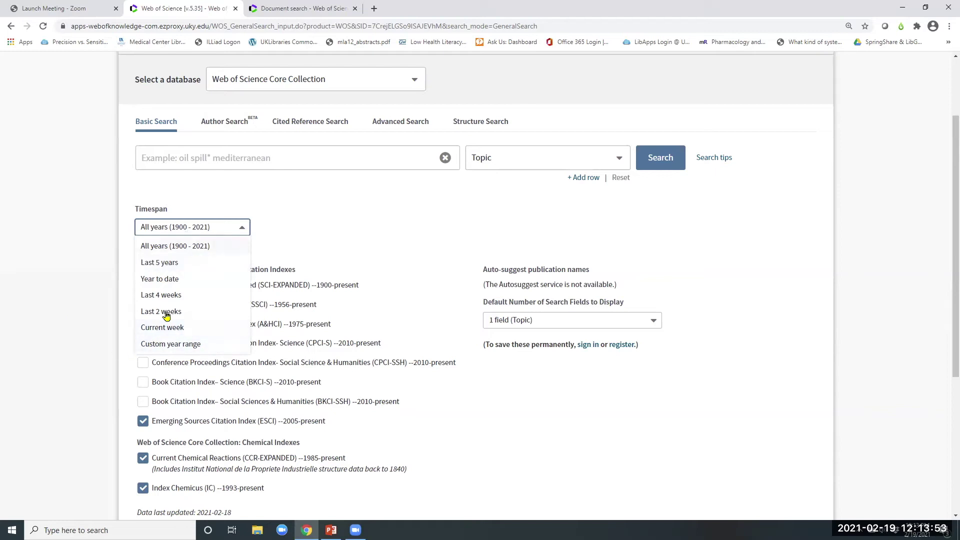
Switch the timespan to a custom year range starting at 2016, giving 2016–2021
click(178, 346)
click(285, 228)
scroll(267, 314, down, 5)
scroll(268, 314, down, 18)
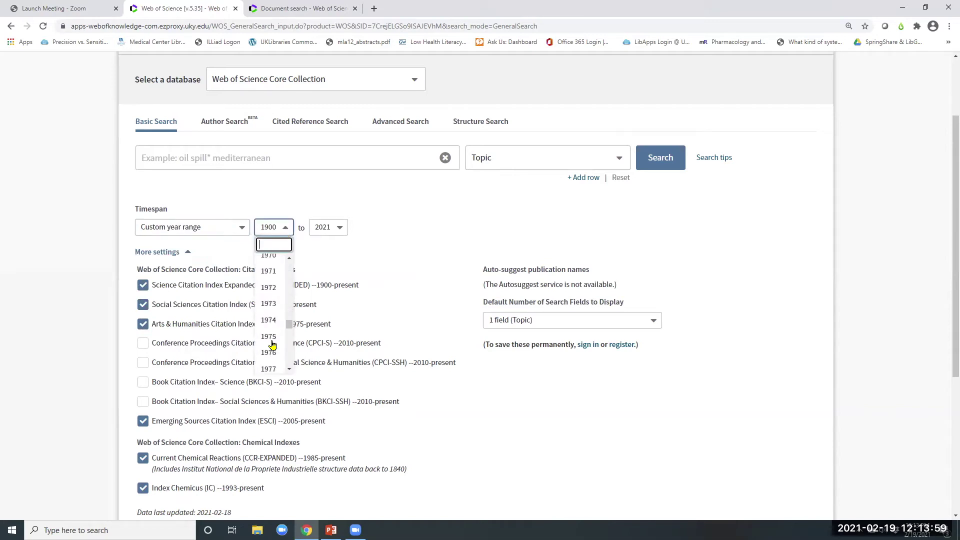
scroll(273, 345, down, 15)
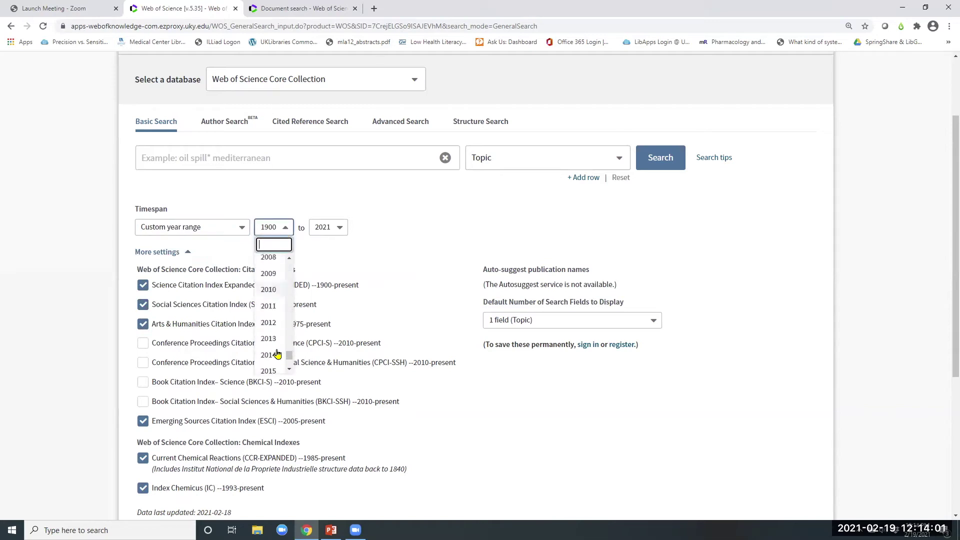
click(272, 283)
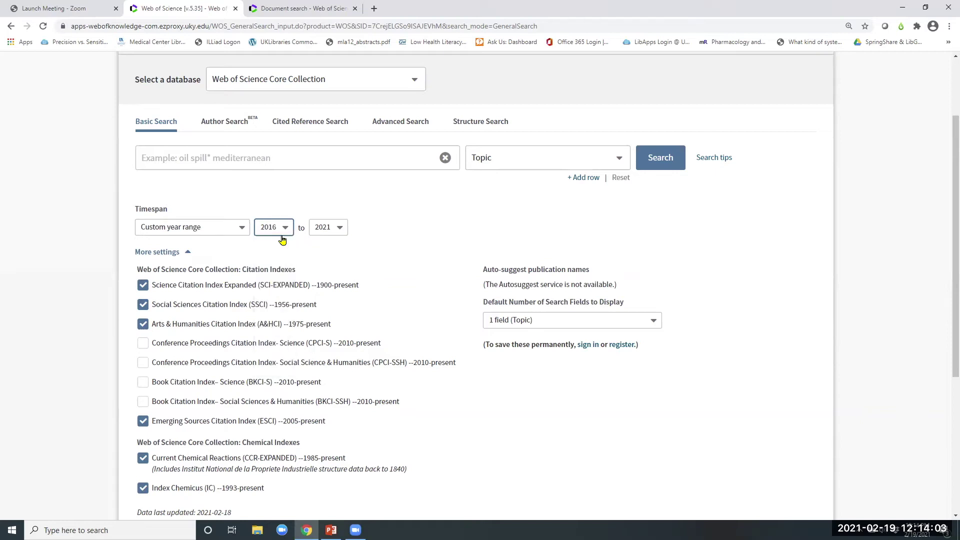
click(709, 249)
scroll(339, 313, up, 2)
click(300, 262)
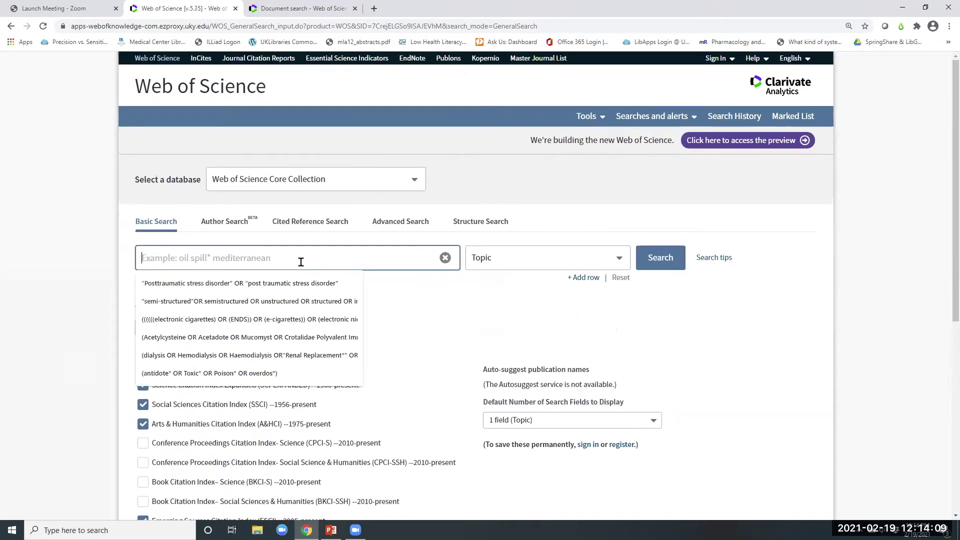
click(385, 285)
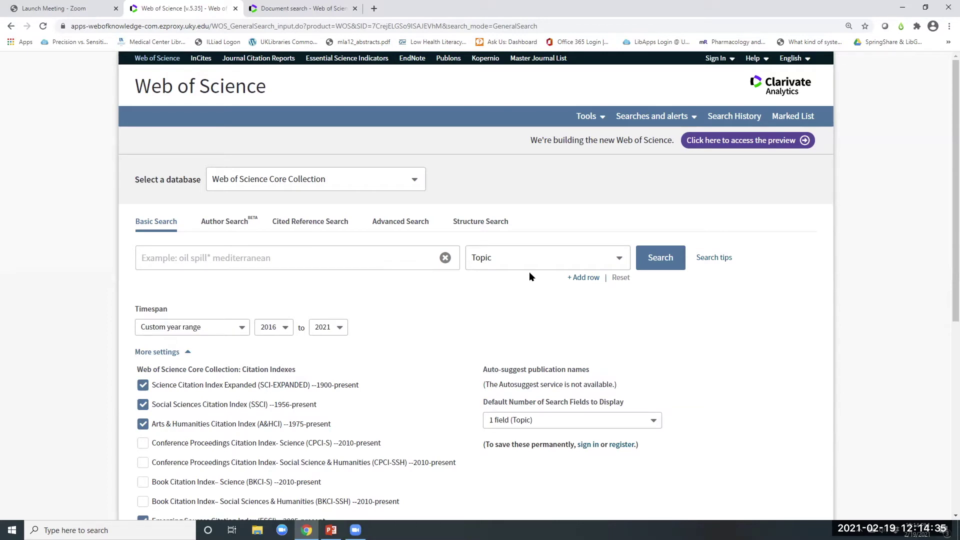
Add two more search rows, keeping And as the operator and Topic as the field
click(578, 277)
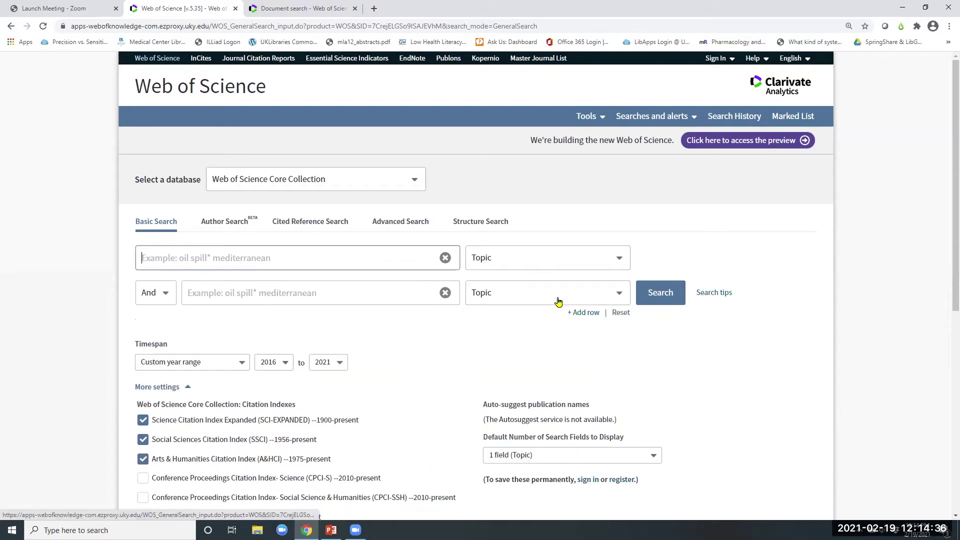
click(582, 313)
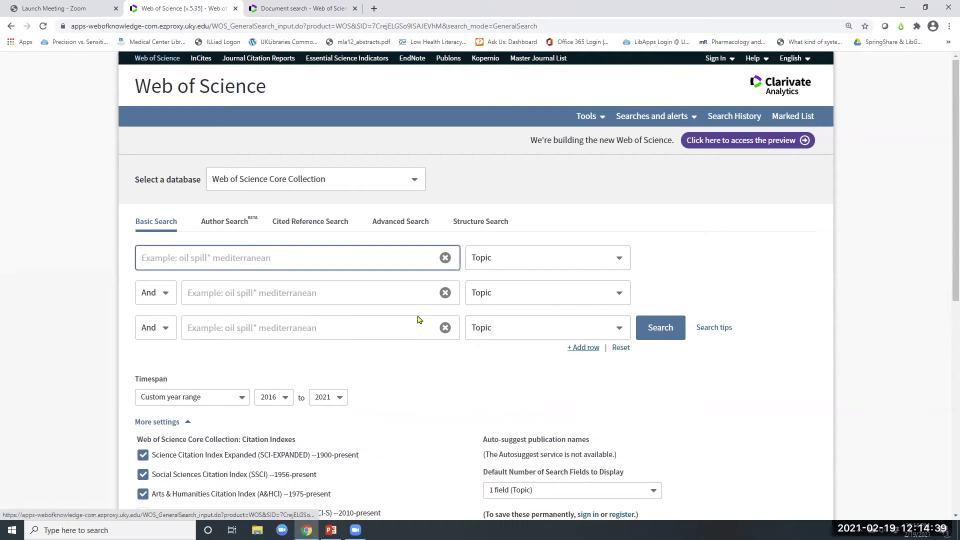
click(165, 299)
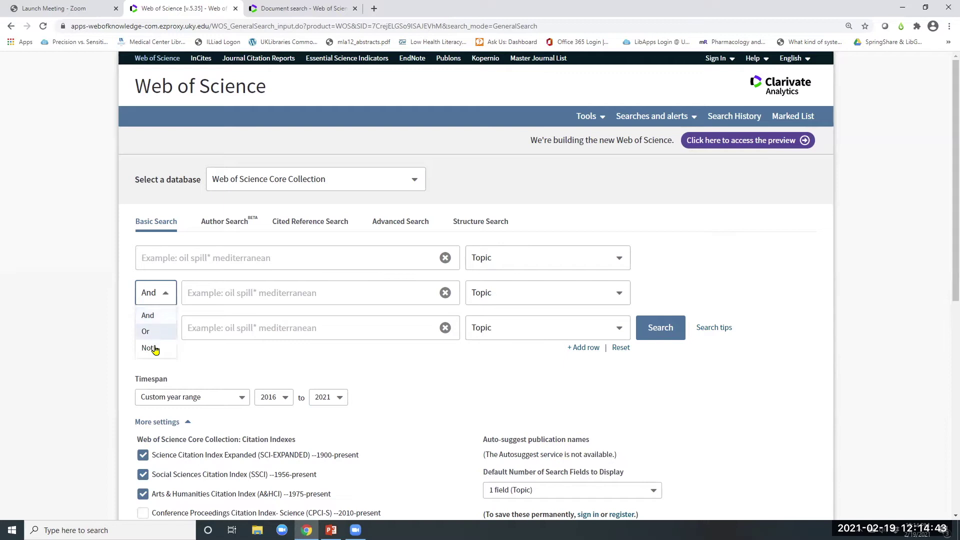
click(159, 293)
click(562, 257)
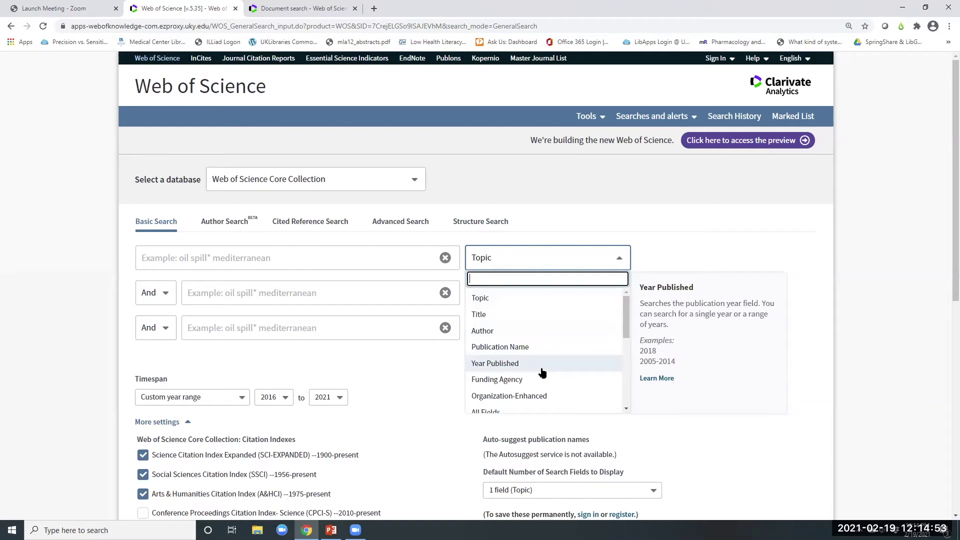
scroll(542, 368, down, 3)
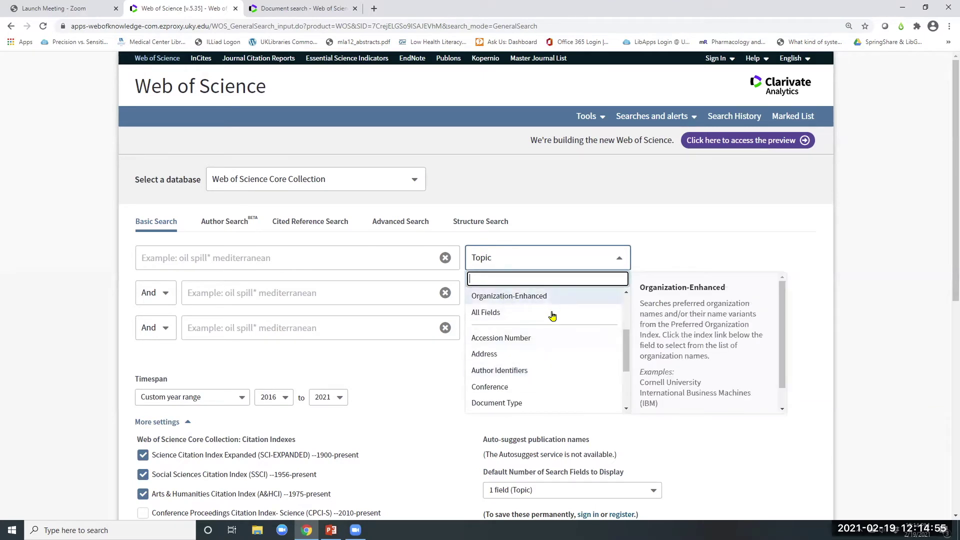
scroll(548, 320, up, 4)
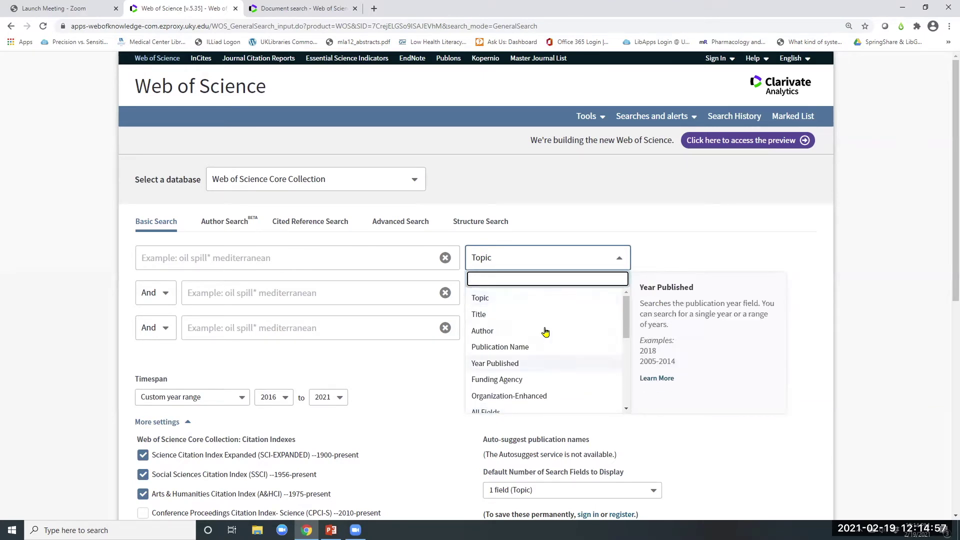
click(524, 293)
click(532, 262)
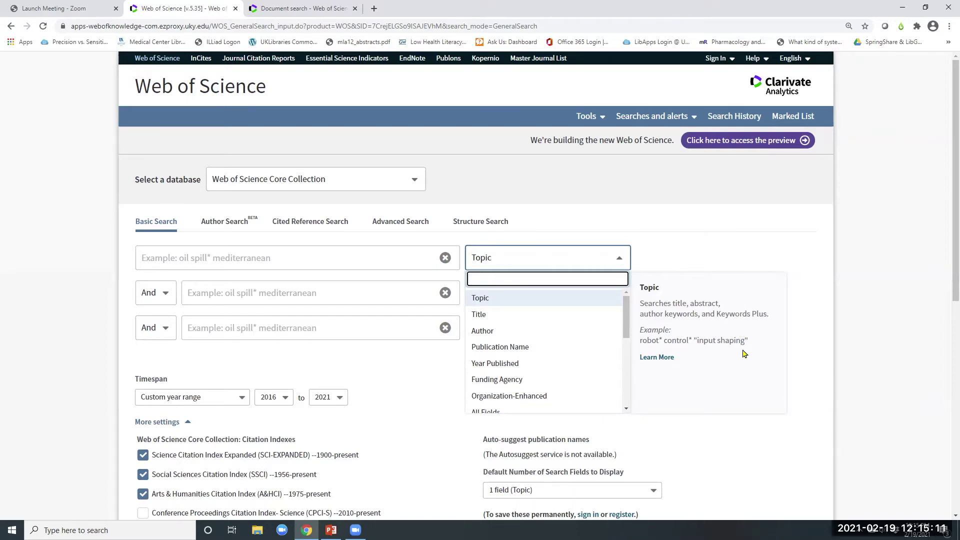
click(292, 255)
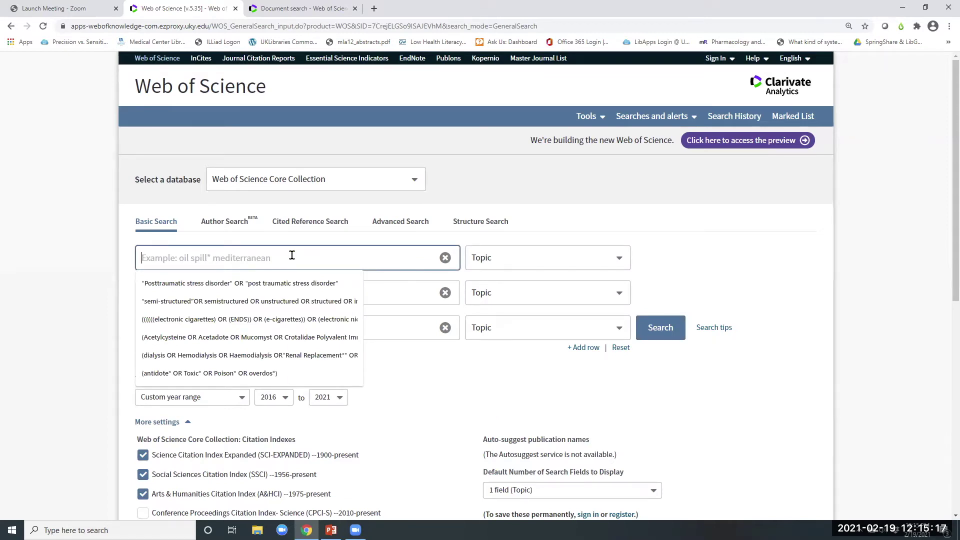
Enter (tobacco OR smoke) NEAR/3 free in the first Topic row
text((toba)
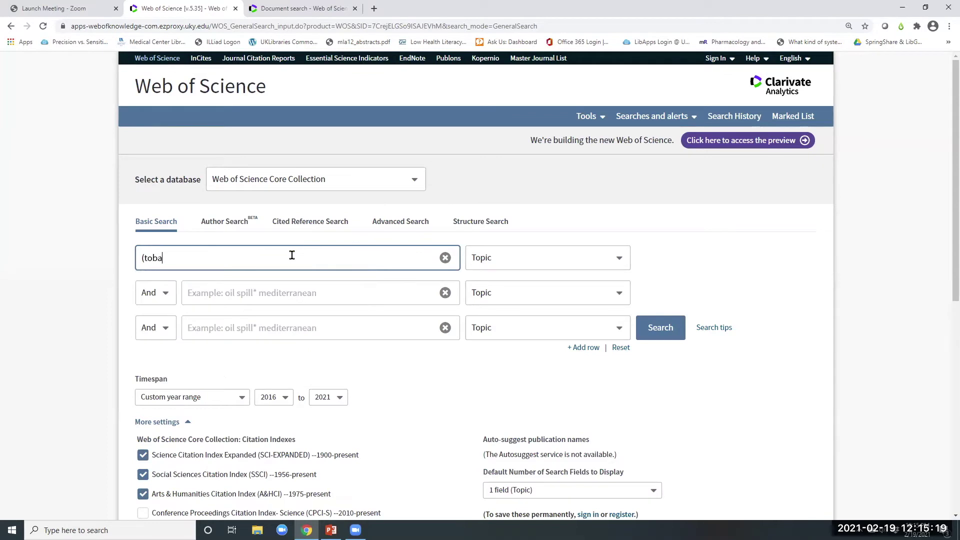
text(cco OR smoke))
text(NEAR/)
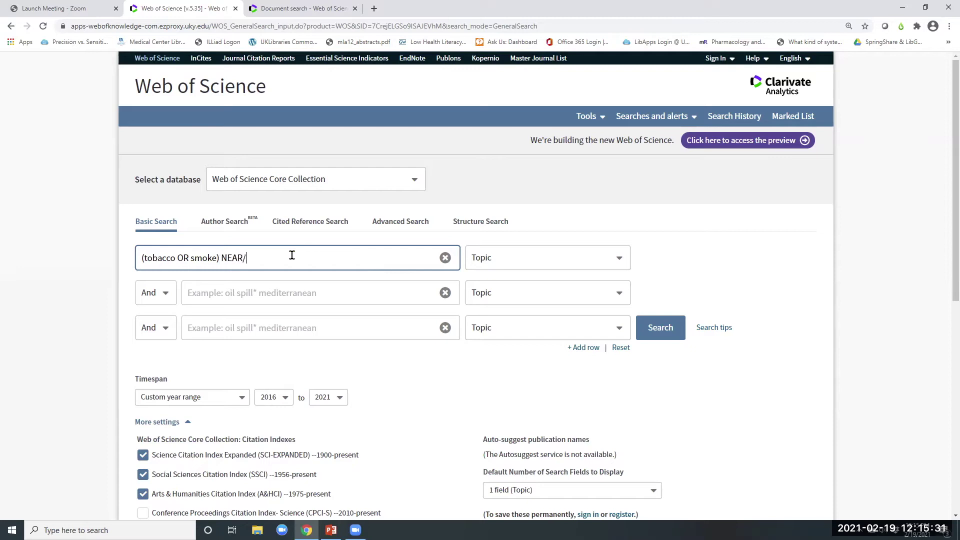
text(3 free)
click(263, 292)
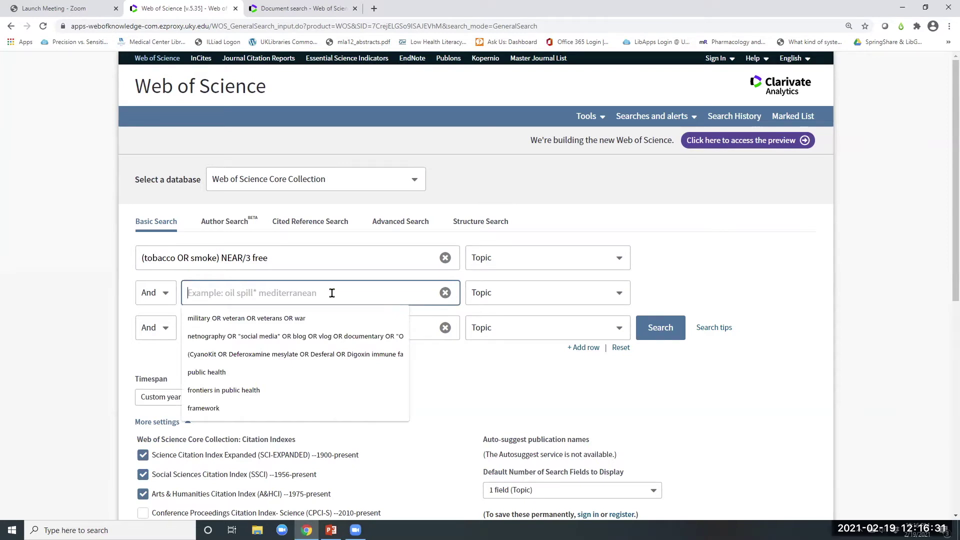
Enter (campus* OR college* OR universit*) in the second Topic row
text((campus)
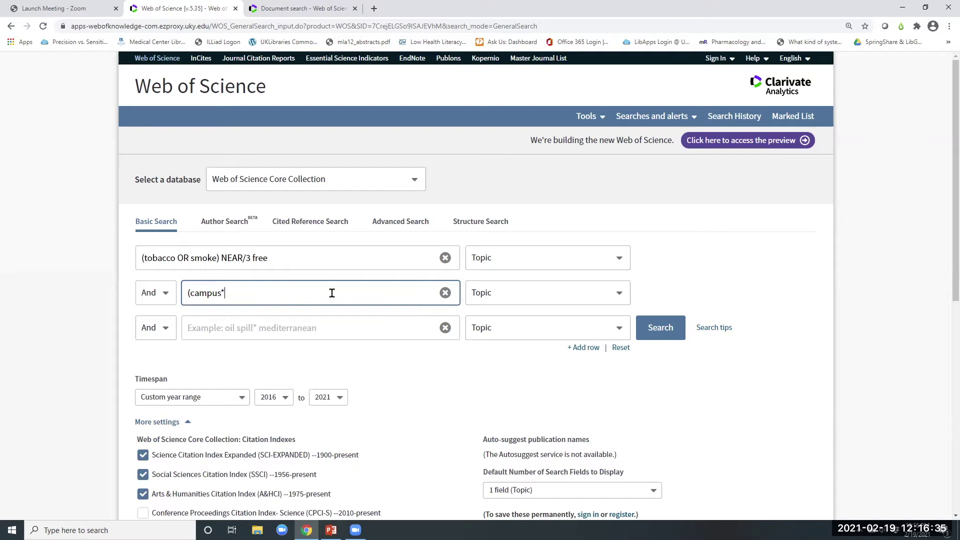
text(* OR college* OR uni)
key(BackSpace)
key(BackSpace)
key(BackSpace)
text(universit*)
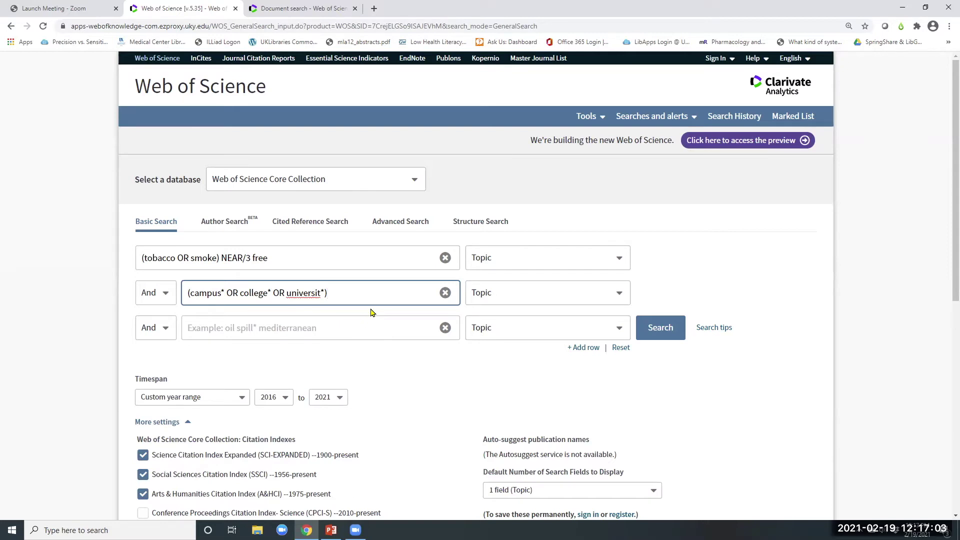
click(234, 333)
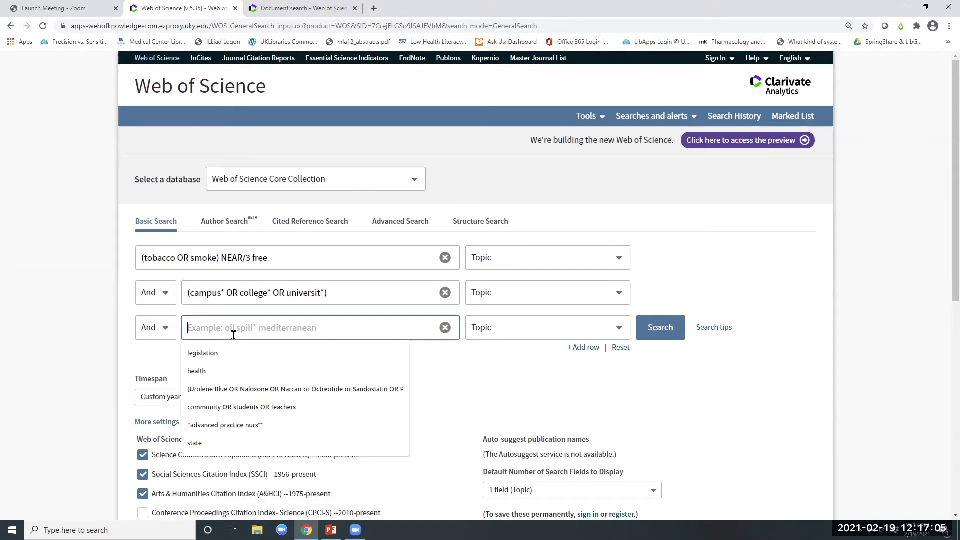
Enter polic* in the third Topic row
text(polic*)
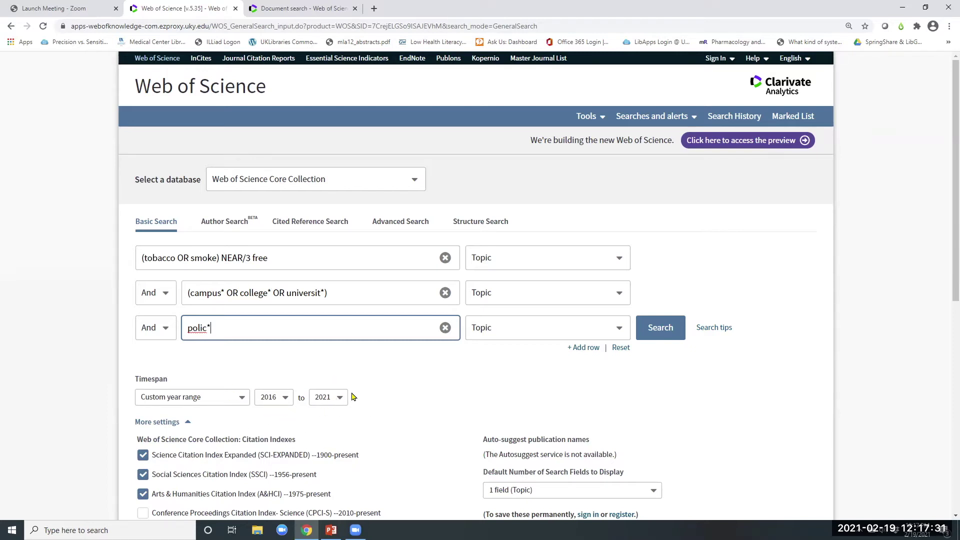
scroll(398, 406, down, 3)
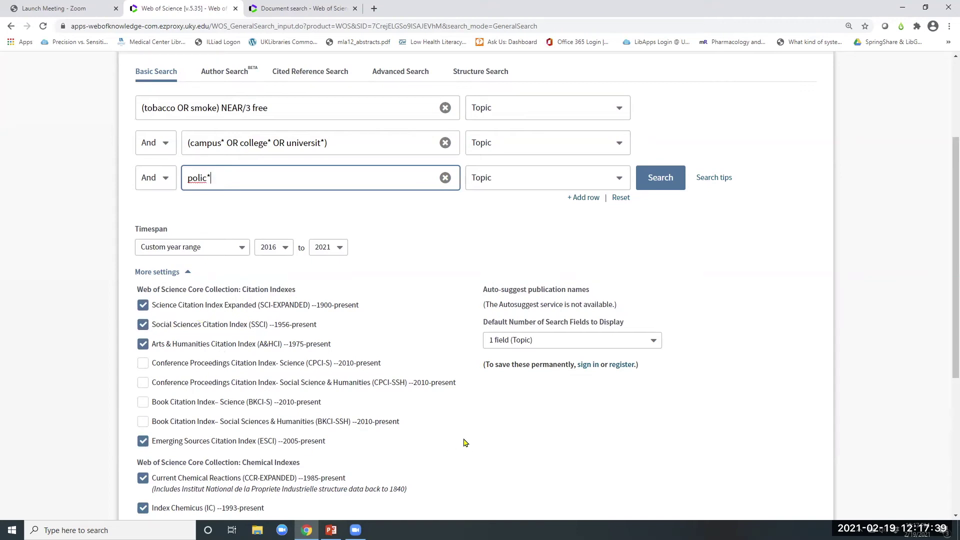
scroll(524, 429, up, 3)
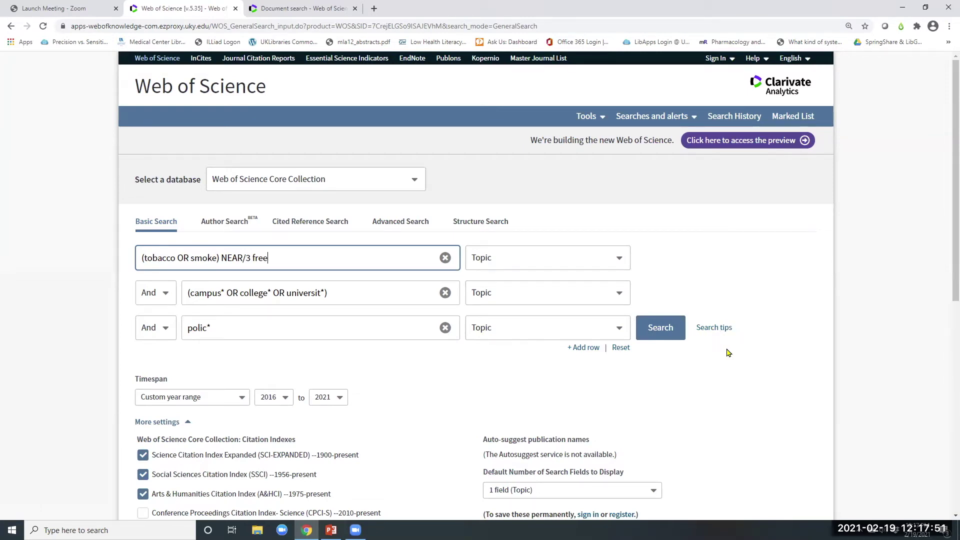
Run the three-line tobacco-free campus Topic search and browse its 129 results
click(664, 331)
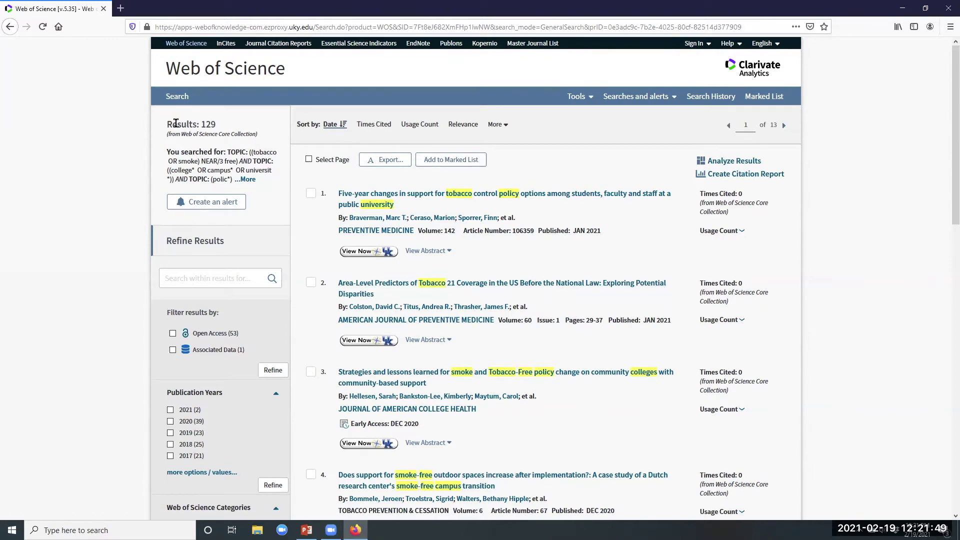
triple_click(222, 125)
click(225, 125)
scroll(239, 223, down, 2)
scroll(226, 273, down, 1)
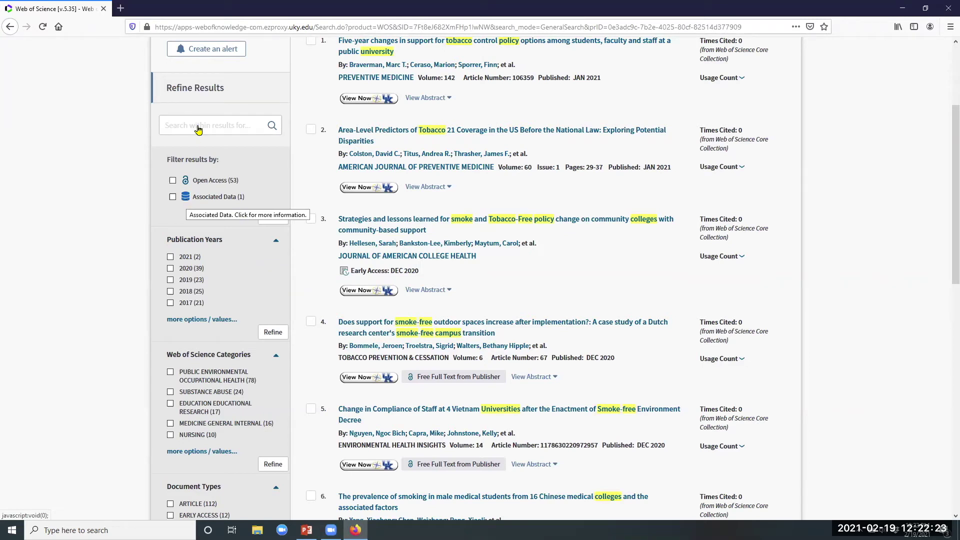
Refine the results to the ARTICLE and EARLY ACCESS document types
scroll(233, 175, down, 3)
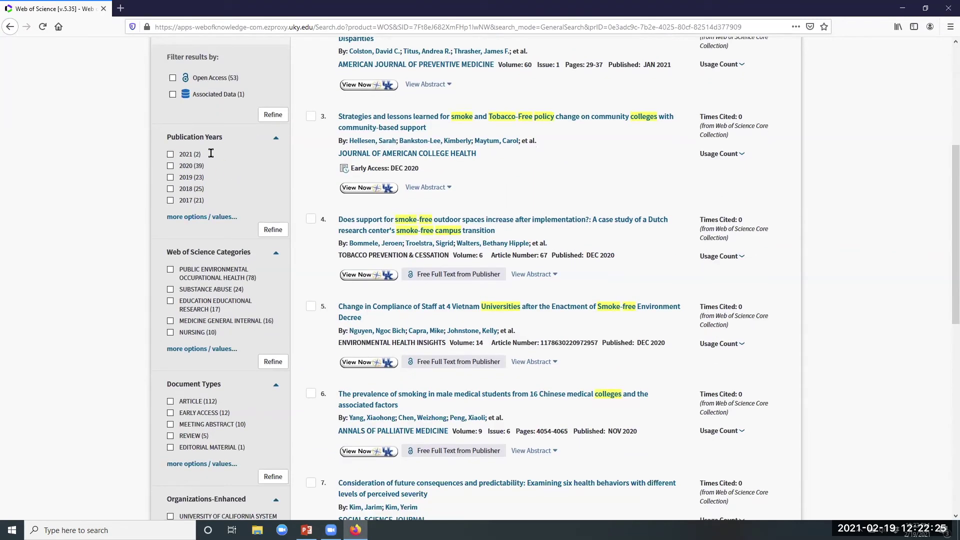
scroll(232, 170, down, 4)
scroll(190, 130, up, 3)
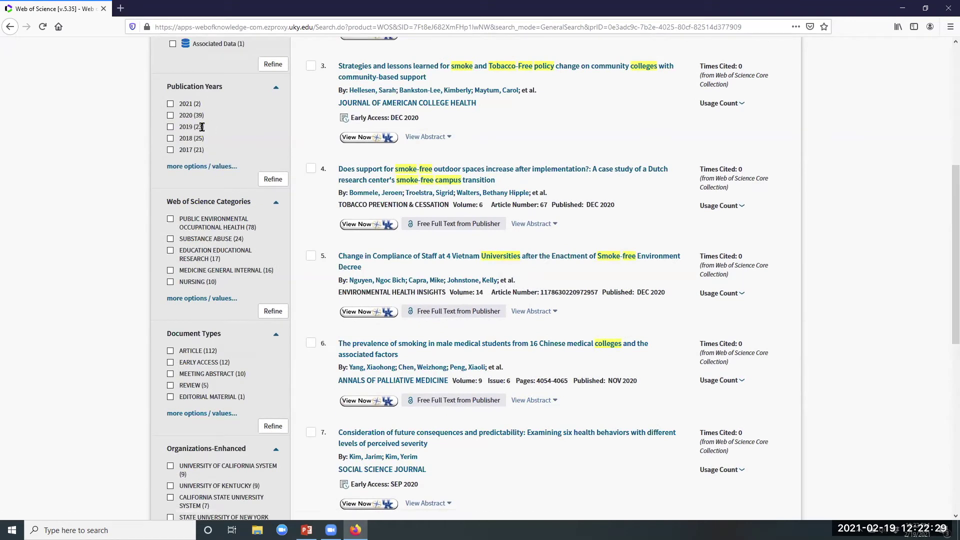
scroll(189, 111, down, 2)
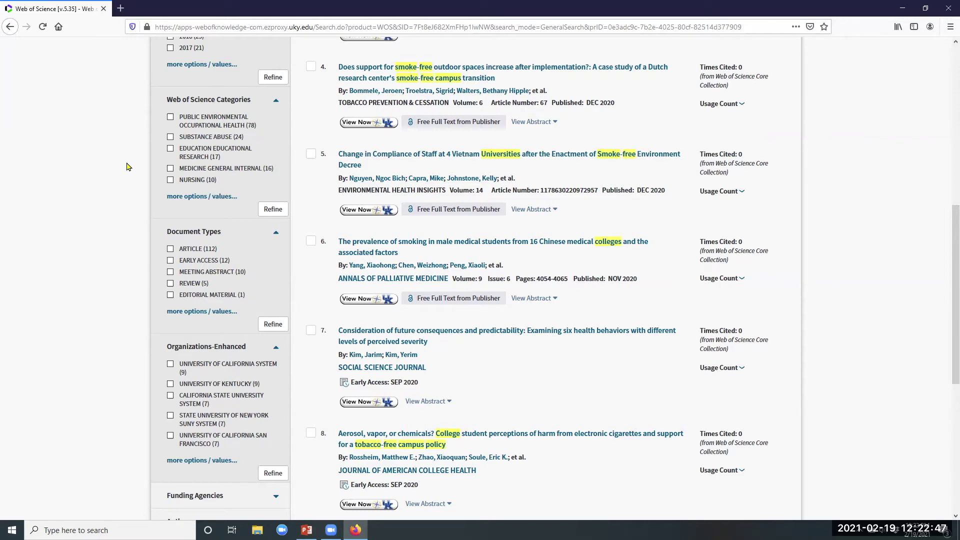
scroll(215, 150, down, 2)
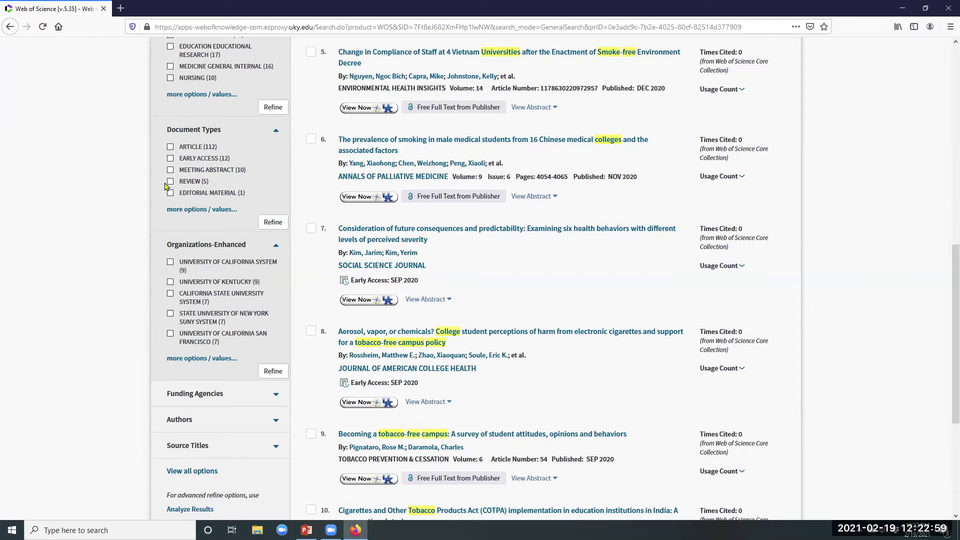
click(170, 147)
click(171, 159)
click(272, 222)
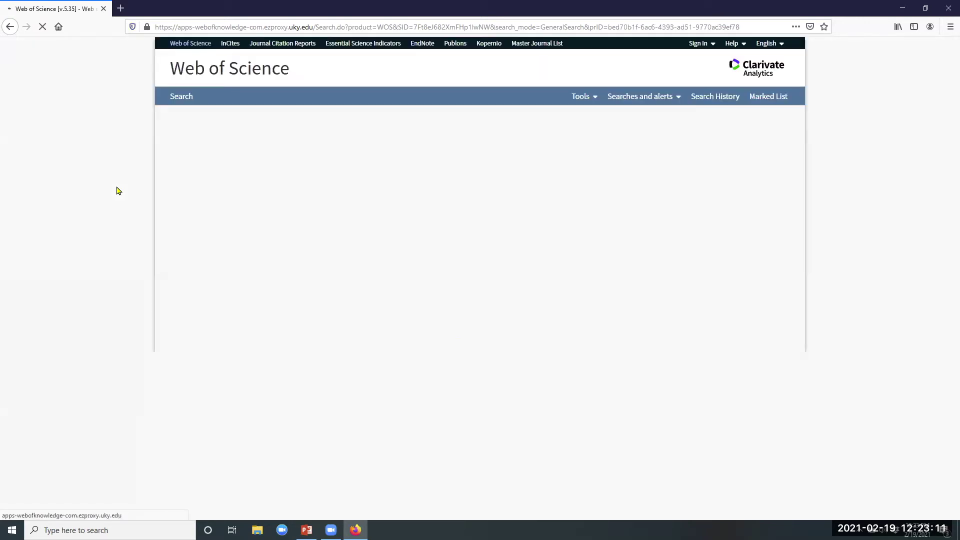
scroll(115, 225, down, 5)
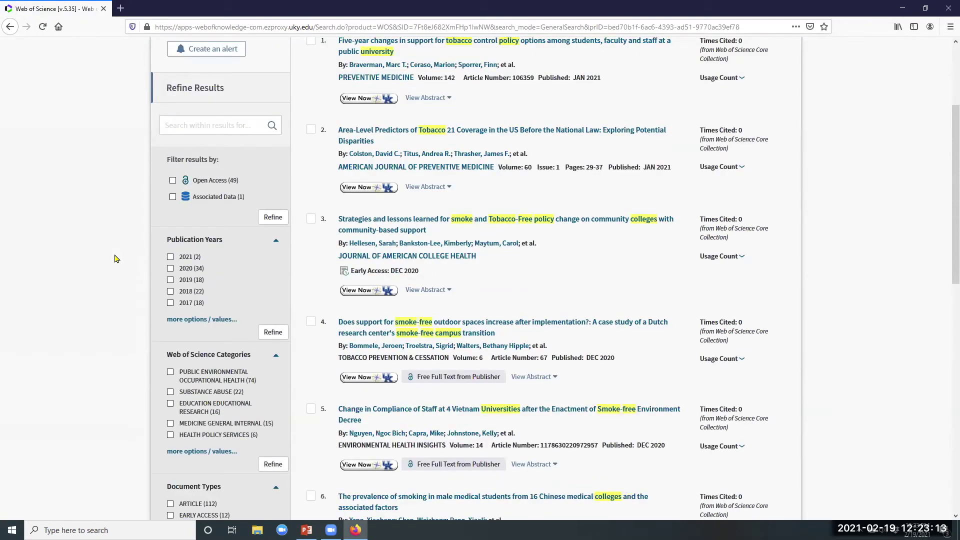
Expand the Funding Agencies category in the Refine Results panel
scroll(160, 250, down, 5)
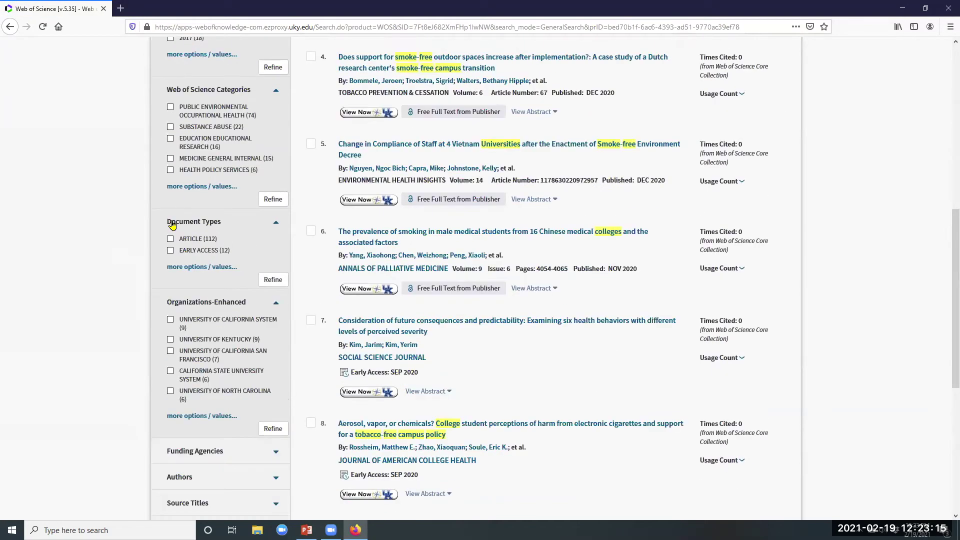
scroll(210, 215, down, 1)
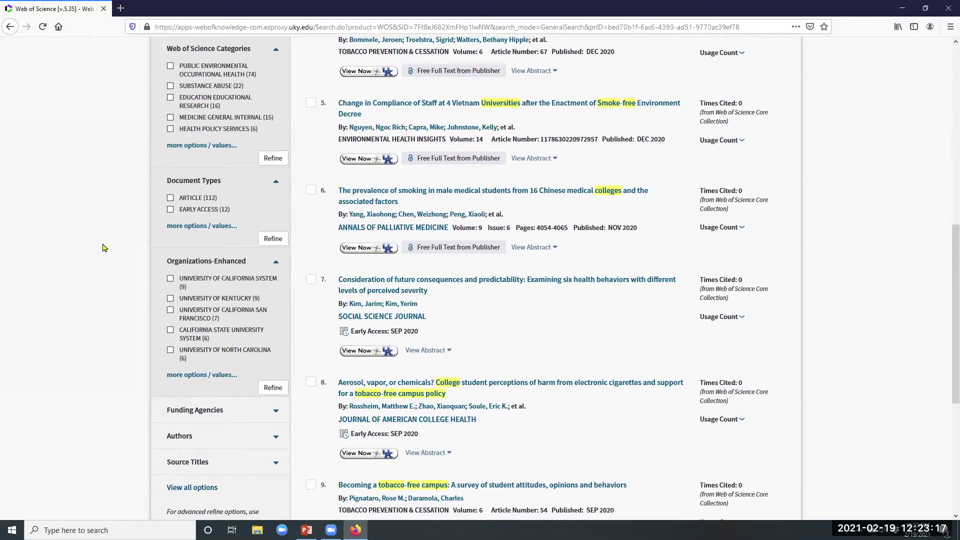
scroll(255, 235, down, 2)
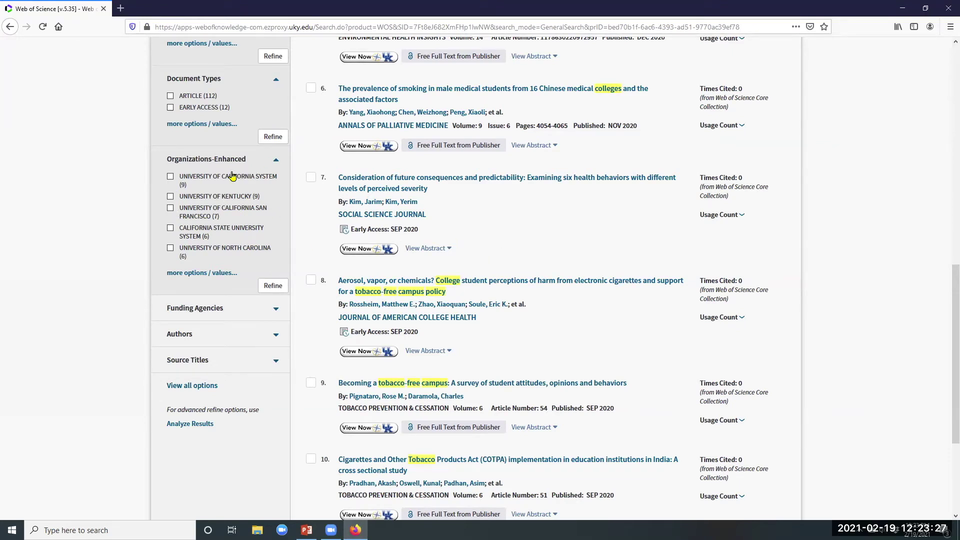
scroll(152, 233, down, 1)
click(206, 258)
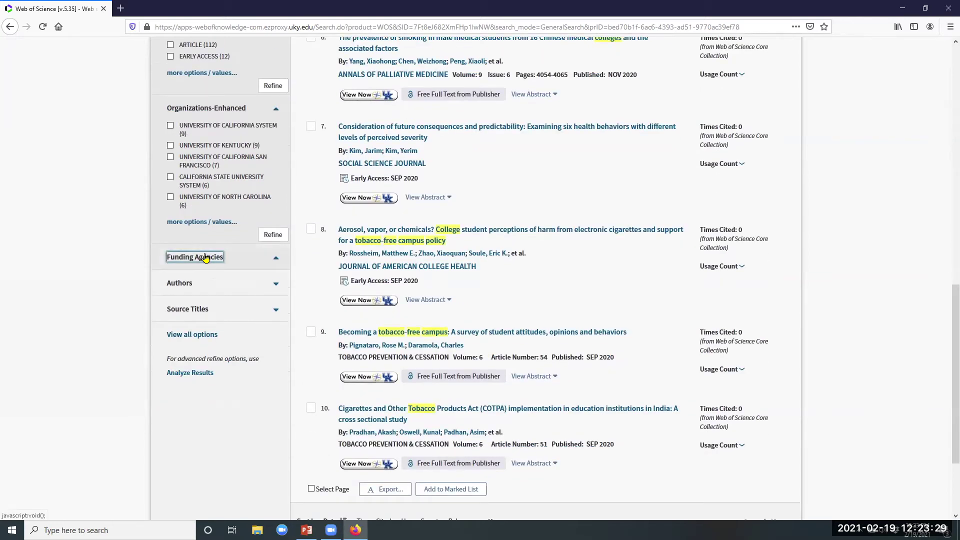
Show all available refine categories with View all options
scroll(269, 287, down, 1)
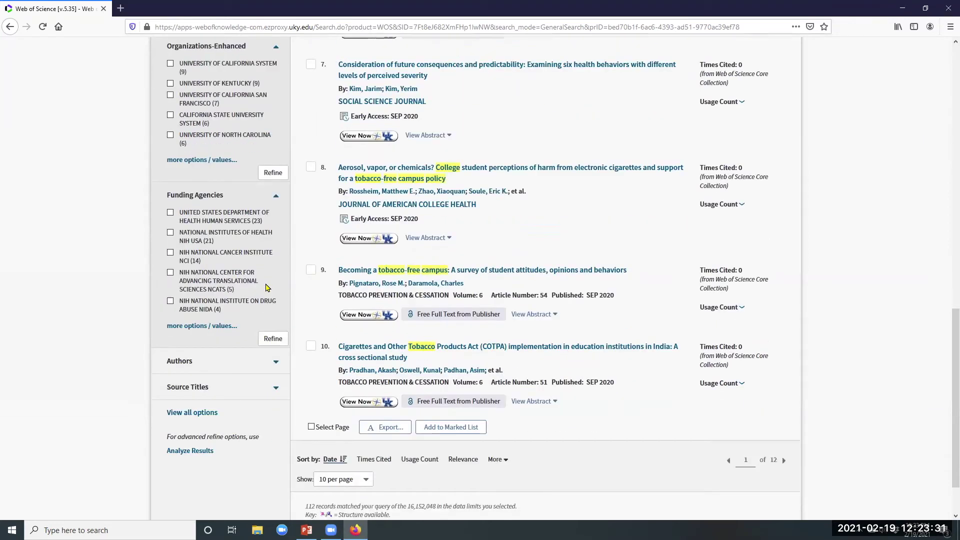
scroll(265, 288, down, 1)
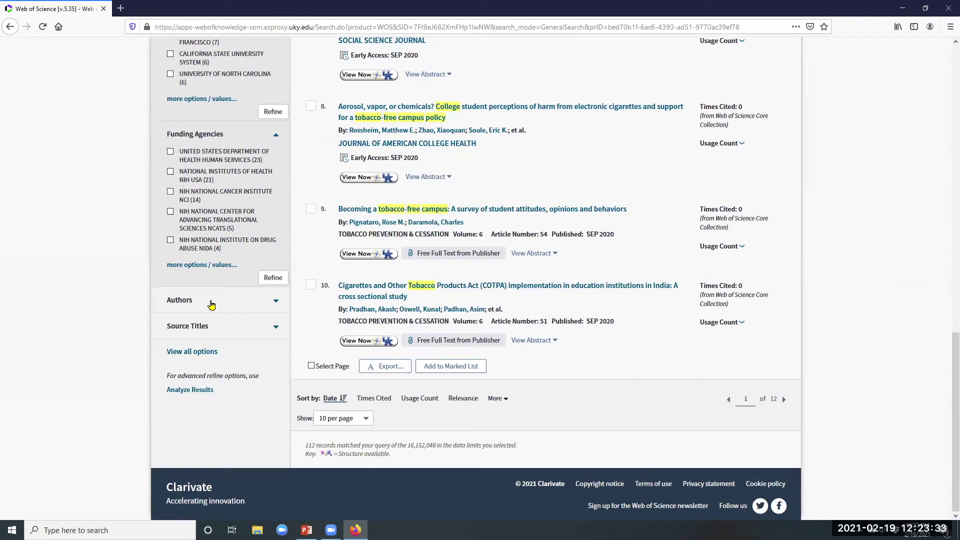
click(204, 352)
Expand the Countries/Regions and Languages breakdowns, then return to the top of the results
scroll(206, 353, down, 2)
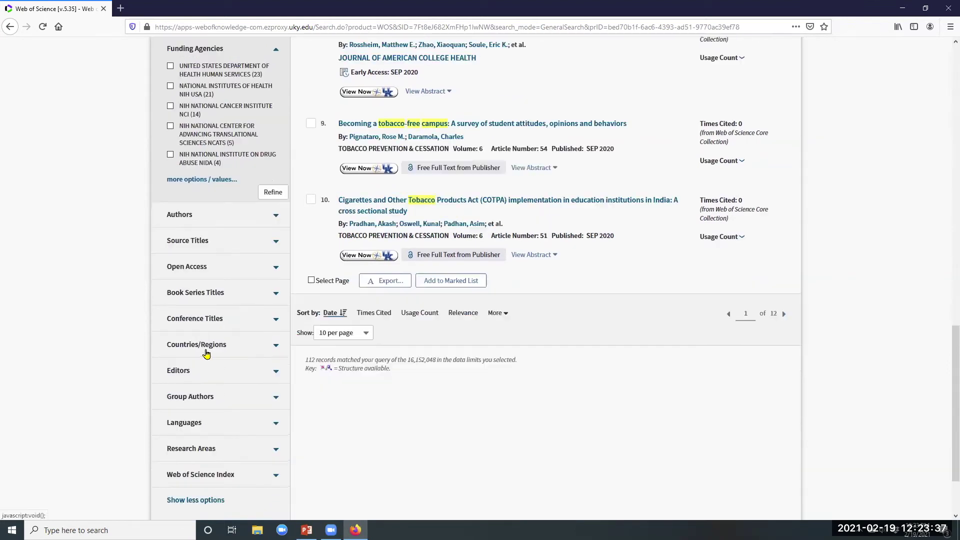
scroll(215, 240, down, 1)
scroll(216, 262, down, 1)
click(222, 261)
scroll(197, 302, down, 2)
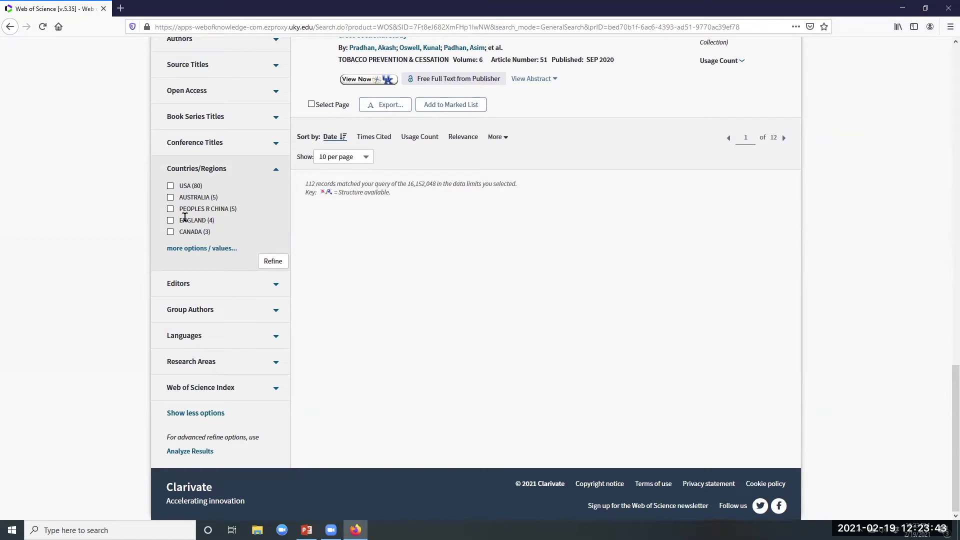
click(262, 341)
scroll(310, 350, down, 1)
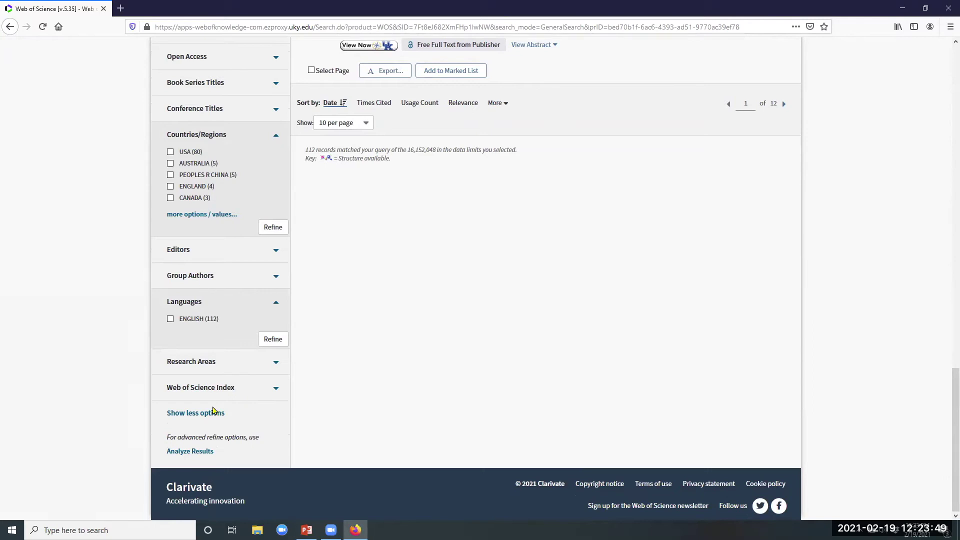
scroll(212, 409, up, 10)
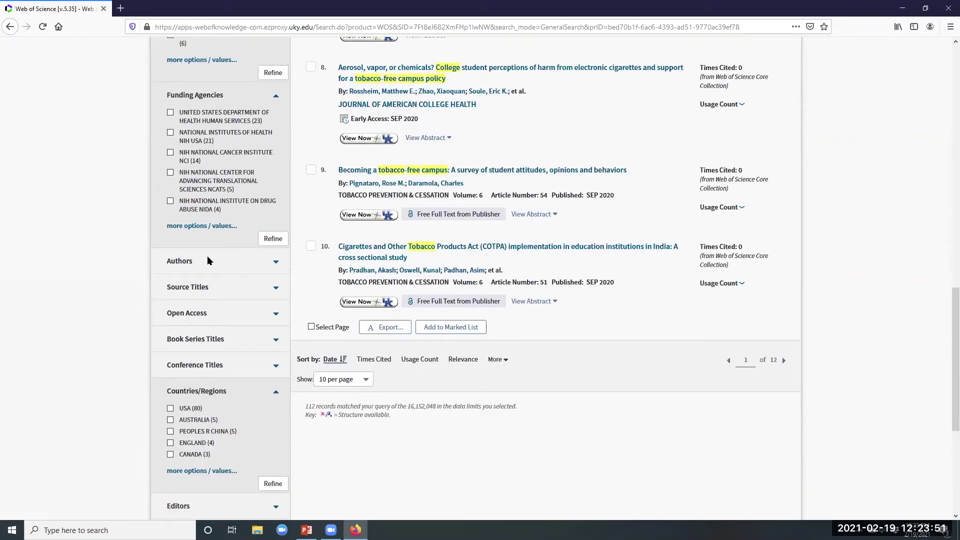
scroll(207, 98, up, 10)
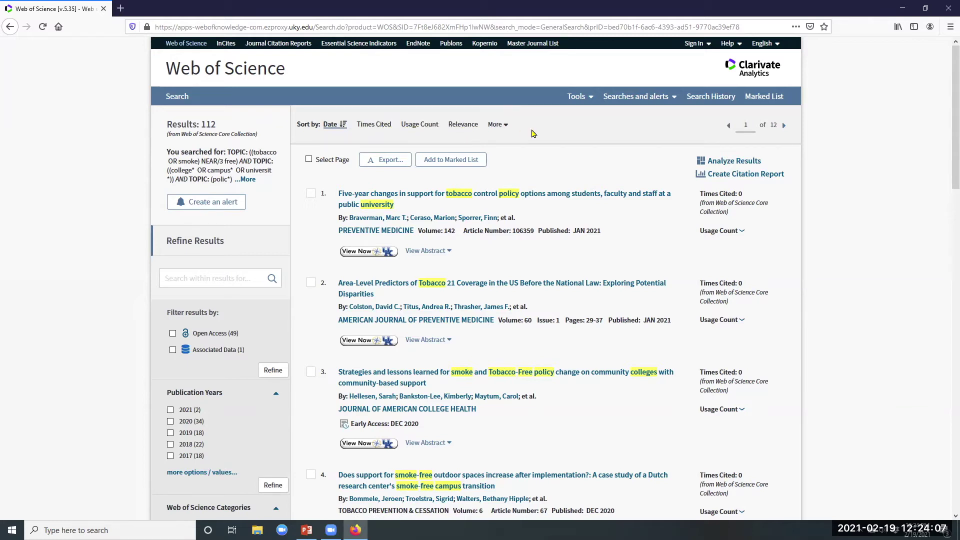
click(506, 127)
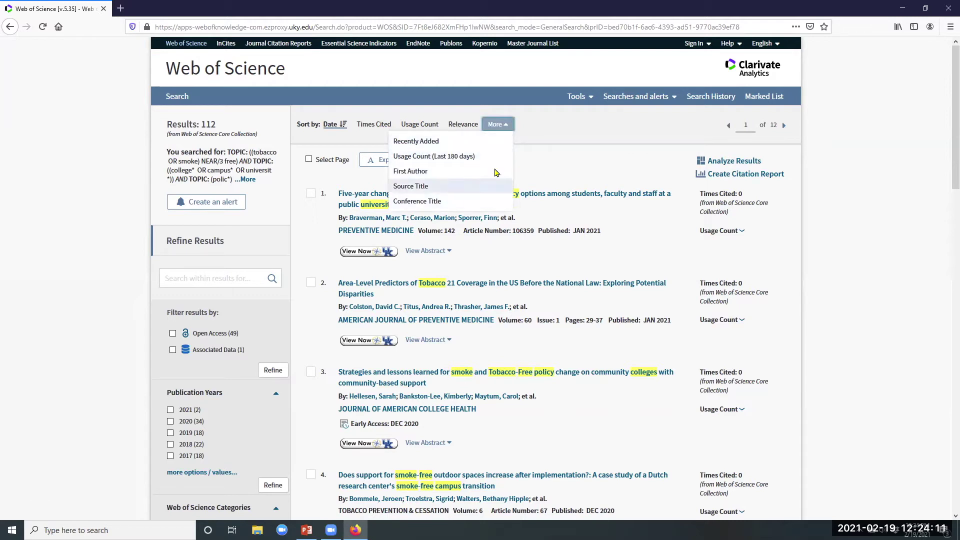
click(573, 135)
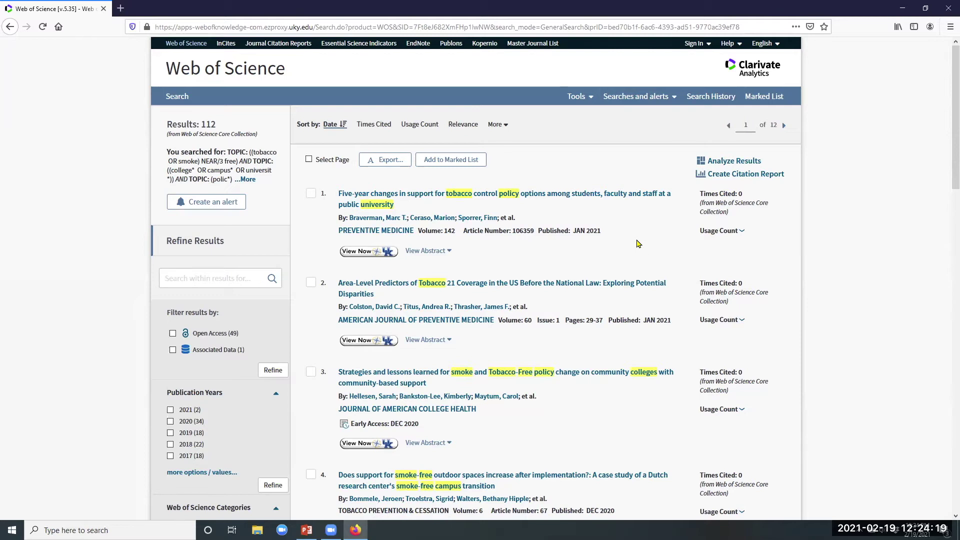
scroll(638, 243, down, 2)
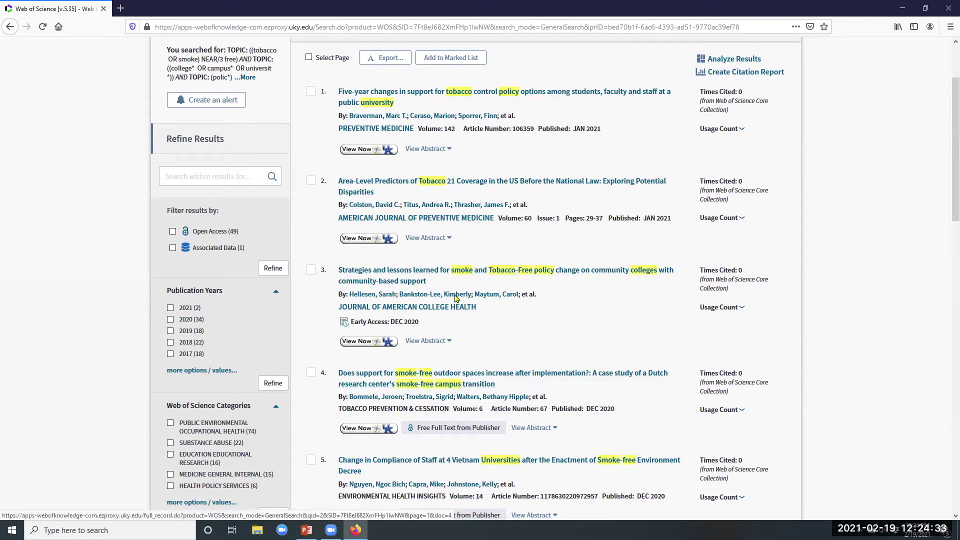
scroll(407, 135, down, 1)
scroll(408, 133, up, 1)
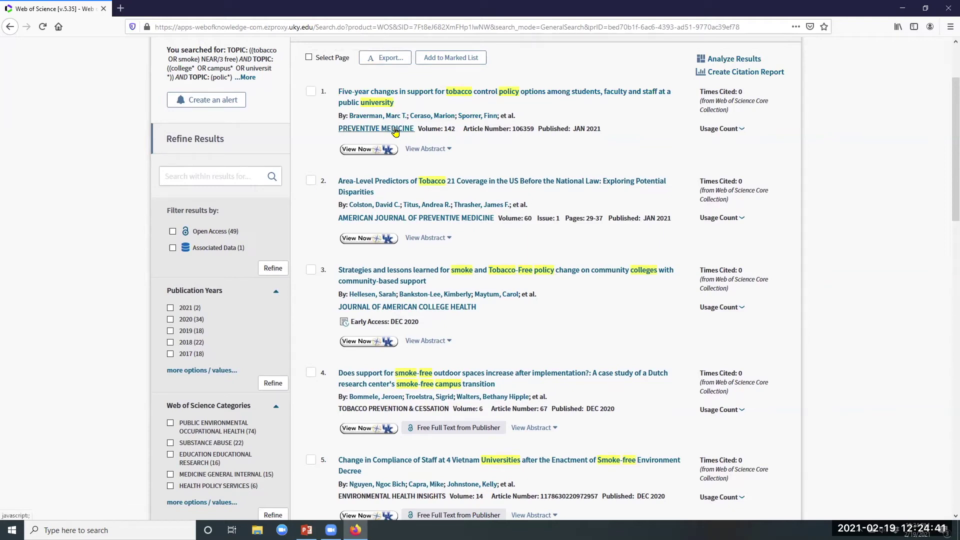
Preview and then collapse the abstract of the first result, 'Five-year changes in support…'
click(449, 150)
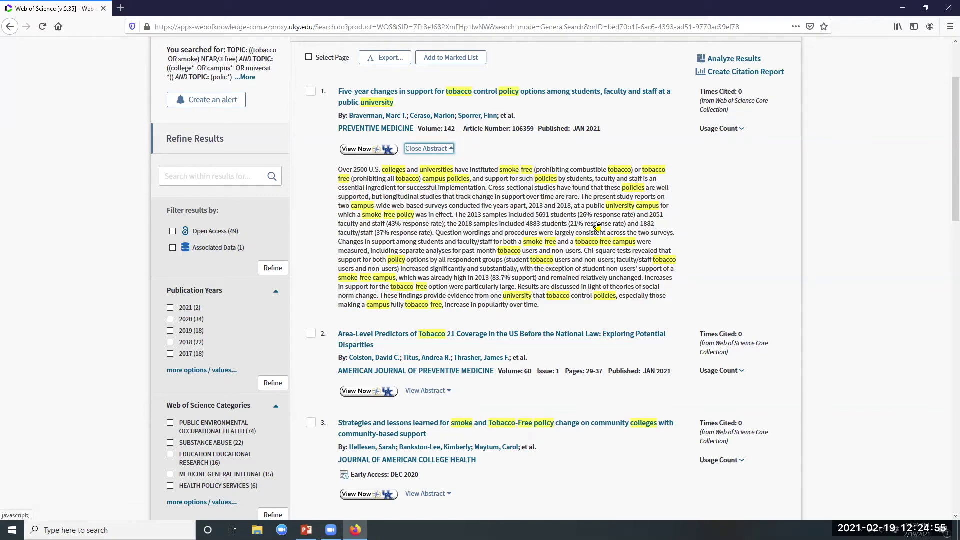
scroll(504, 223, down, 2)
scroll(525, 200, up, 2)
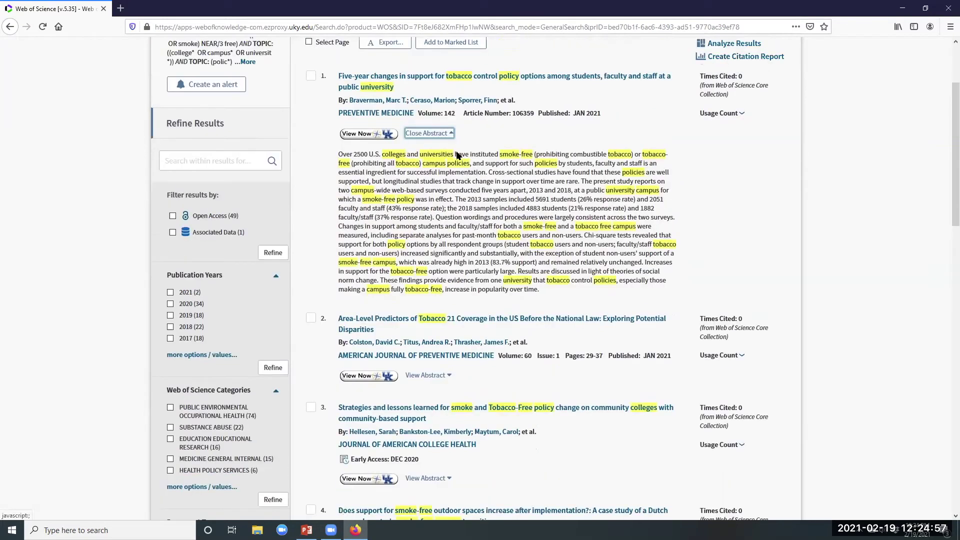
key(Return)
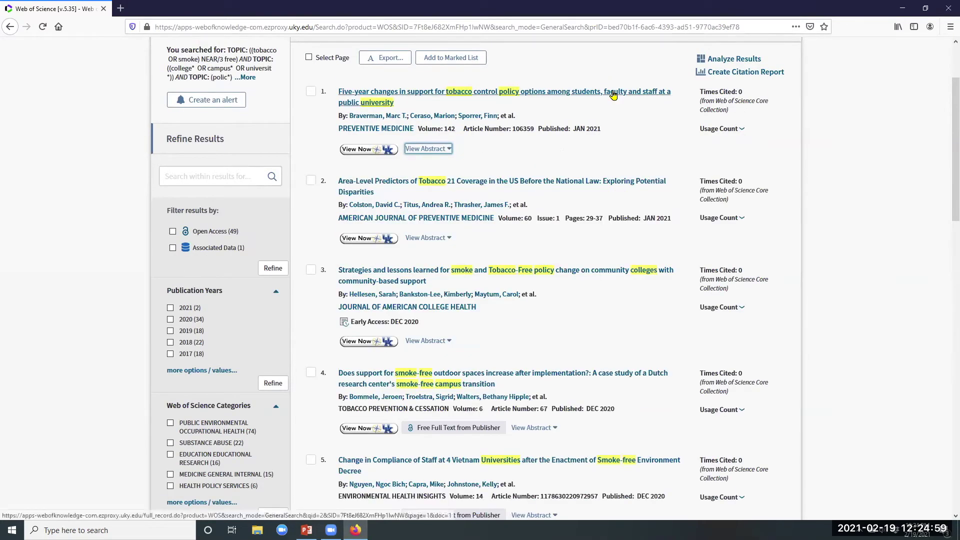
Open the first article's full record and read through its 44 cited references section
click(613, 95)
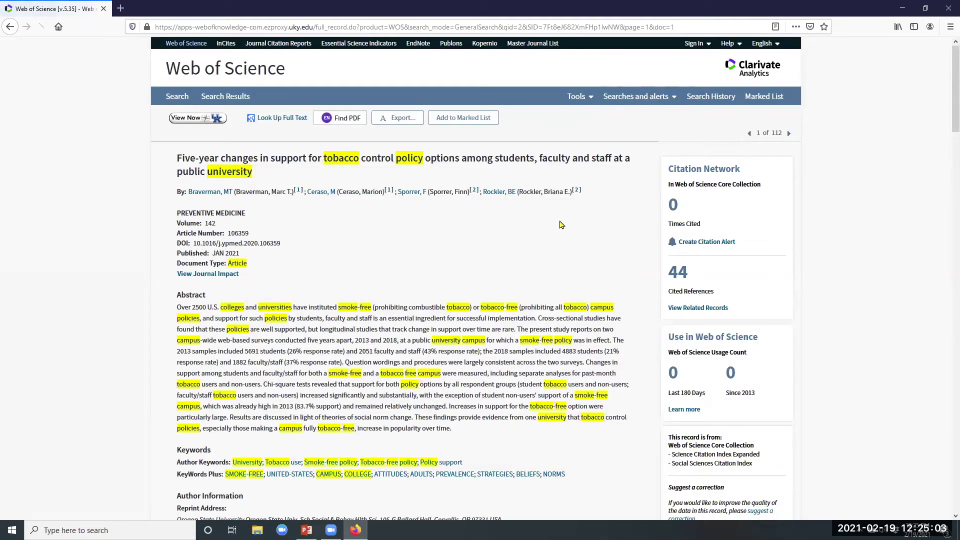
scroll(557, 224, down, 1)
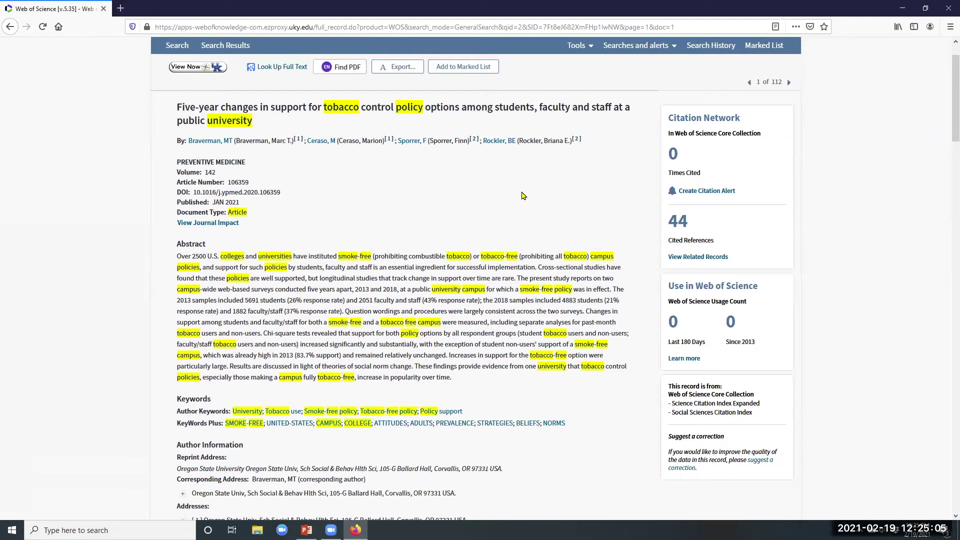
scroll(408, 225, down, 3)
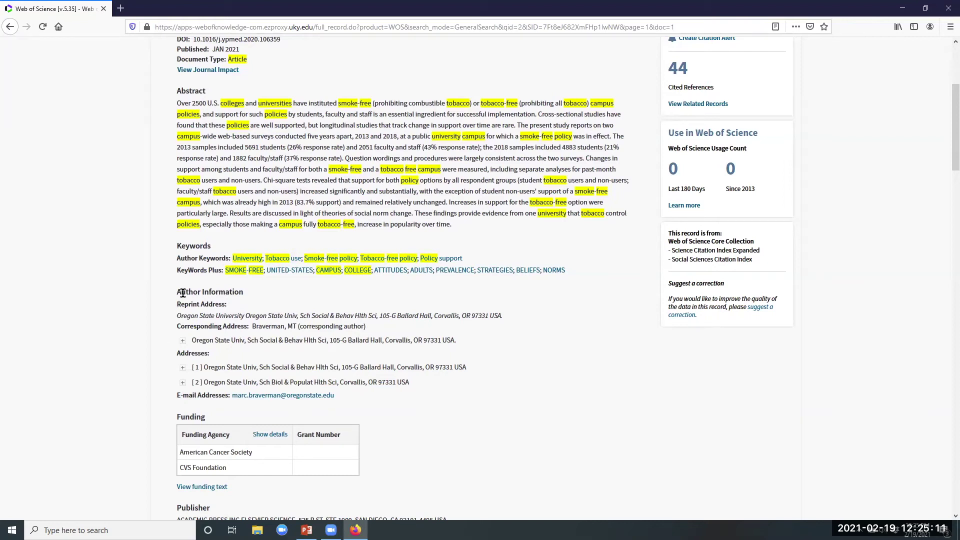
scroll(385, 365, down, 3)
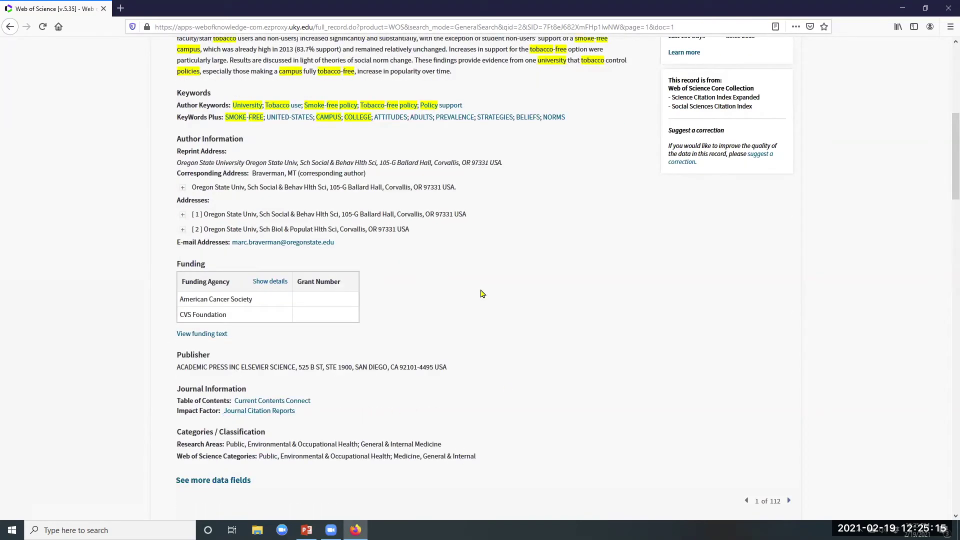
scroll(326, 263, up, 1)
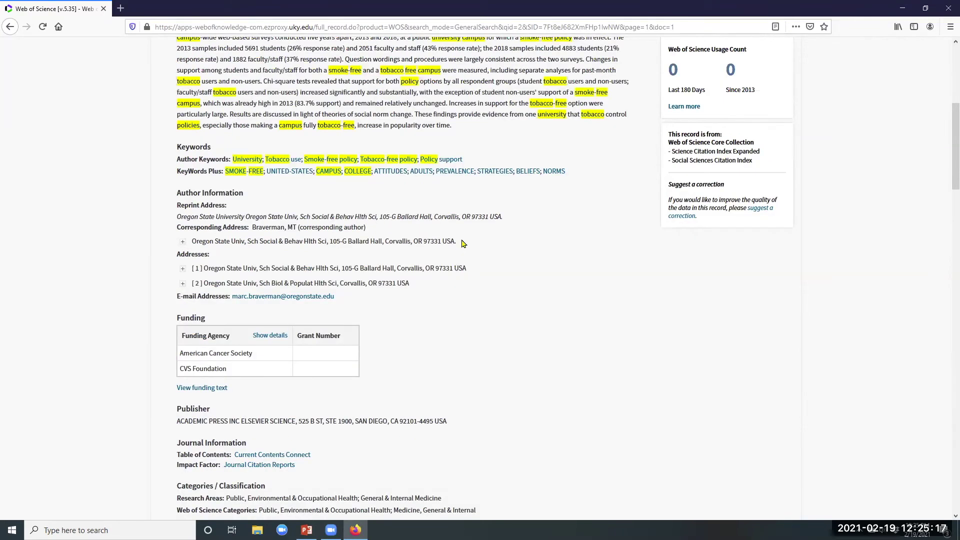
scroll(461, 243, up, 5)
scroll(777, 183, up, 1)
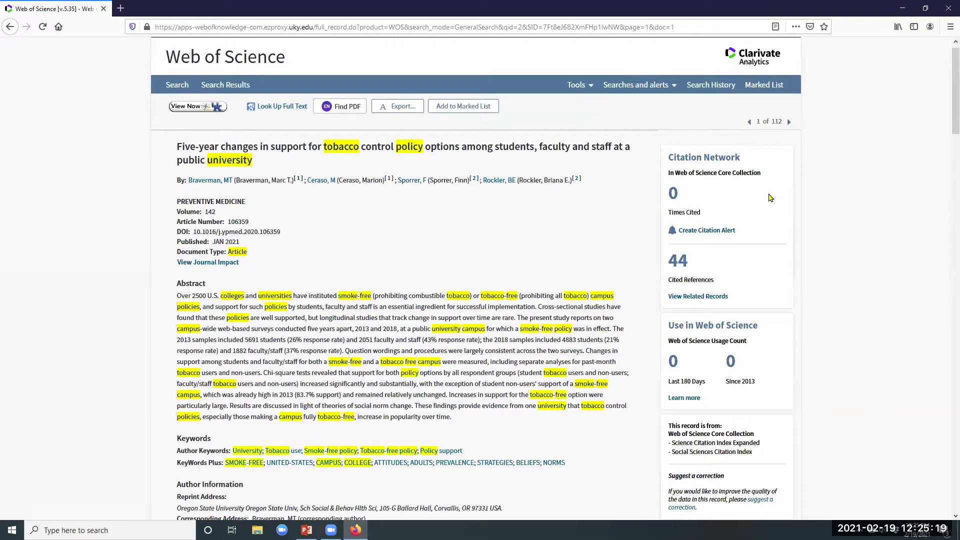
scroll(665, 235, up, 1)
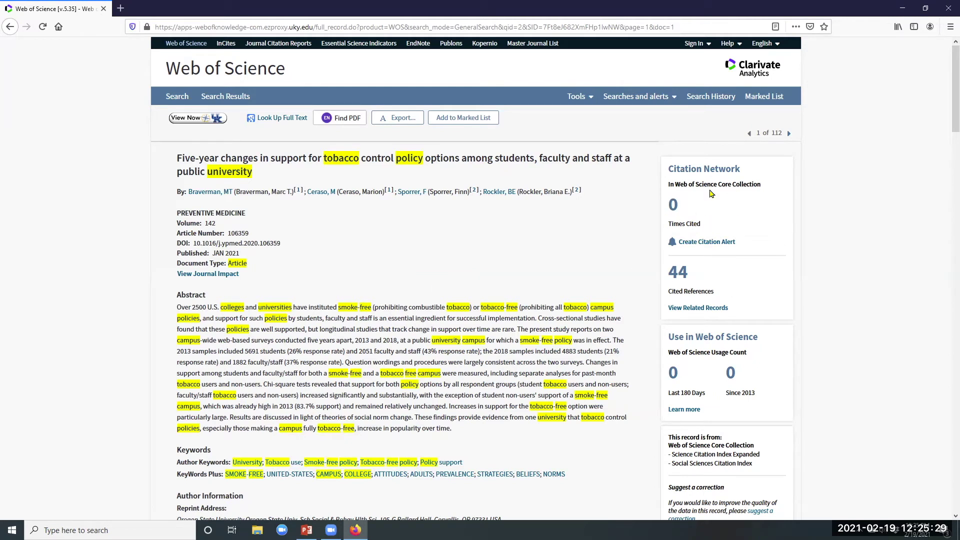
scroll(759, 274, down, 1)
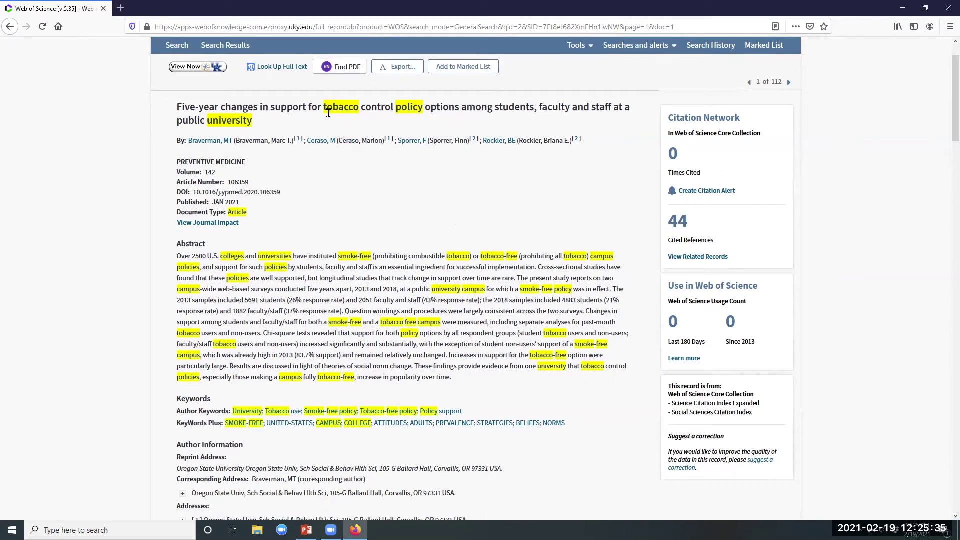
click(671, 228)
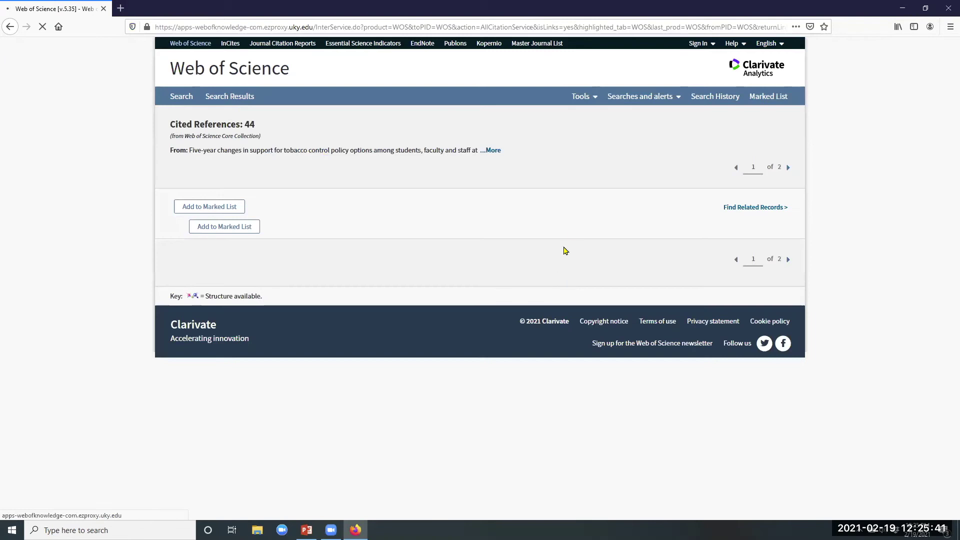
scroll(559, 407, down, 2)
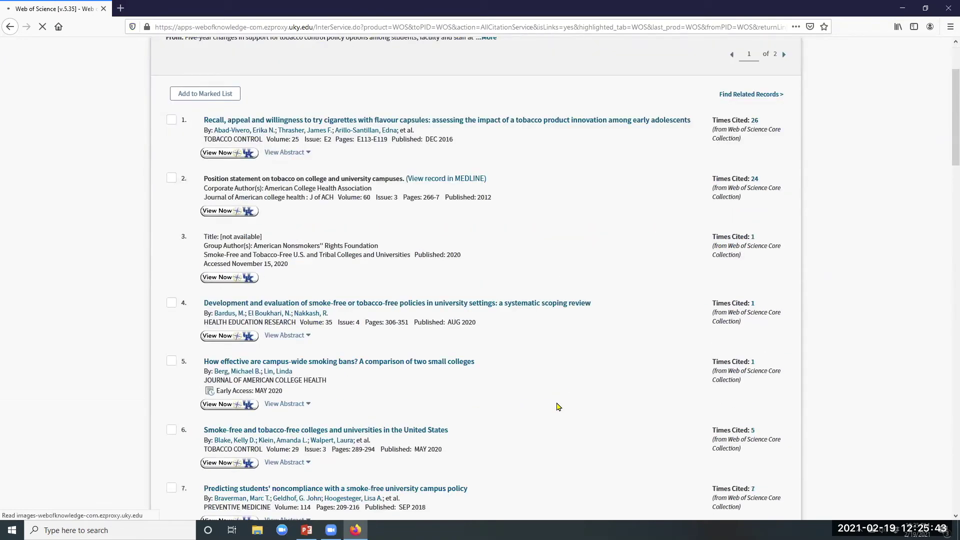
scroll(558, 407, down, 8)
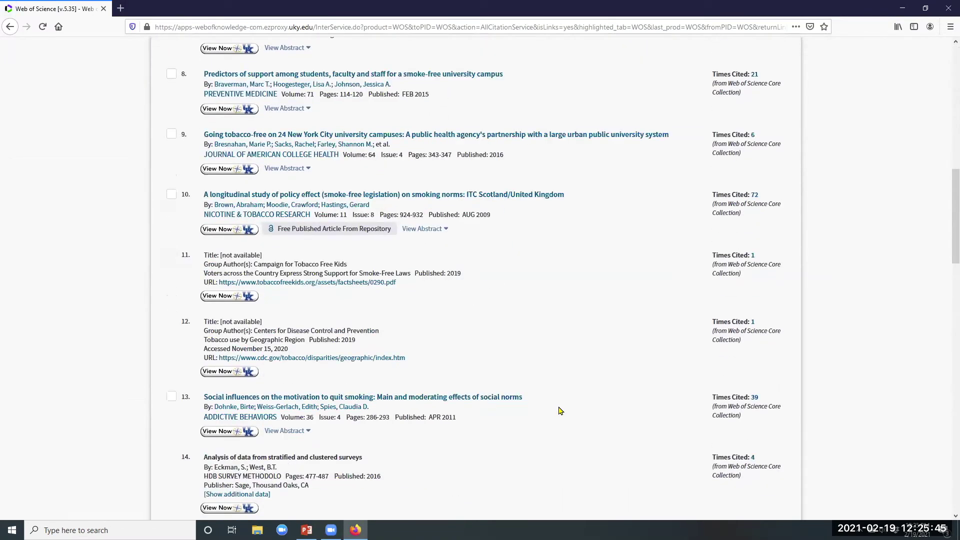
scroll(557, 412, down, 1)
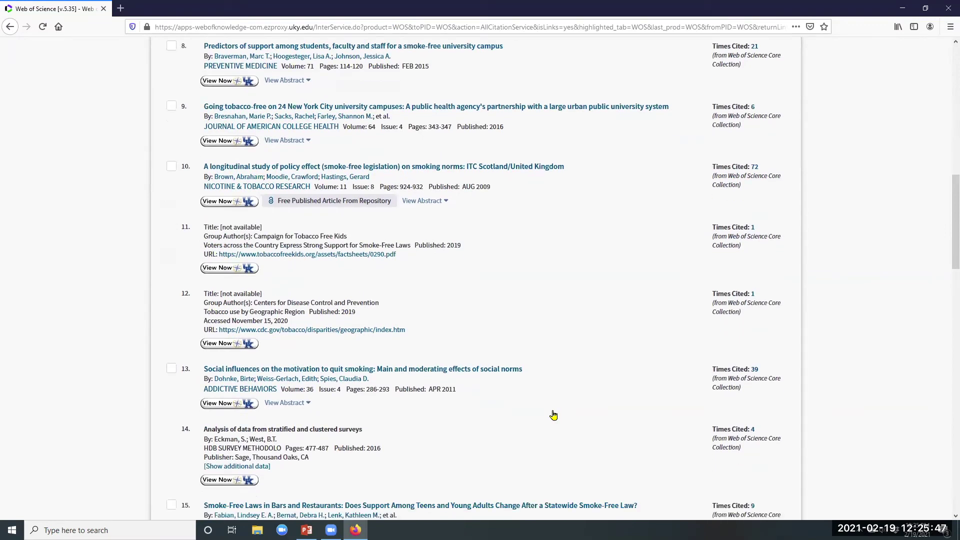
scroll(554, 415, down, 3)
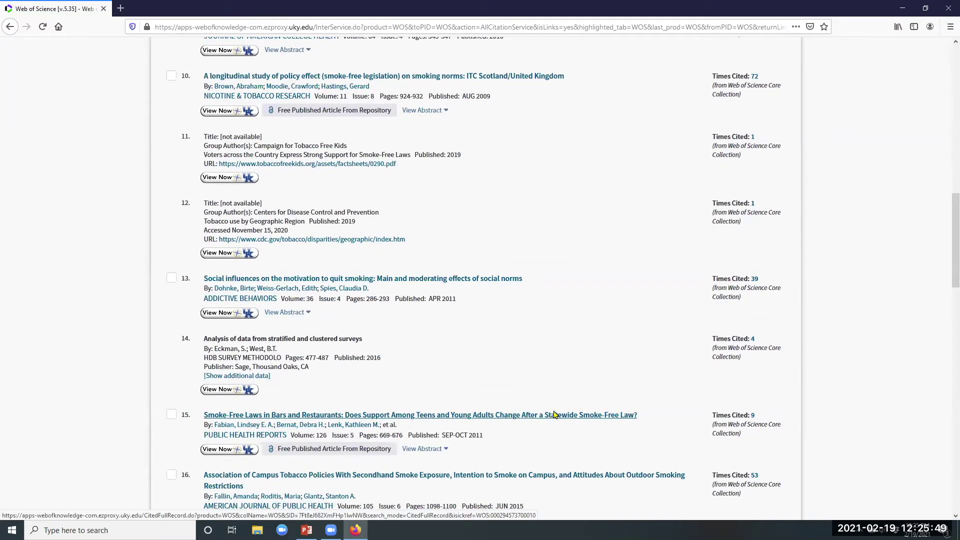
scroll(553, 414, up, 11)
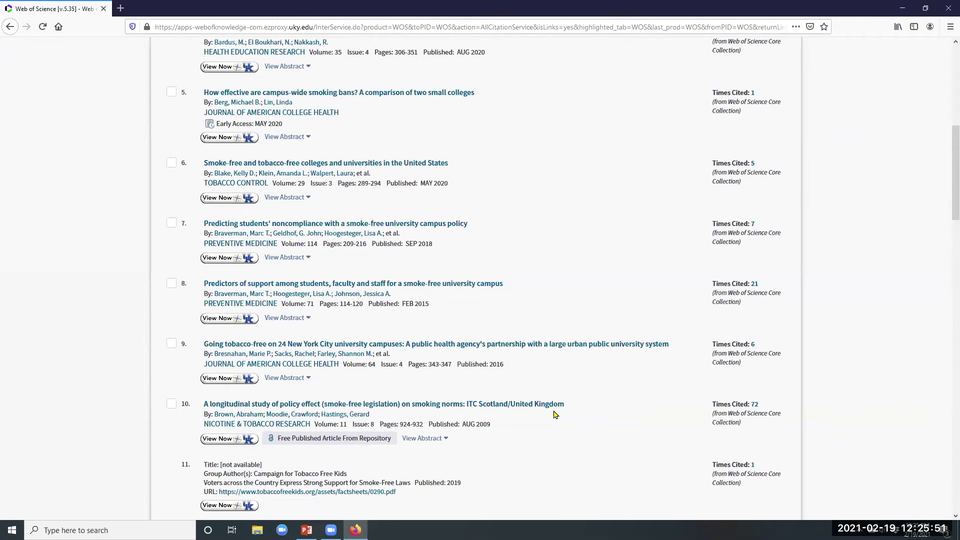
scroll(554, 414, up, 13)
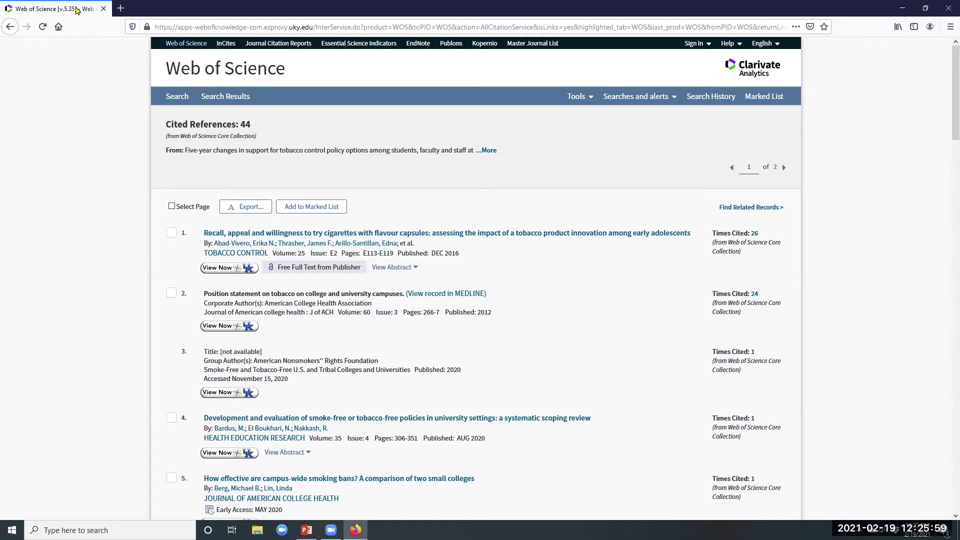
click(9, 27)
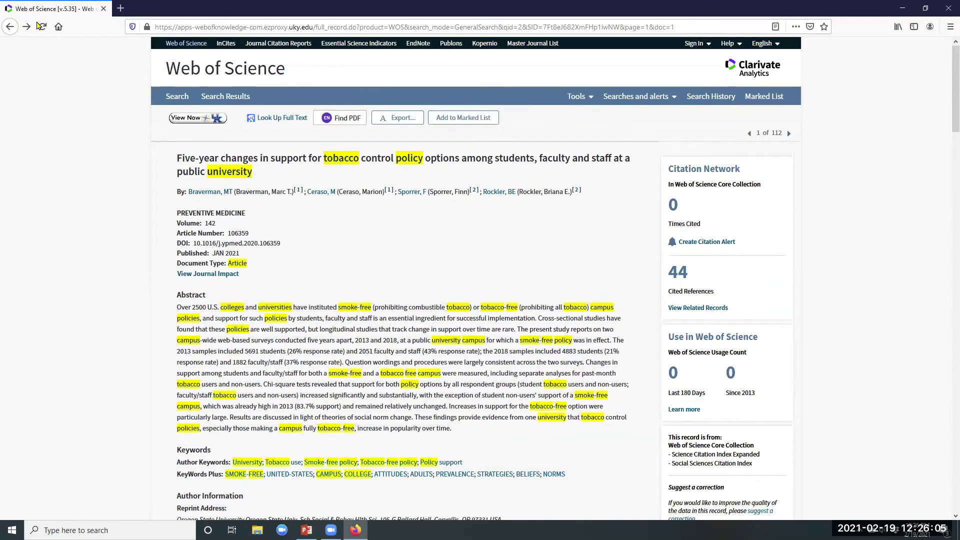
Go back to the refined search results list and scroll down it
key(alt+Left)
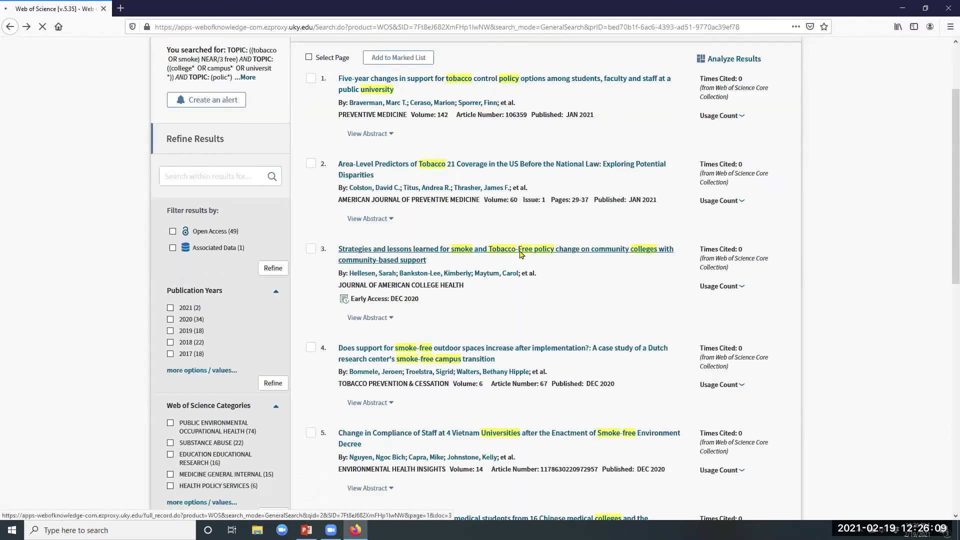
scroll(565, 255, down, 2)
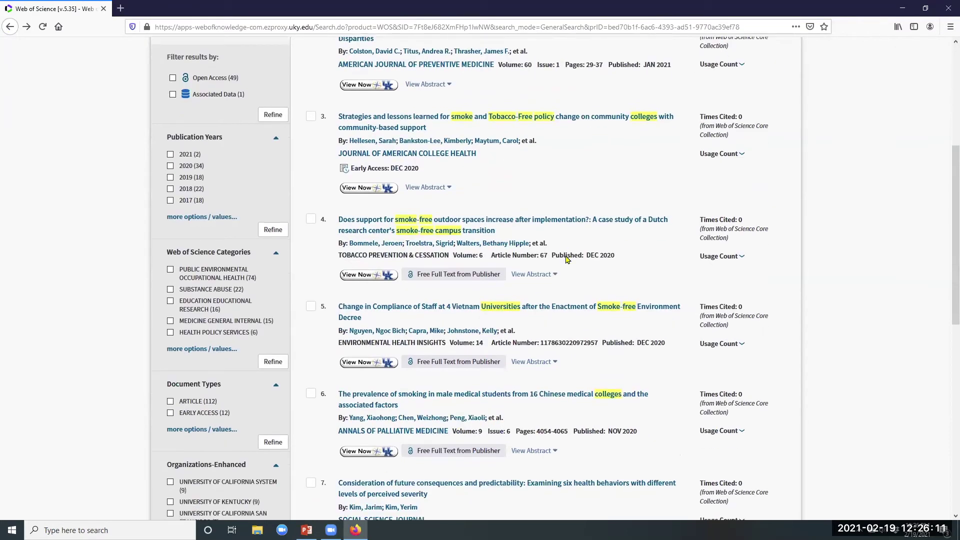
scroll(565, 255, down, 7)
scroll(515, 431, down, 2)
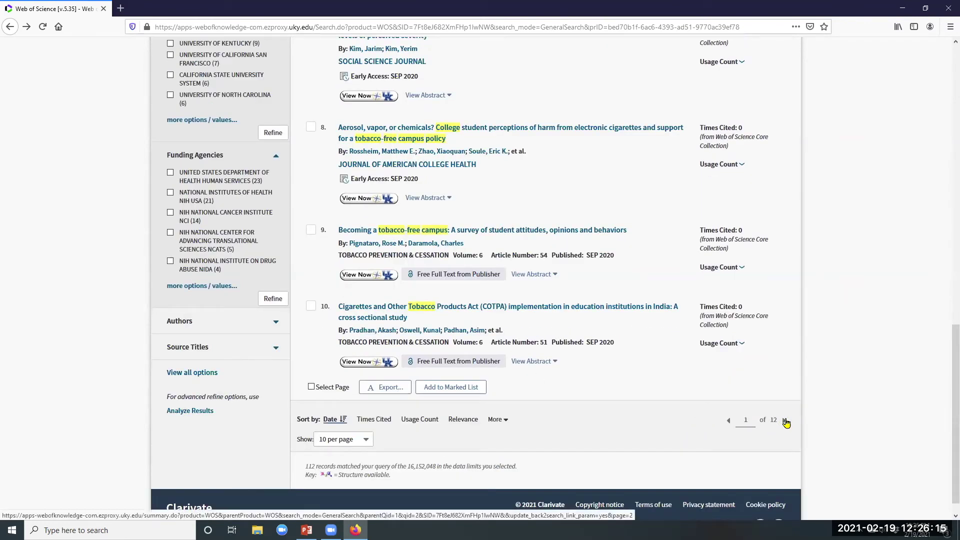
scroll(370, 423, down, 1)
Show 50 results per page and scroll down to around results 22–27
click(367, 421)
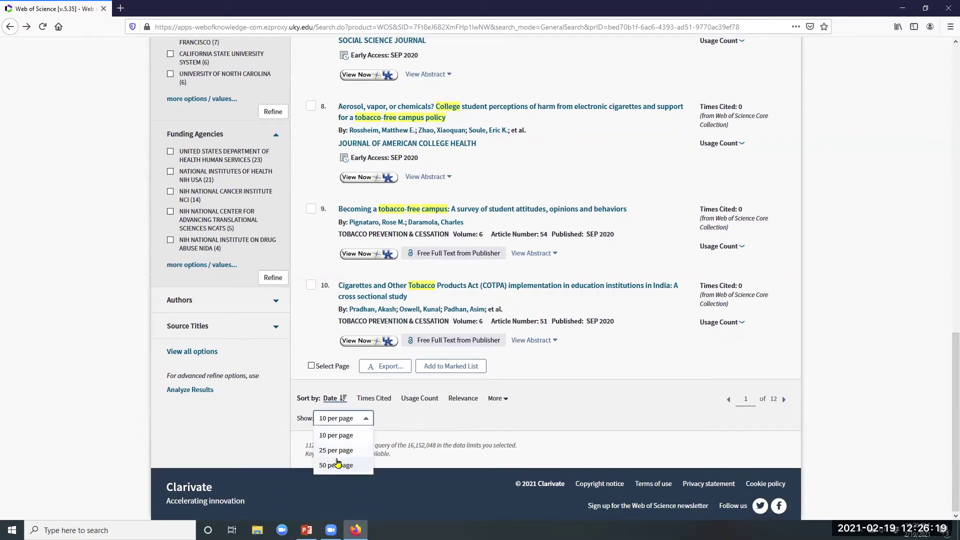
key(Return)
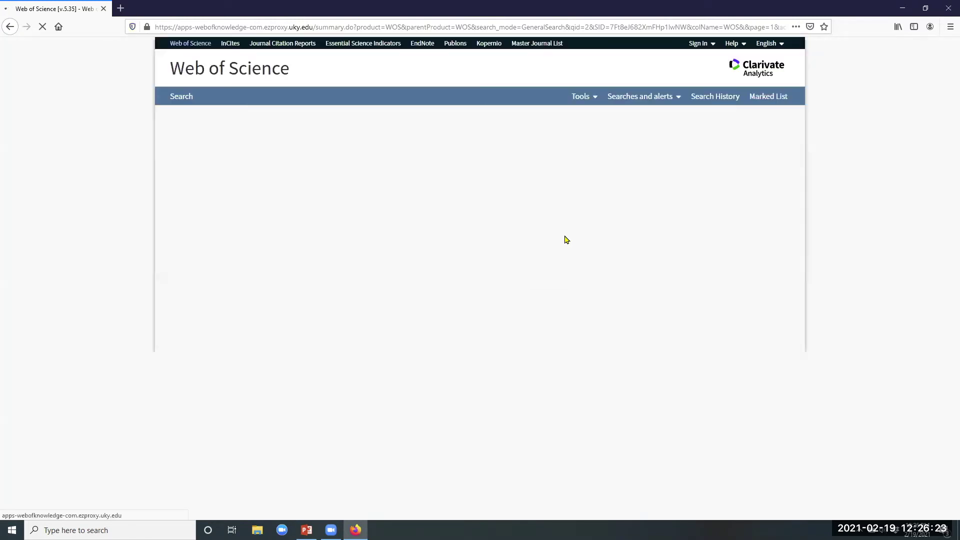
scroll(576, 242, down, 3)
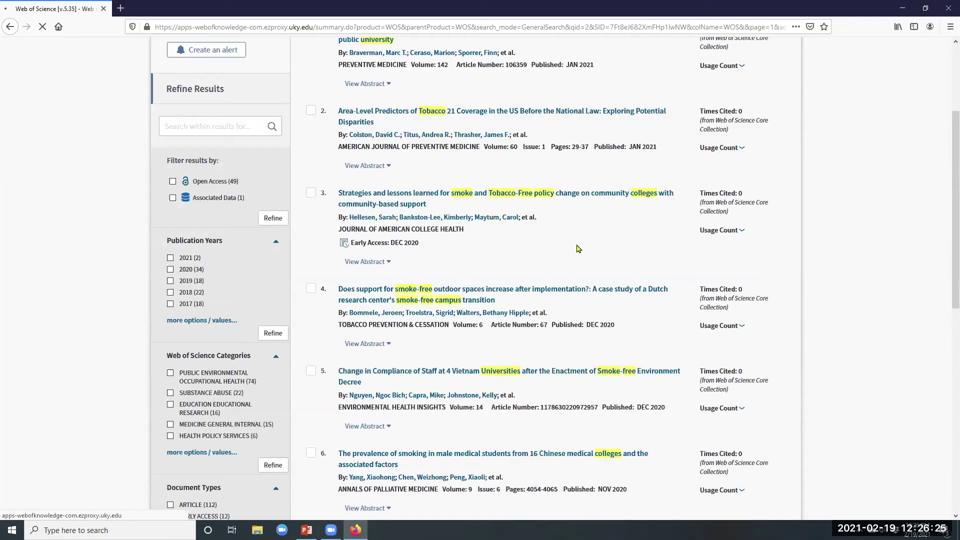
scroll(578, 248, down, 6)
scroll(578, 248, down, 15)
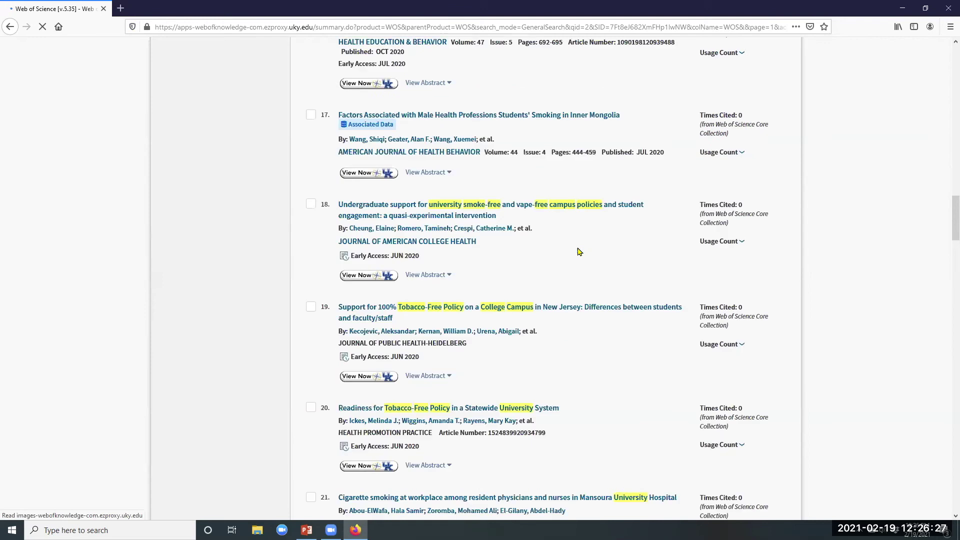
scroll(578, 252, down, 10)
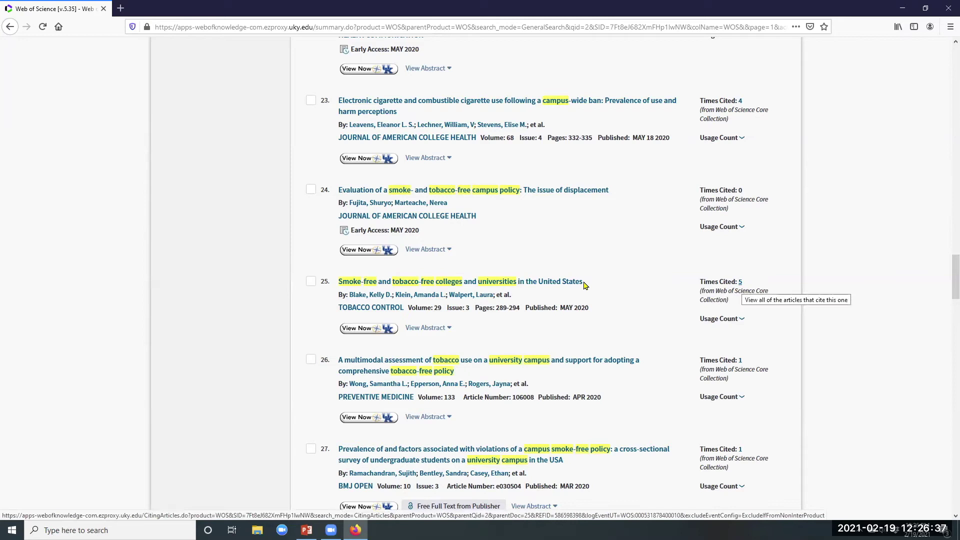
Open result 25's full record and list its 5 citing articles
click(569, 283)
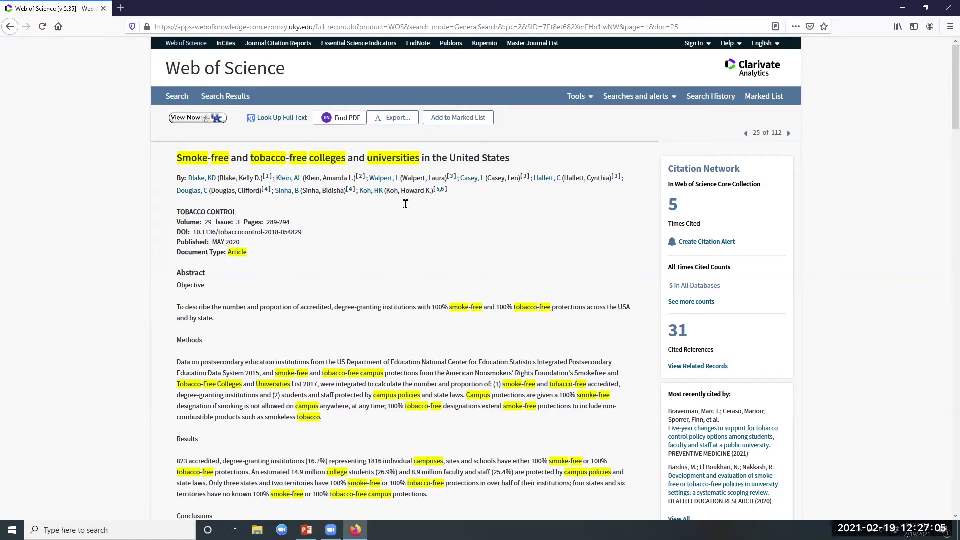
click(673, 205)
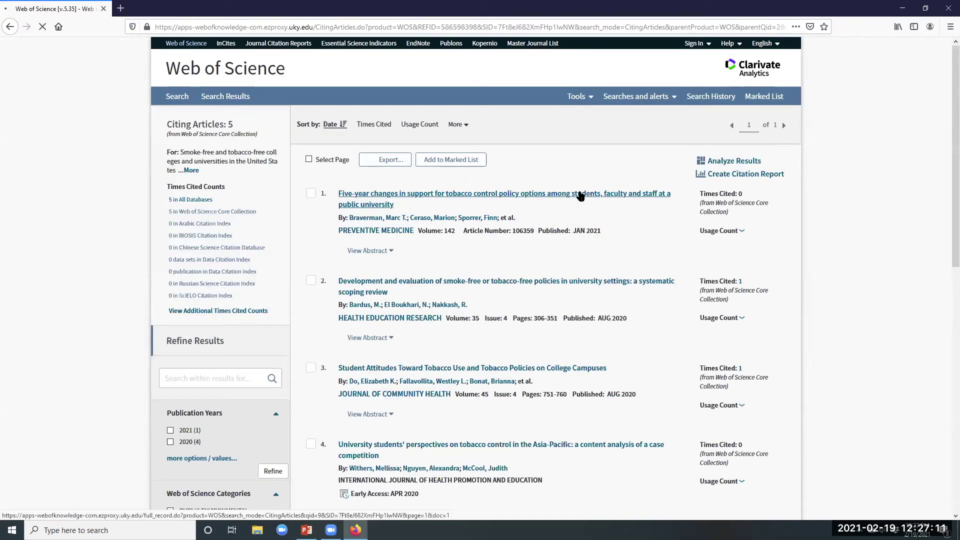
Scroll through the five articles citing 'Smoke-free and tobacco-free colleges and universities'
scroll(583, 205, down, 2)
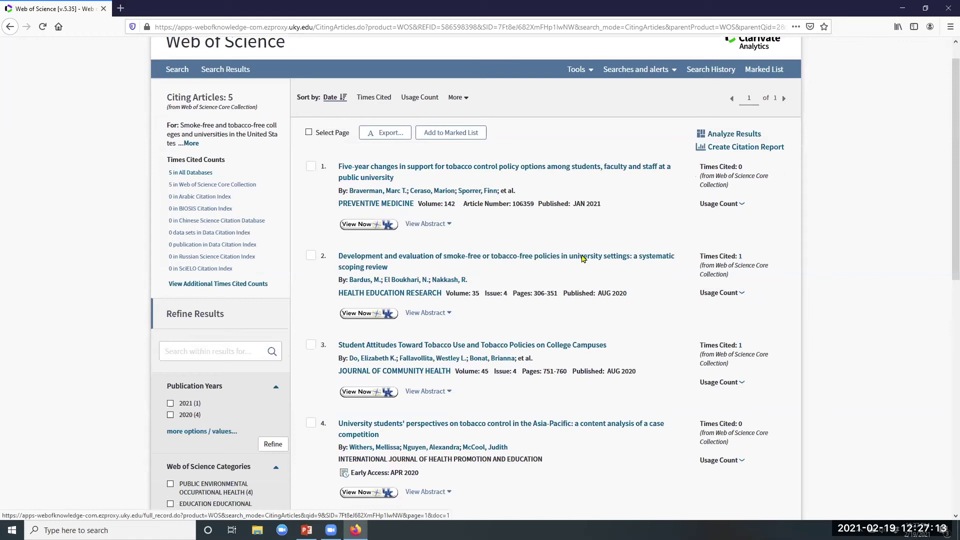
scroll(584, 259, down, 1)
scroll(540, 350, down, 5)
scroll(559, 197, up, 2)
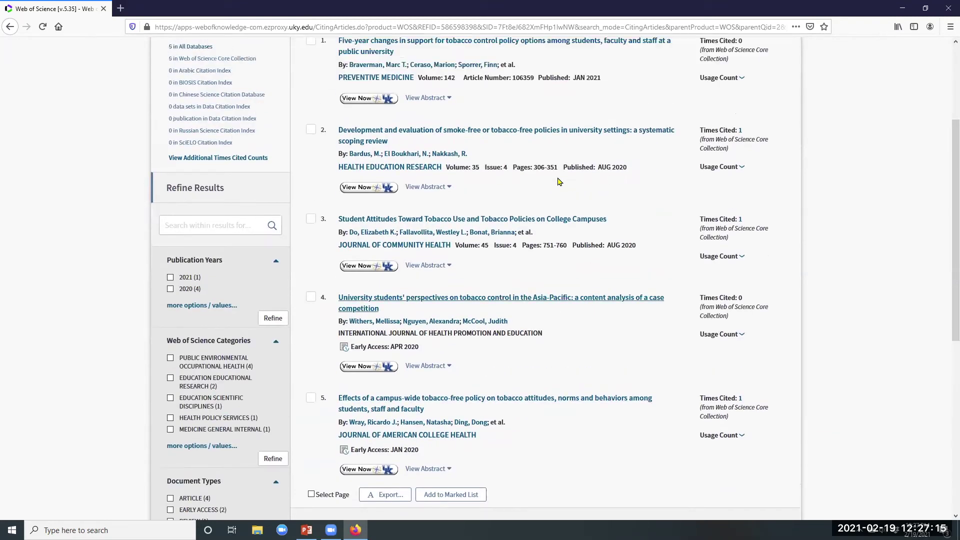
scroll(585, 159, up, 4)
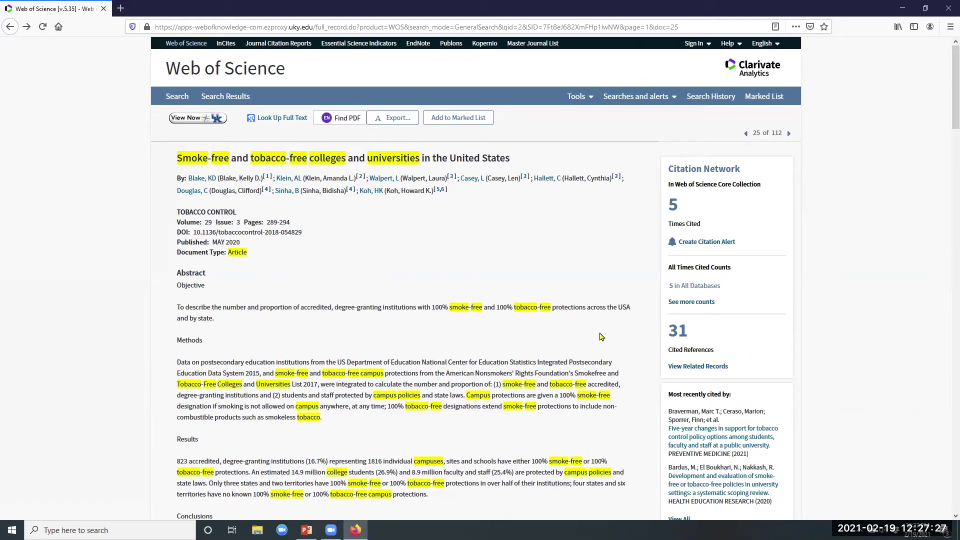
Return from the full record to the top of the 112-result list via Search Results
scroll(621, 328, down, 1)
scroll(545, 295, down, 8)
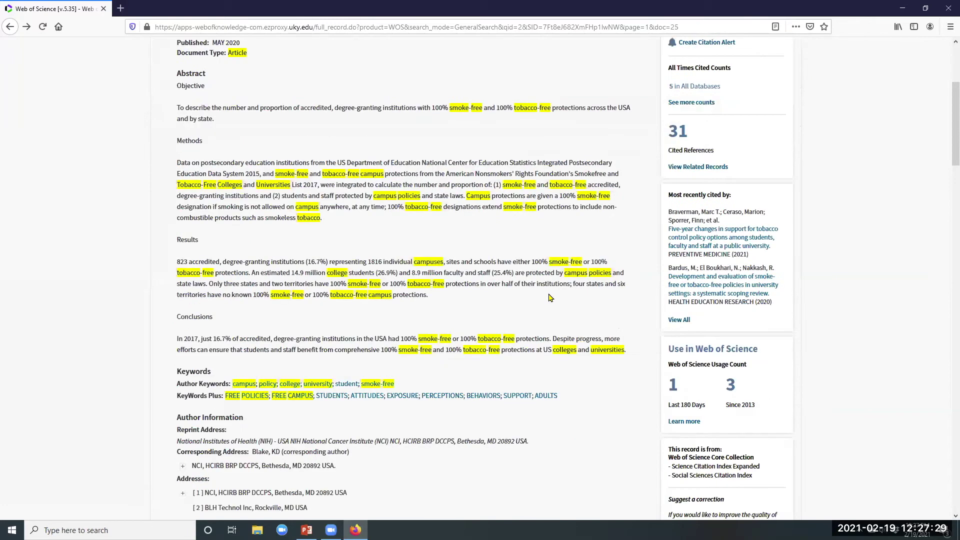
scroll(737, 157, up, 8)
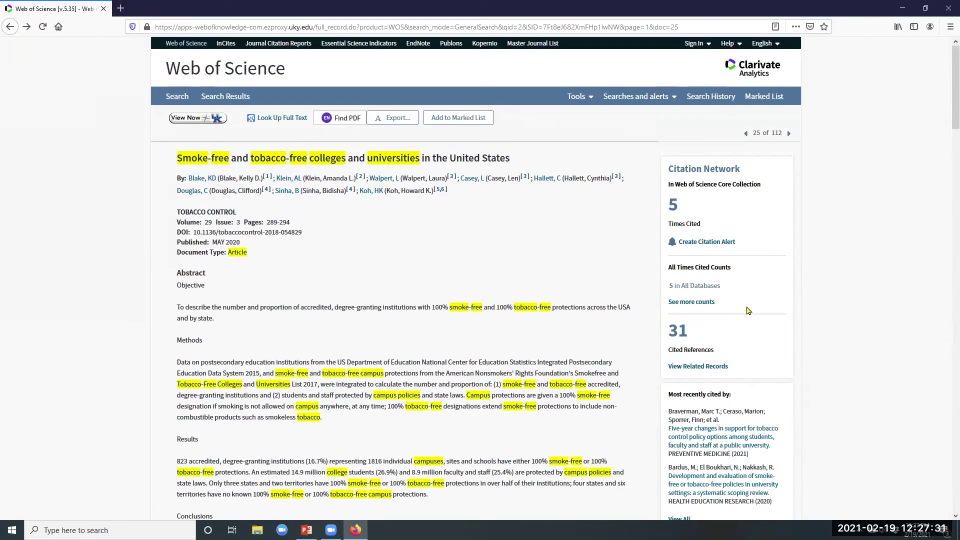
click(14, 29)
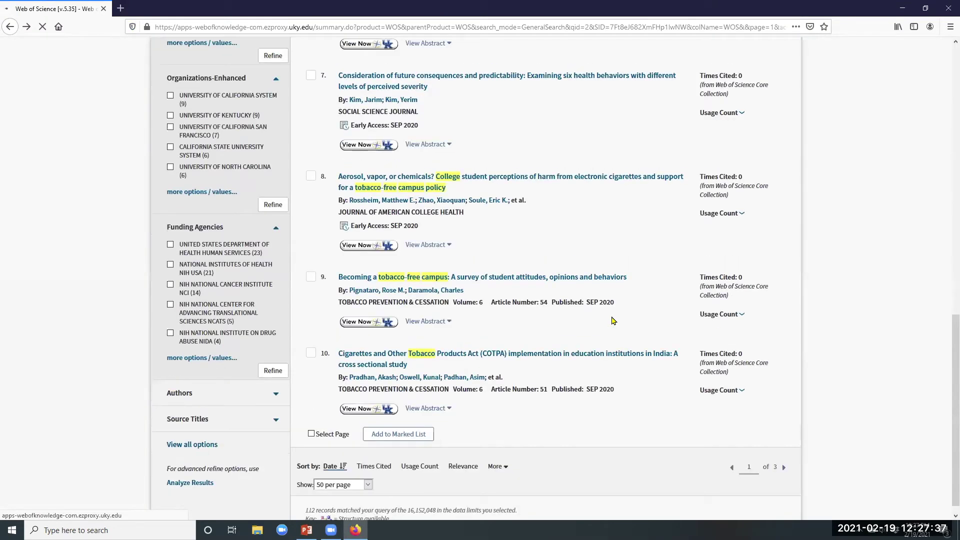
scroll(612, 316, up, 4)
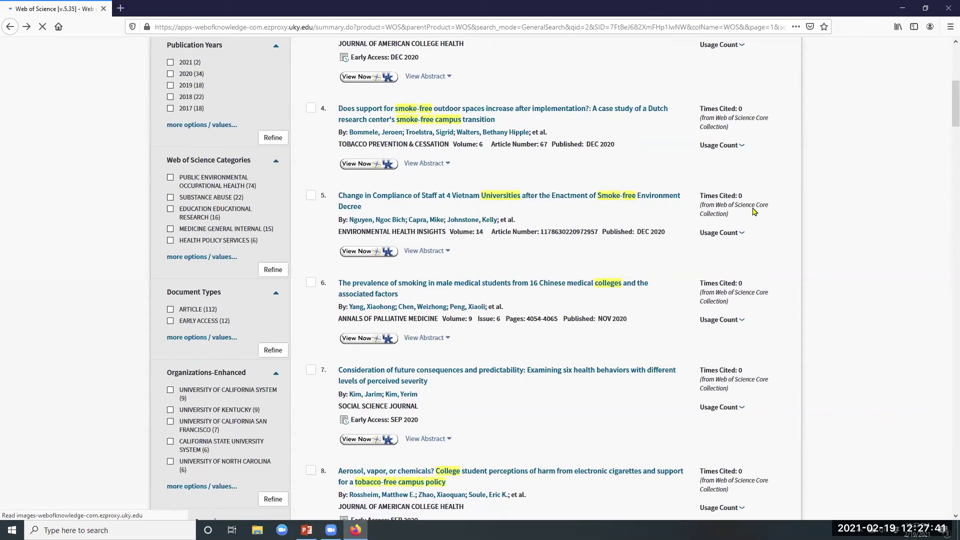
scroll(738, 274, up, 7)
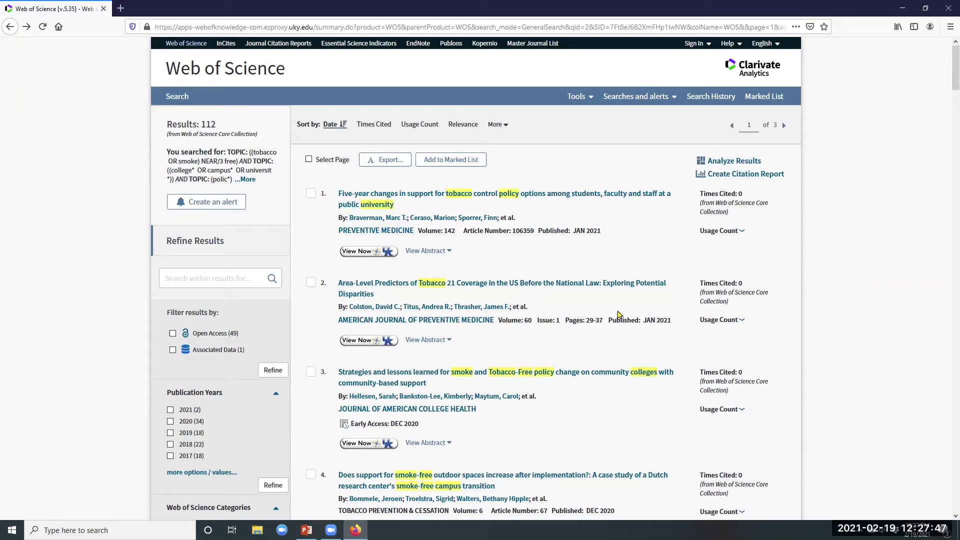
scroll(235, 160, down, 1)
scroll(410, 219, up, 1)
Add results 1–4 to the Marked List and open it
click(311, 193)
click(311, 282)
click(312, 372)
click(310, 474)
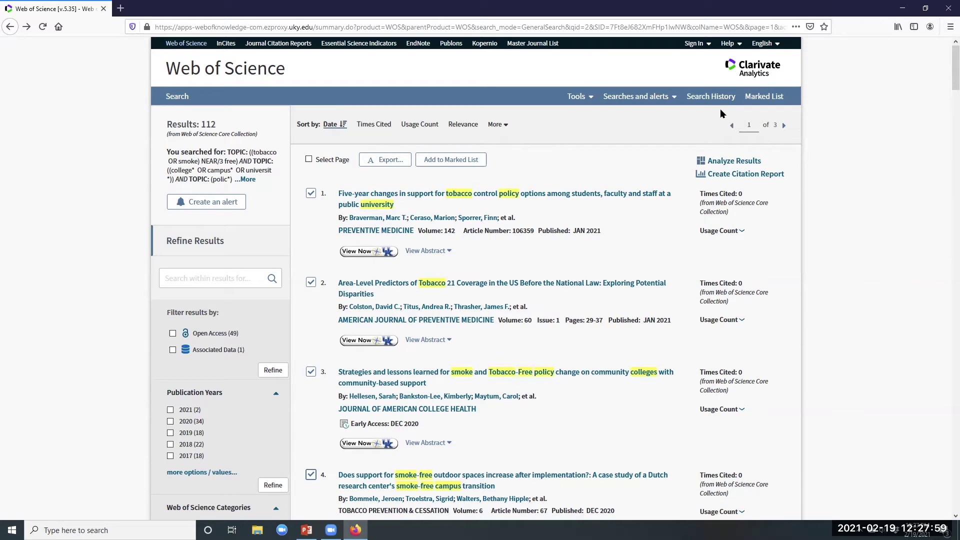
click(451, 161)
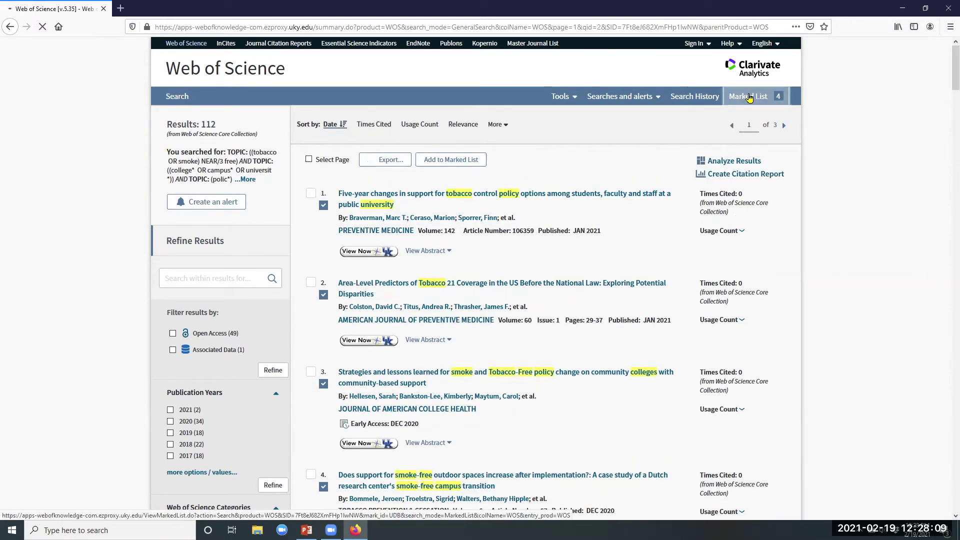
click(749, 98)
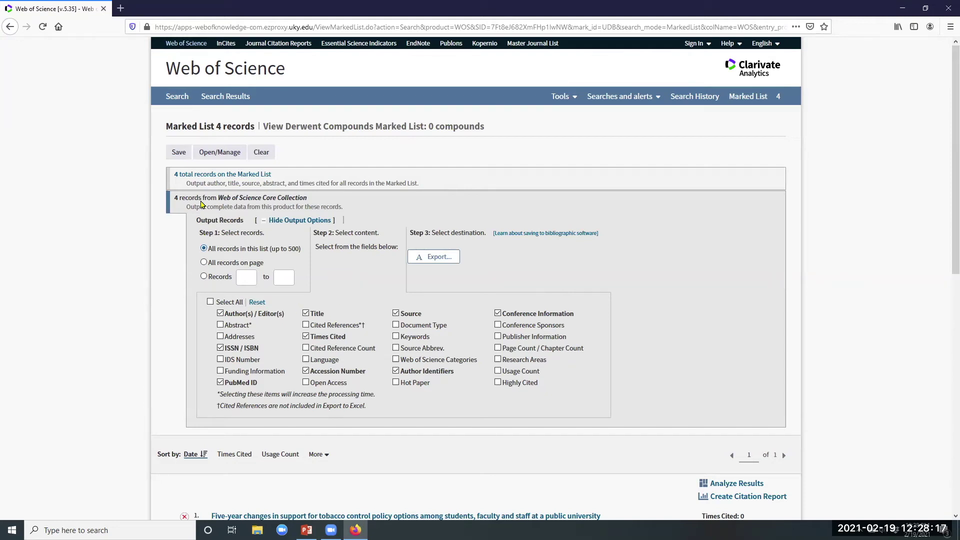
Try to save the four marked records, which brings up the Sign In prompt
click(180, 155)
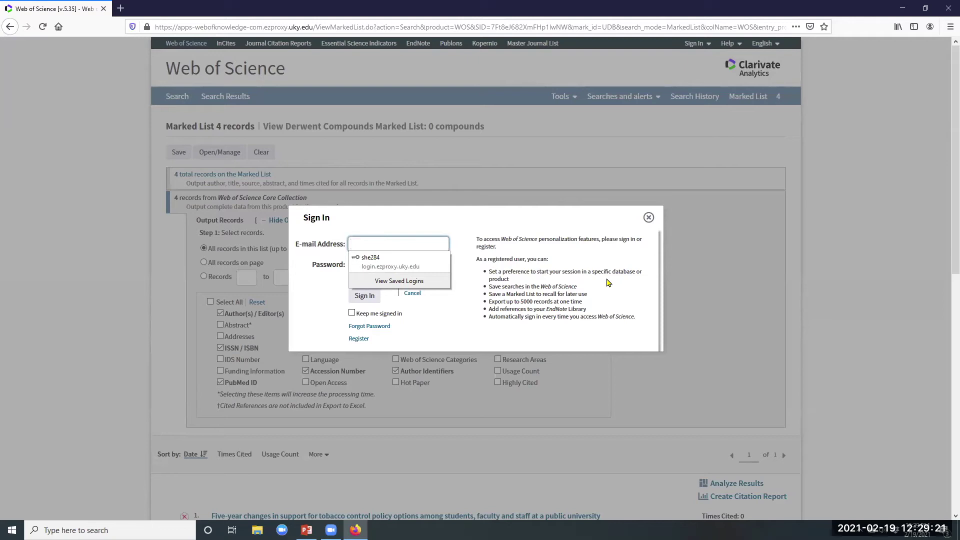
click(649, 218)
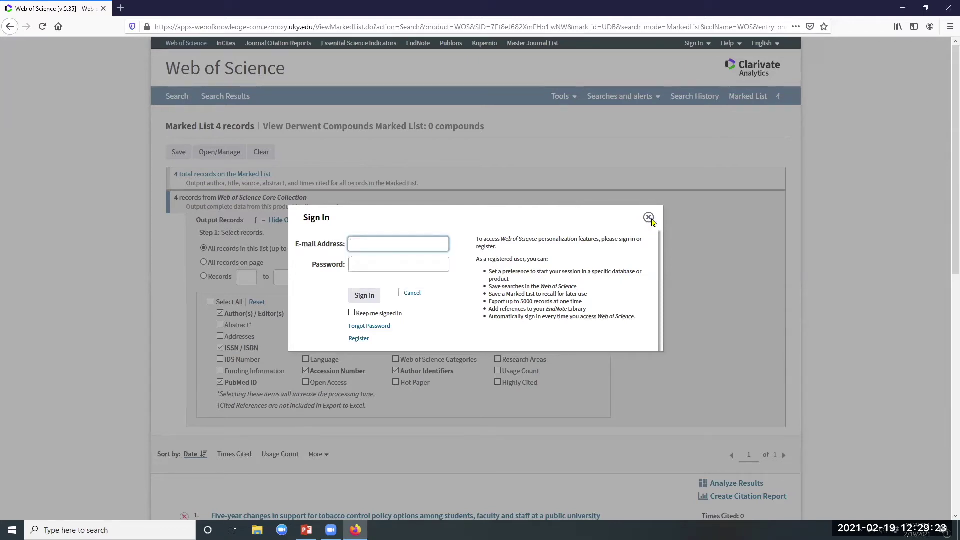
click(182, 150)
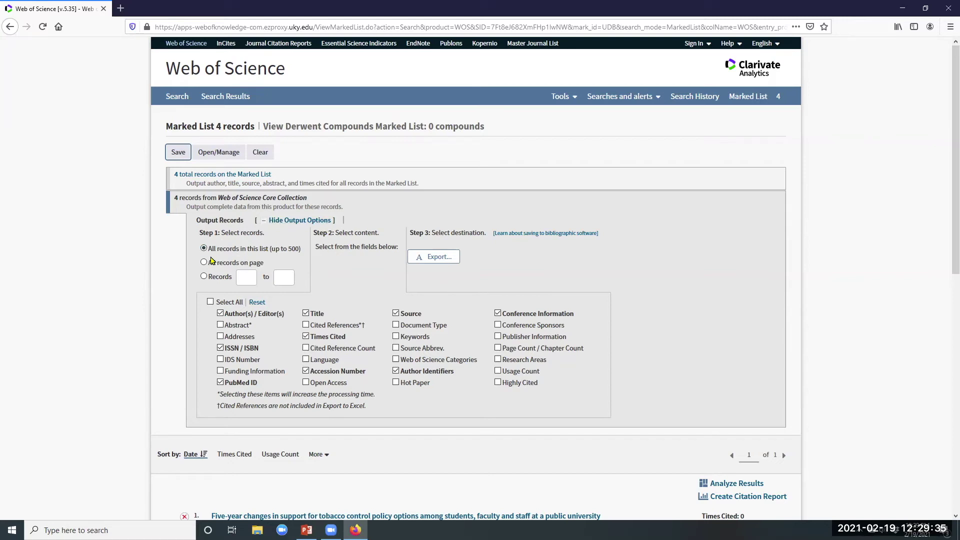
Output all records in the marked list with Abstract added, previewing export destinations without choosing one
click(194, 280)
click(246, 252)
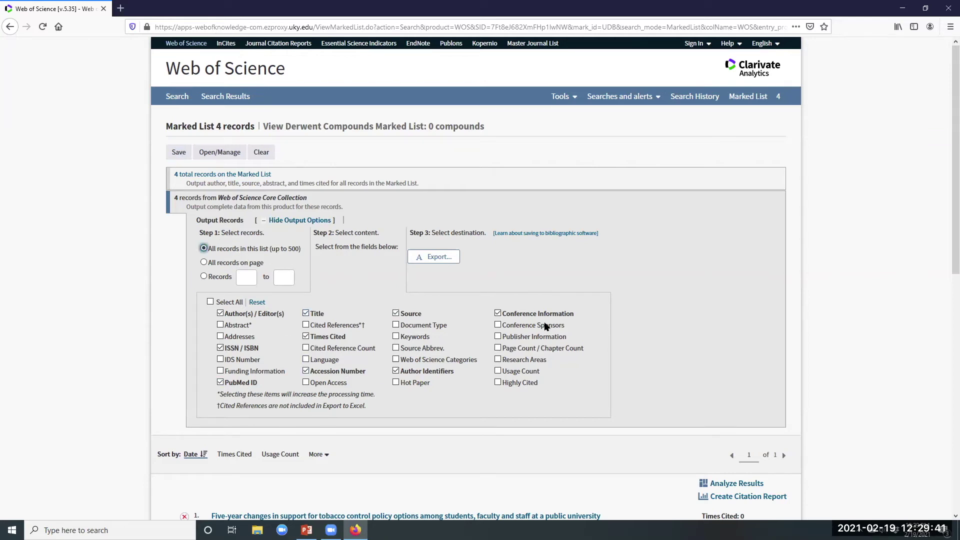
click(220, 326)
click(446, 259)
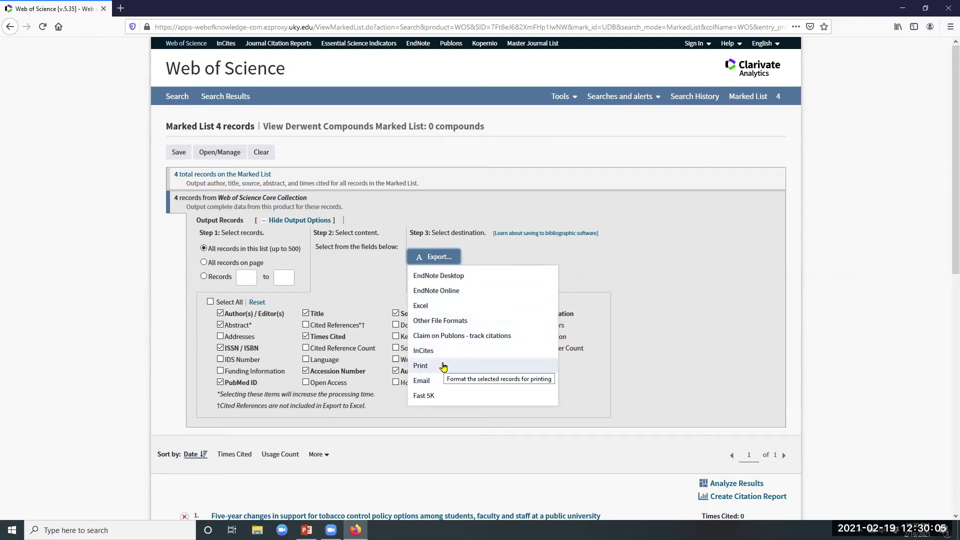
click(358, 270)
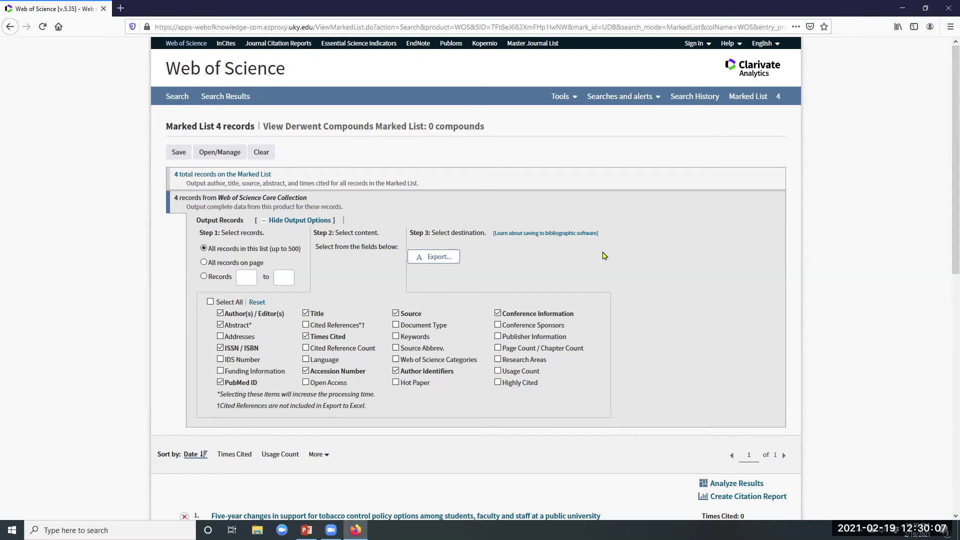
scroll(641, 280, down, 1)
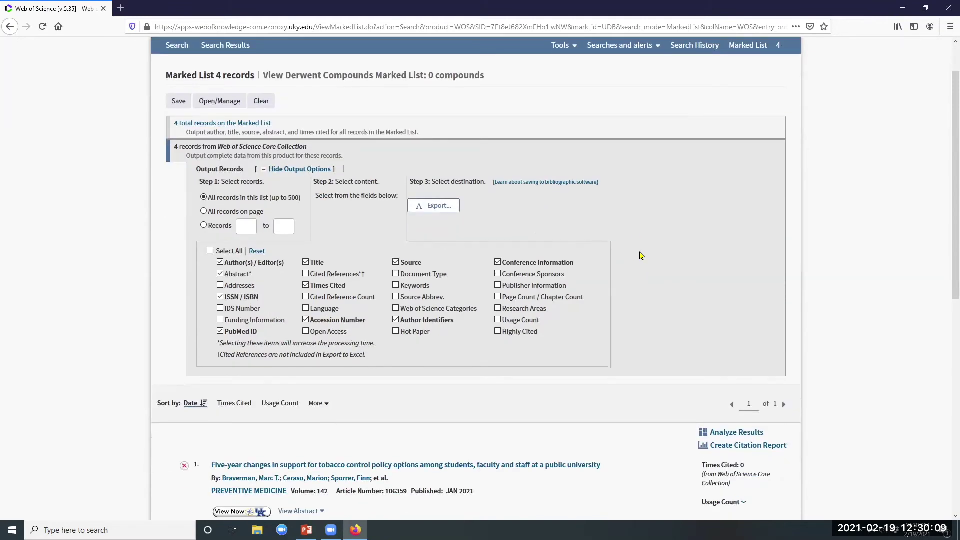
scroll(217, 150, up, 2)
Go back to the 112 search results and preview their export options without exporting
key(alt+Left)
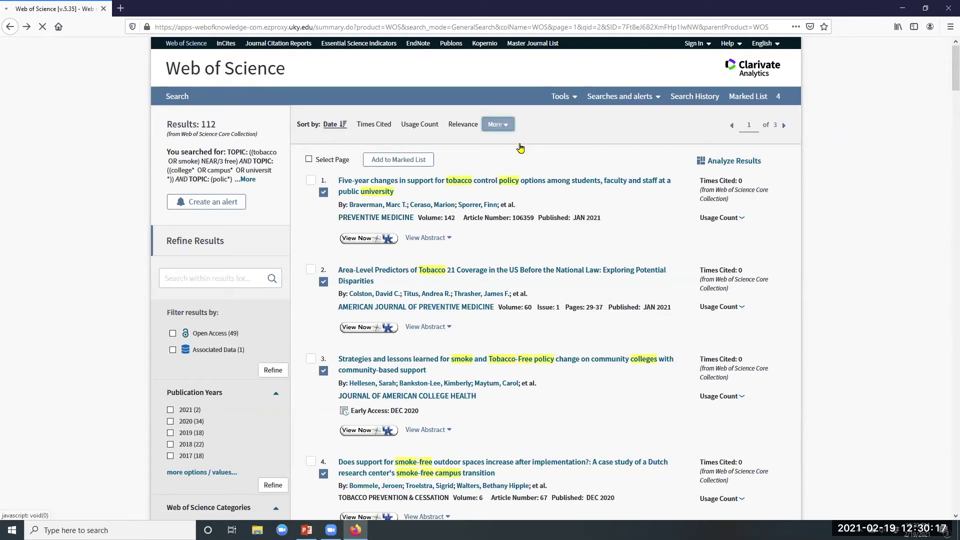
click(387, 160)
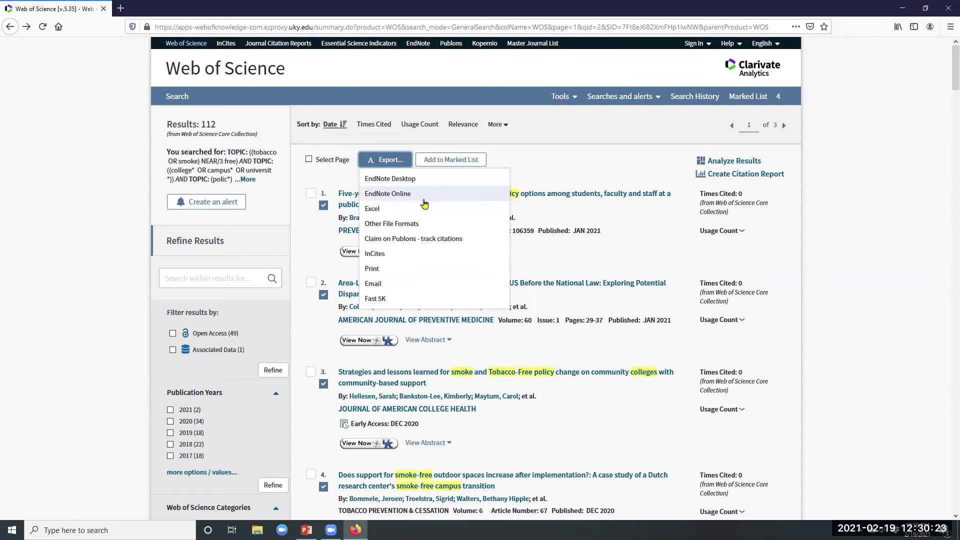
click(590, 169)
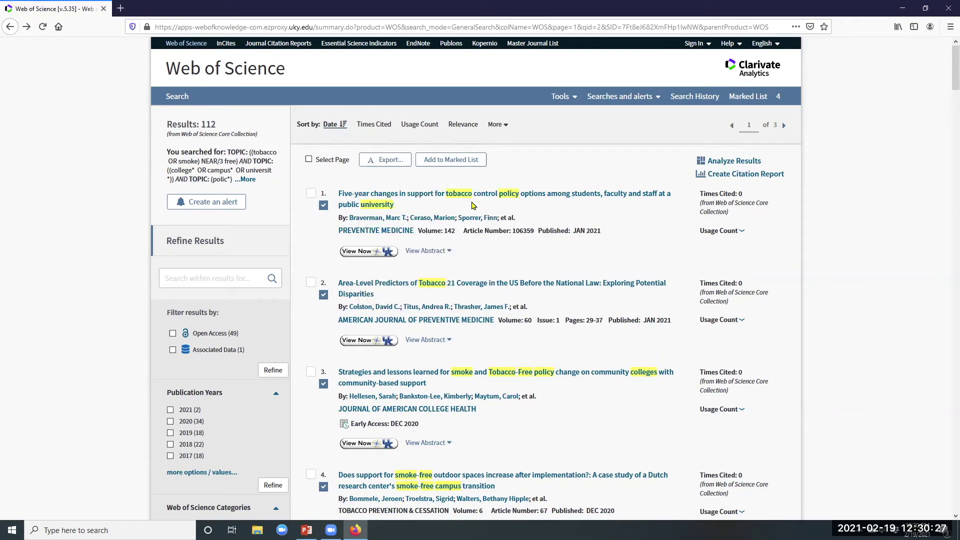
scroll(611, 334, down, 2)
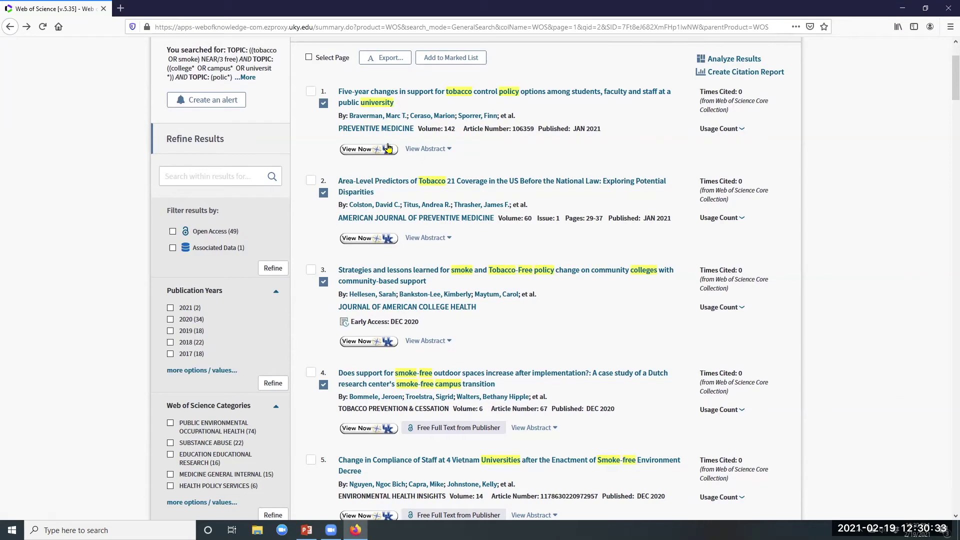
Open the first result's full record, then return to the top of the 112-result list
click(517, 96)
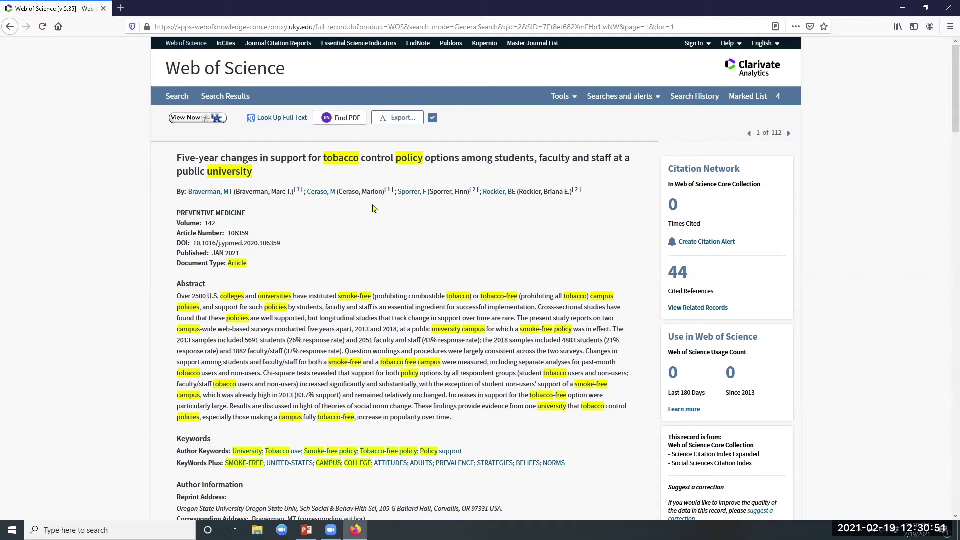
click(10, 28)
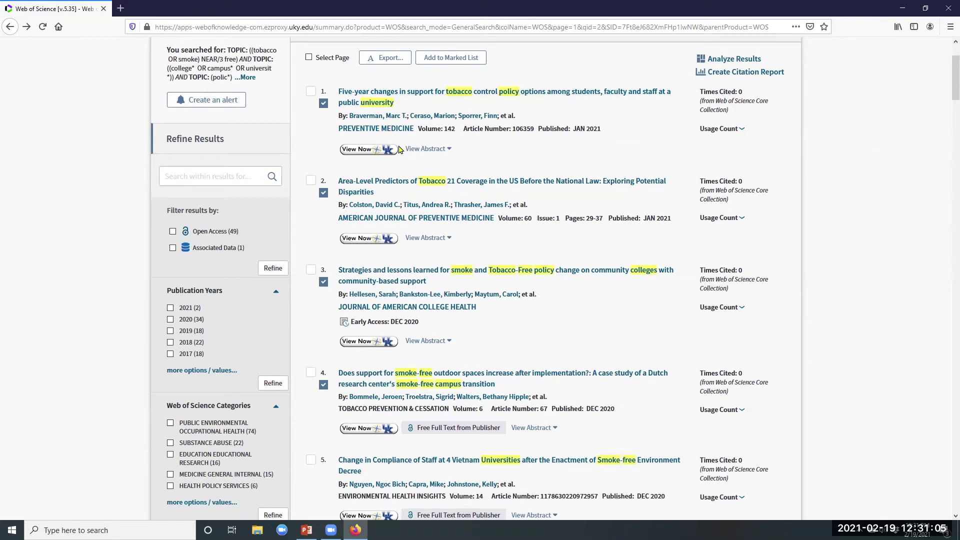
scroll(531, 155, up, 2)
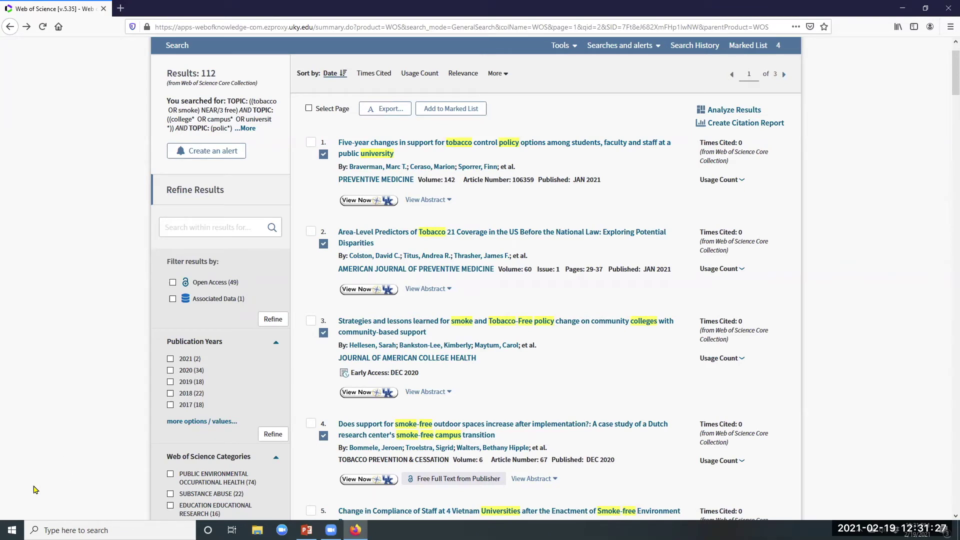
Reopen the 'Five-year changes…' full record and try Find PDF, dismissing the EndNote Click offer
click(562, 147)
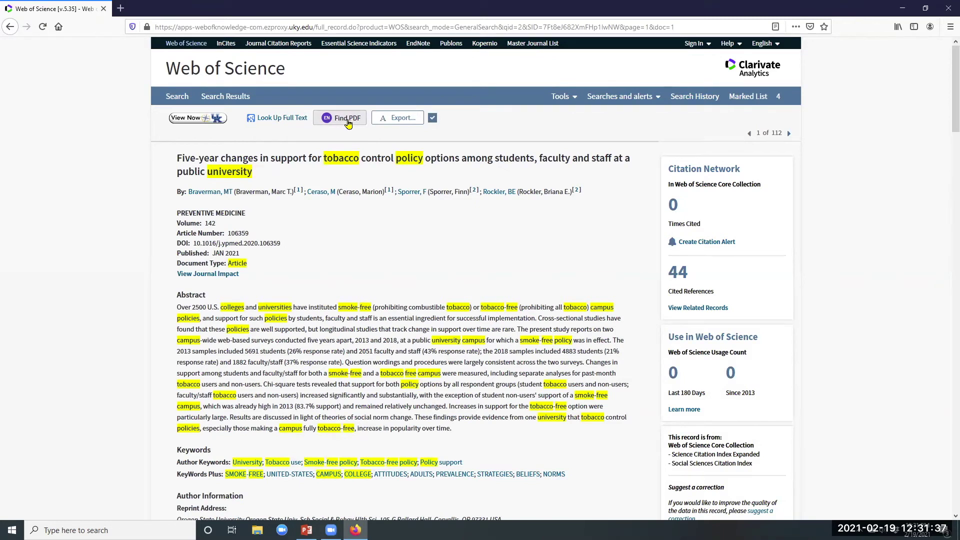
click(347, 124)
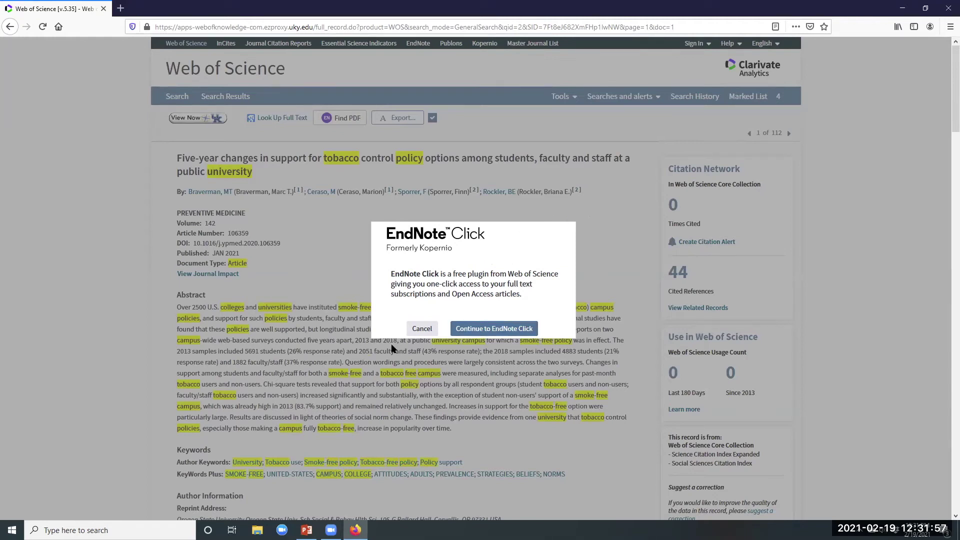
click(355, 188)
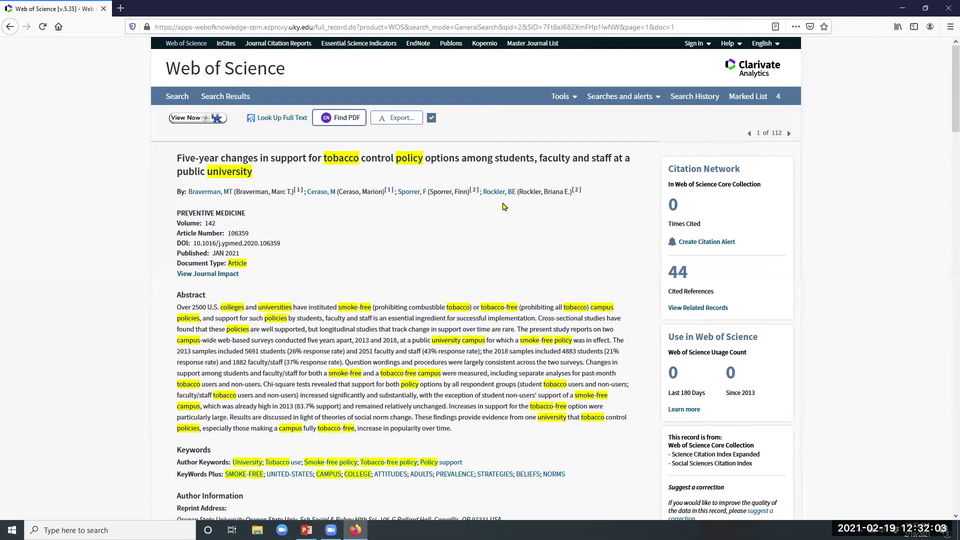
Check library access via View Now and open the Elsevier full text on ScienceDirect
click(196, 118)
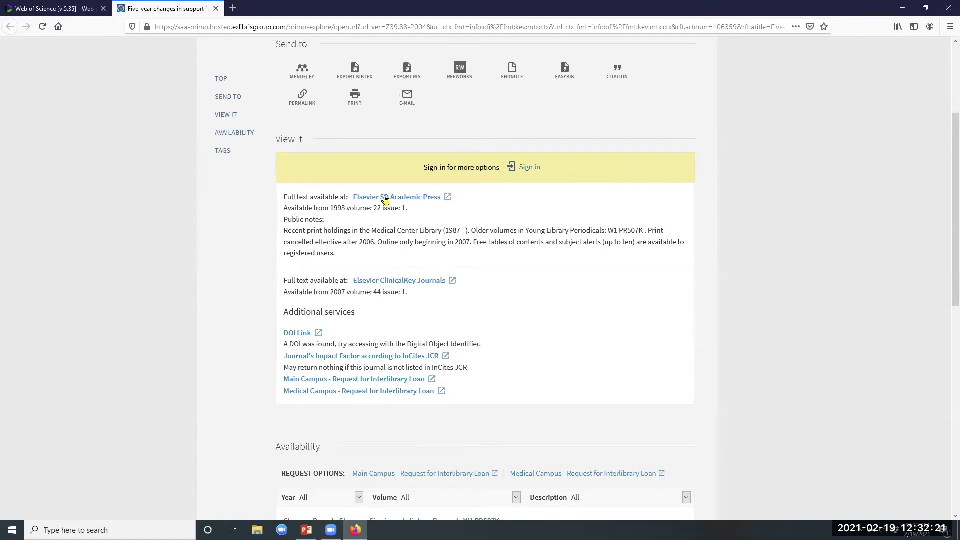
click(421, 199)
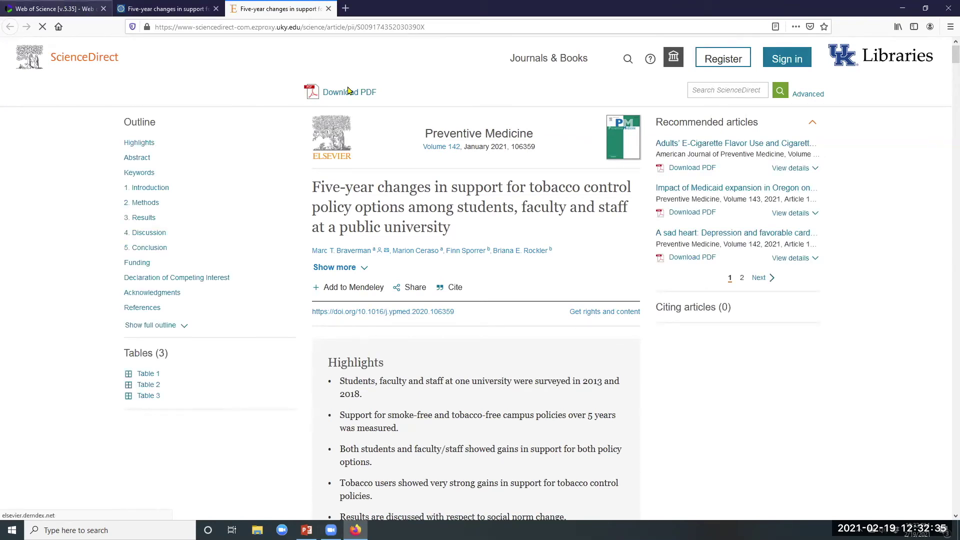
Switch back to the Web of Science results list and run Analyze Results on the 112 records
click(65, 6)
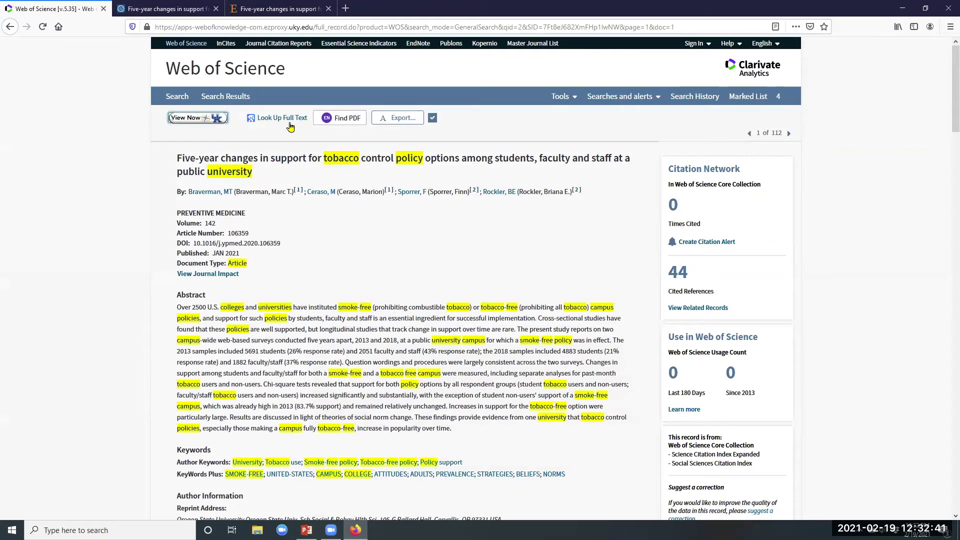
click(9, 26)
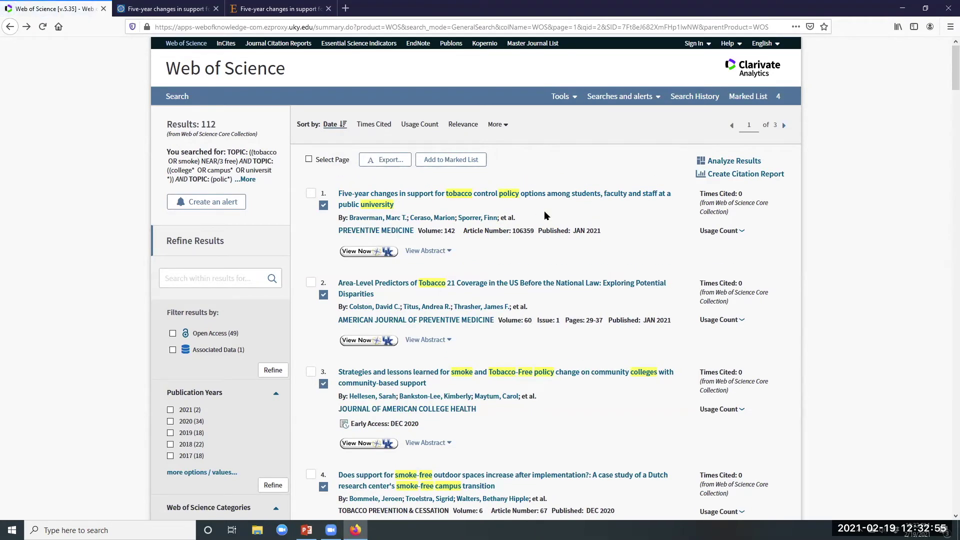
click(735, 163)
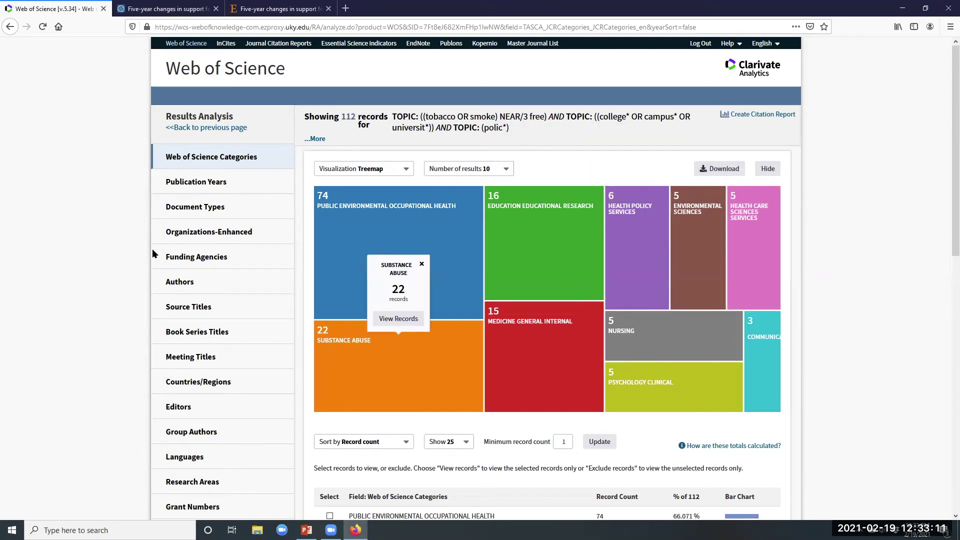
Analyze by Organizations-Enhanced and list the University of Kentucky's 9 records
click(201, 233)
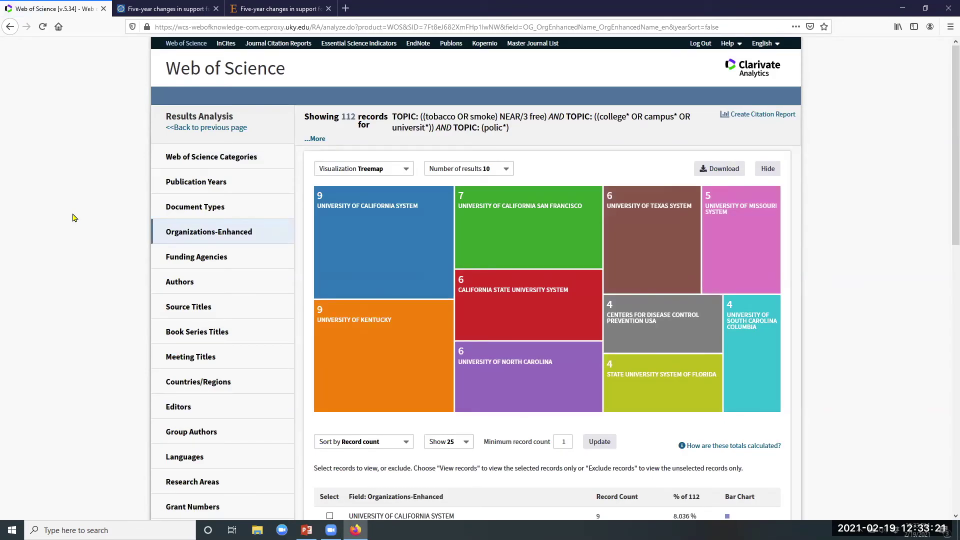
mouse_move(509, 216)
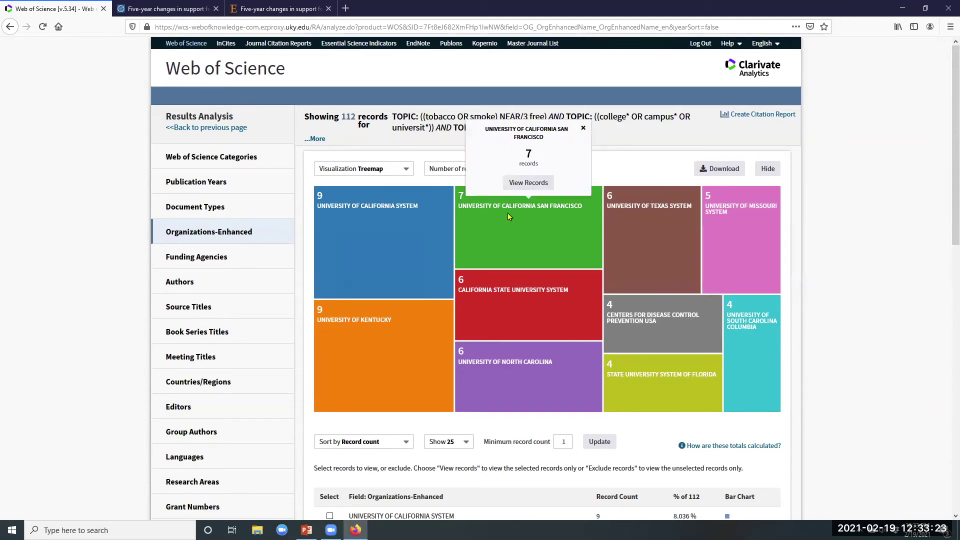
mouse_move(411, 218)
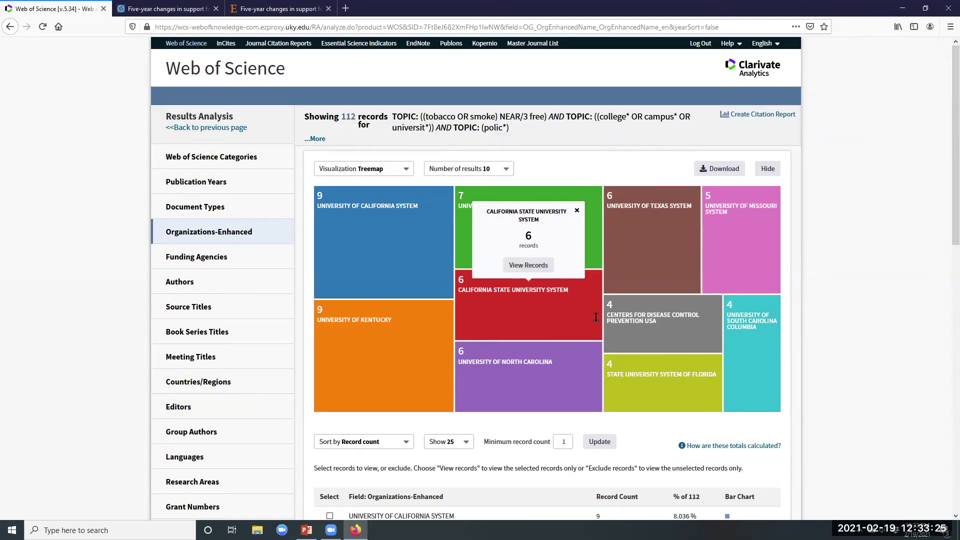
mouse_move(705, 343)
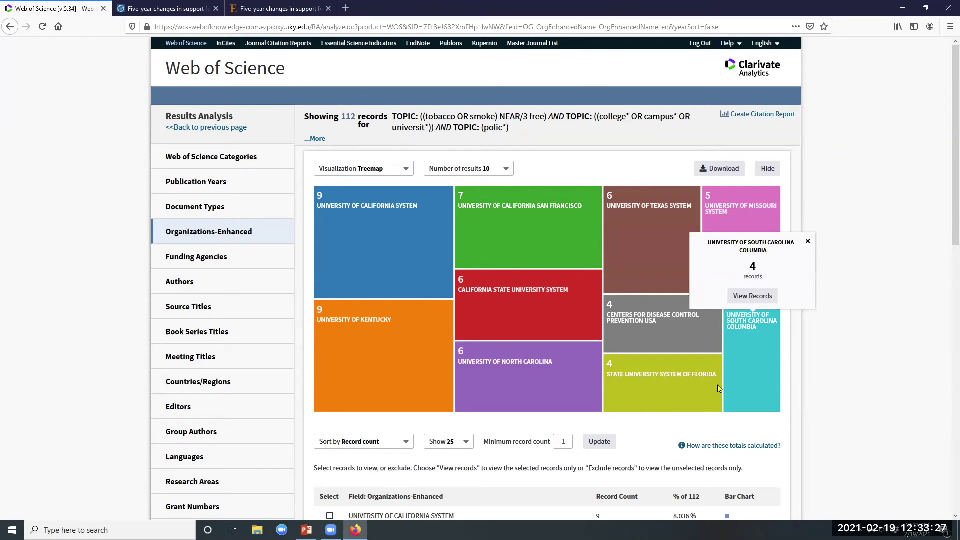
mouse_move(701, 380)
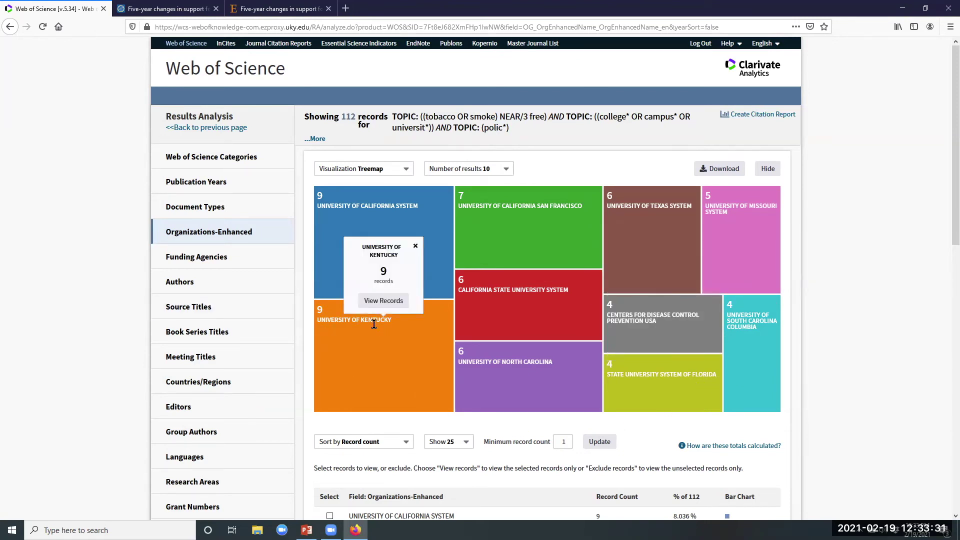
click(383, 301)
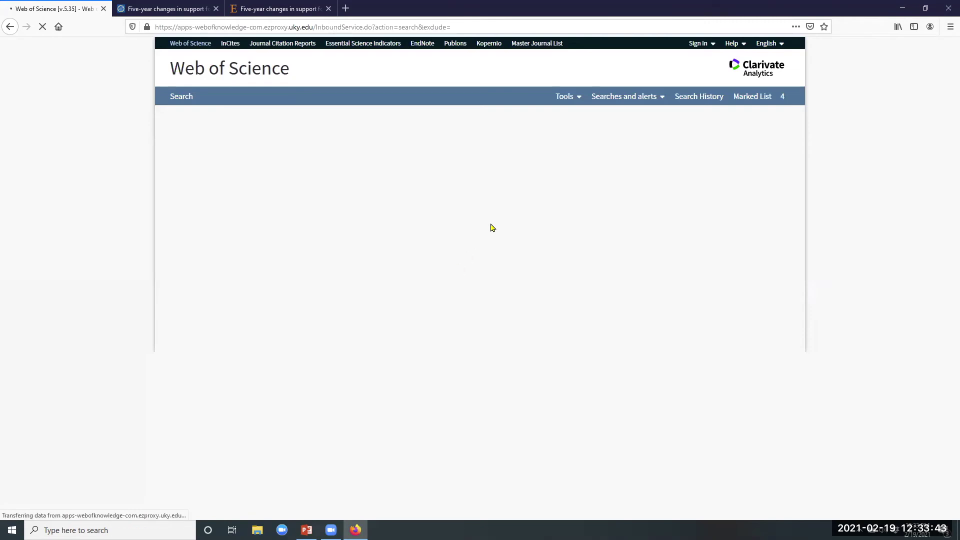
scroll(504, 409, down, 3)
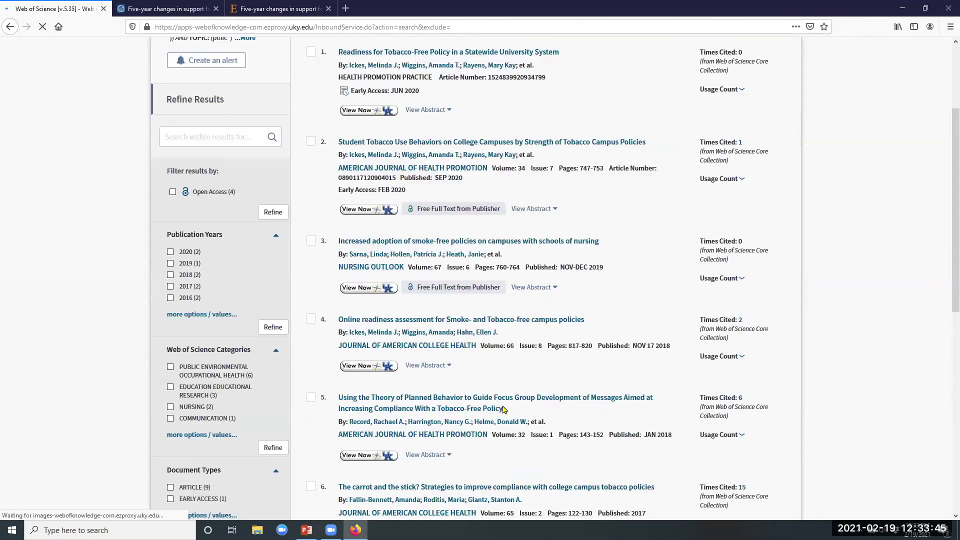
scroll(503, 408, down, 3)
scroll(503, 409, up, 5)
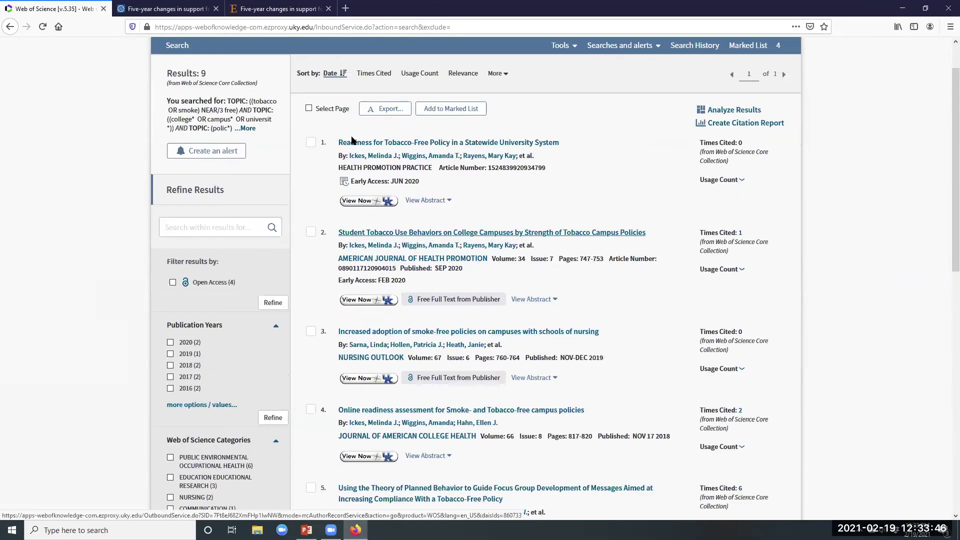
click(10, 27)
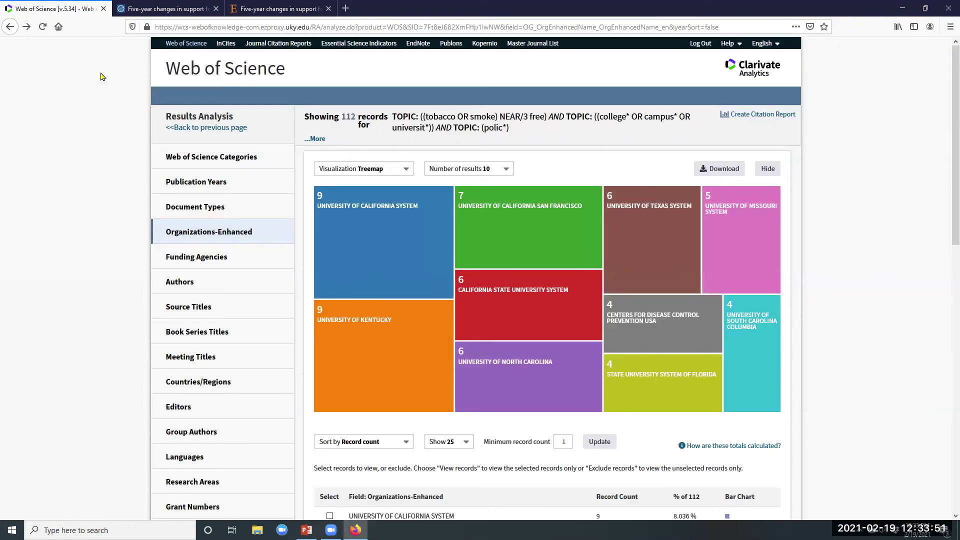
Switch the analysis to Funding Agencies, led by US Department of Health Human Services with 23
click(206, 257)
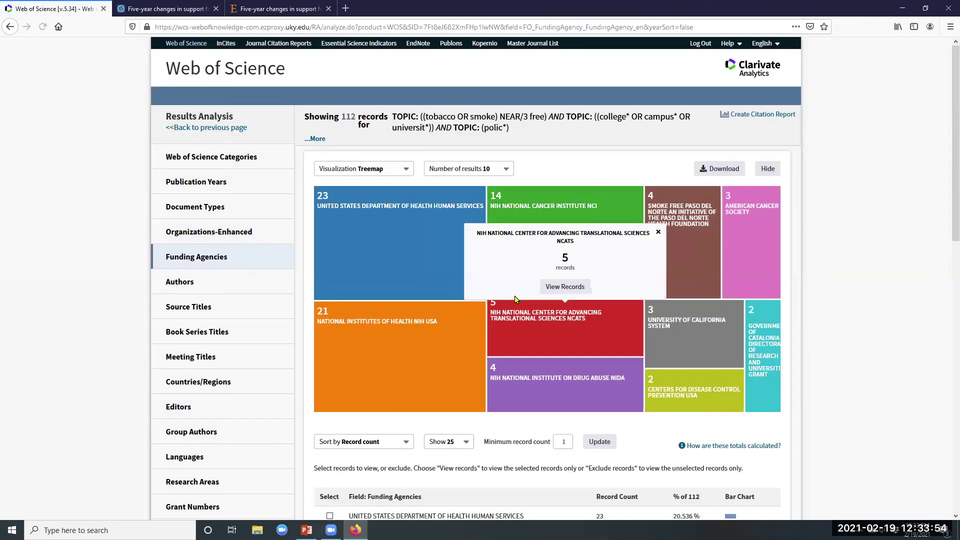
mouse_move(427, 348)
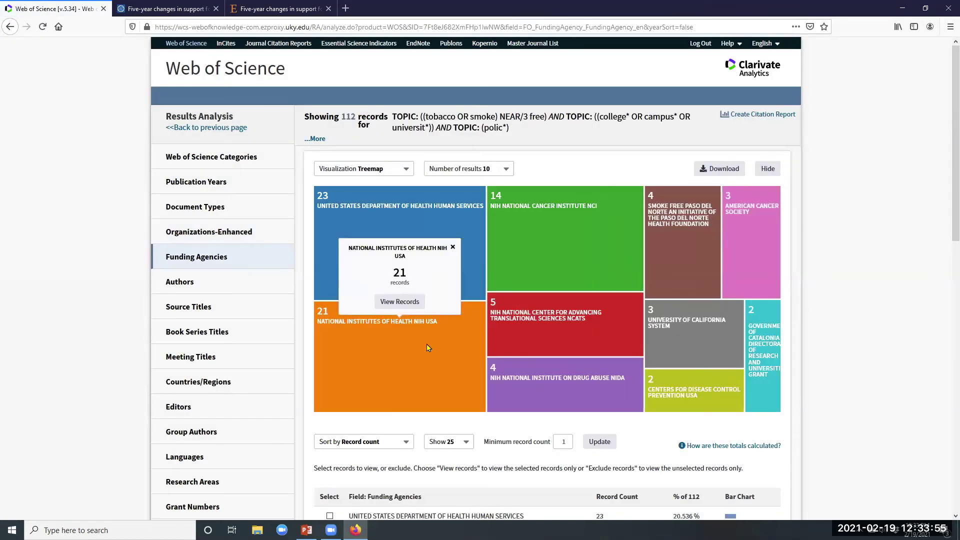
mouse_move(715, 331)
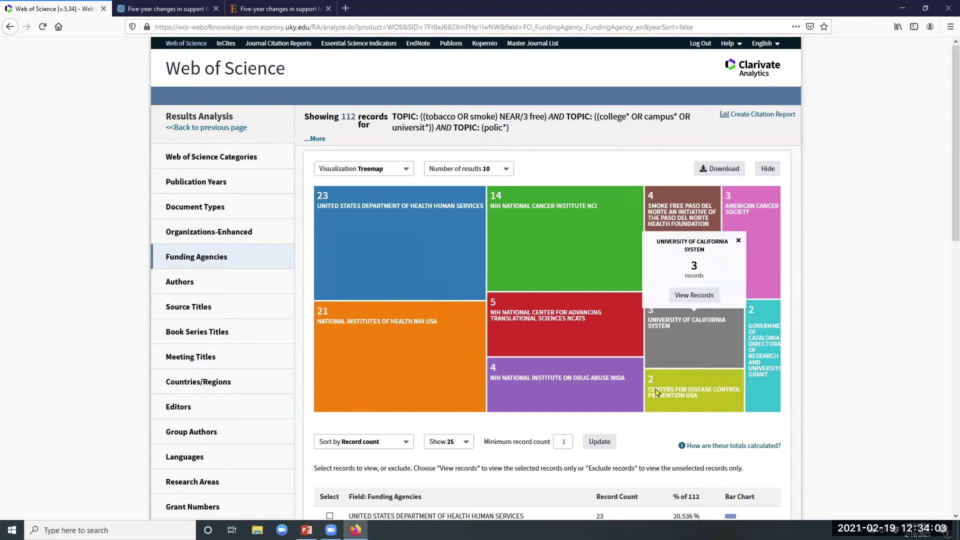
scroll(209, 256, down, 2)
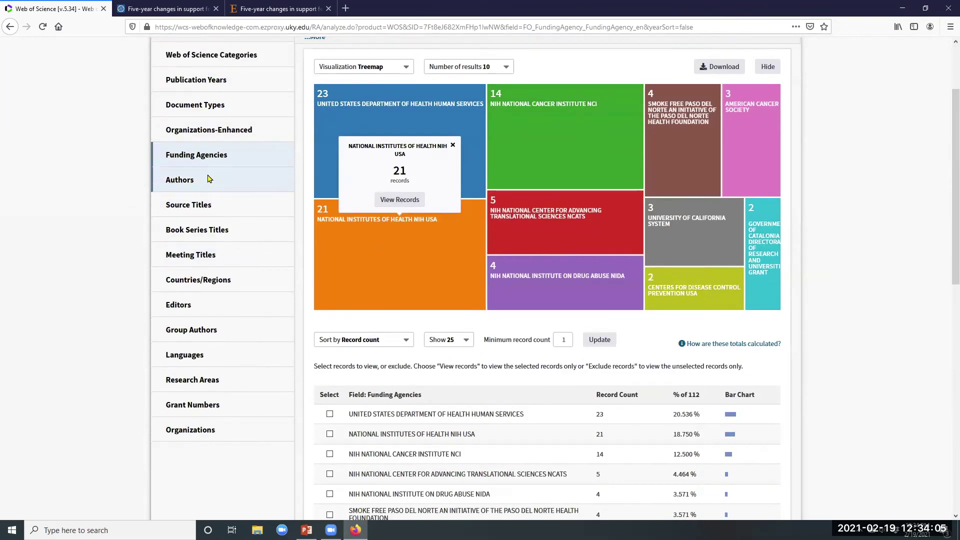
Switch the analysis to Authors and inspect the leading author tiles with 4 records each
click(208, 179)
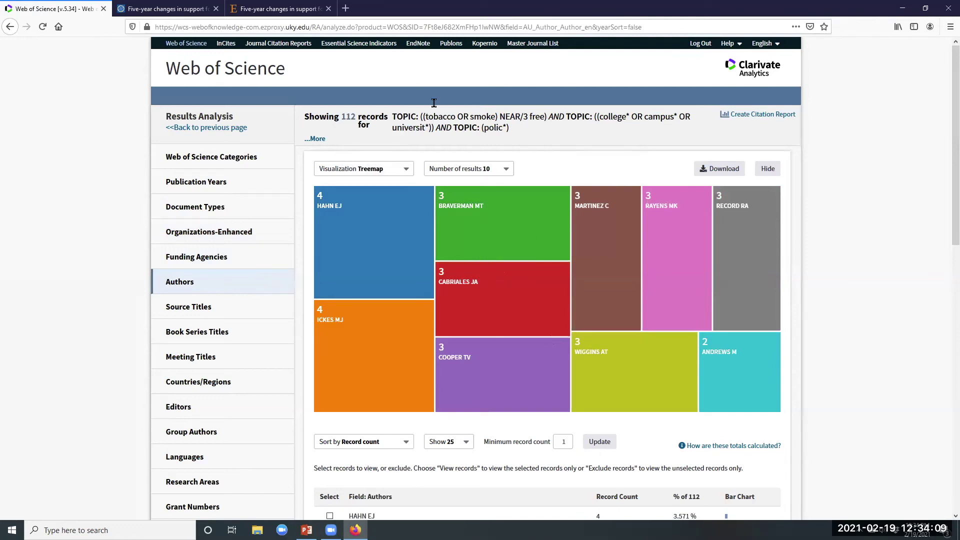
mouse_move(770, 308)
mouse_move(497, 225)
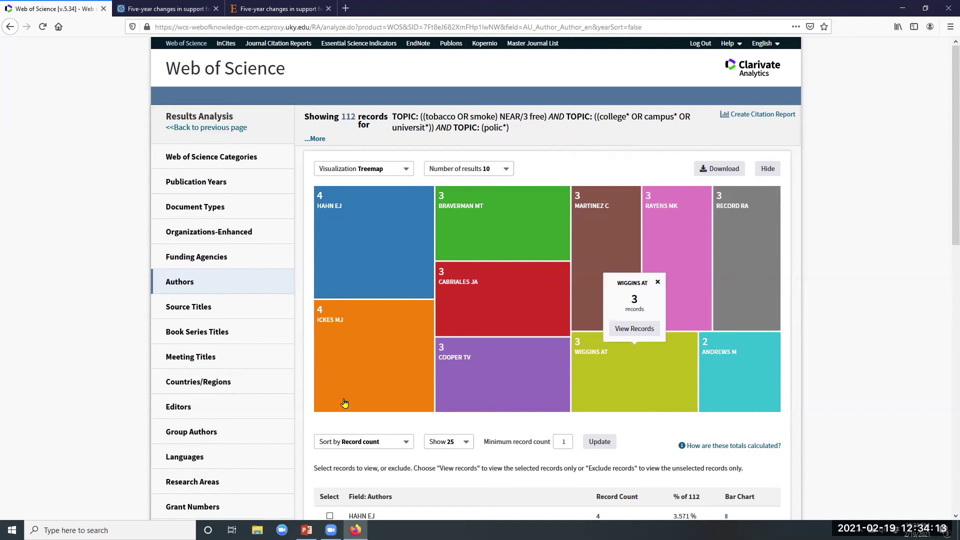
scroll(206, 400, down, 2)
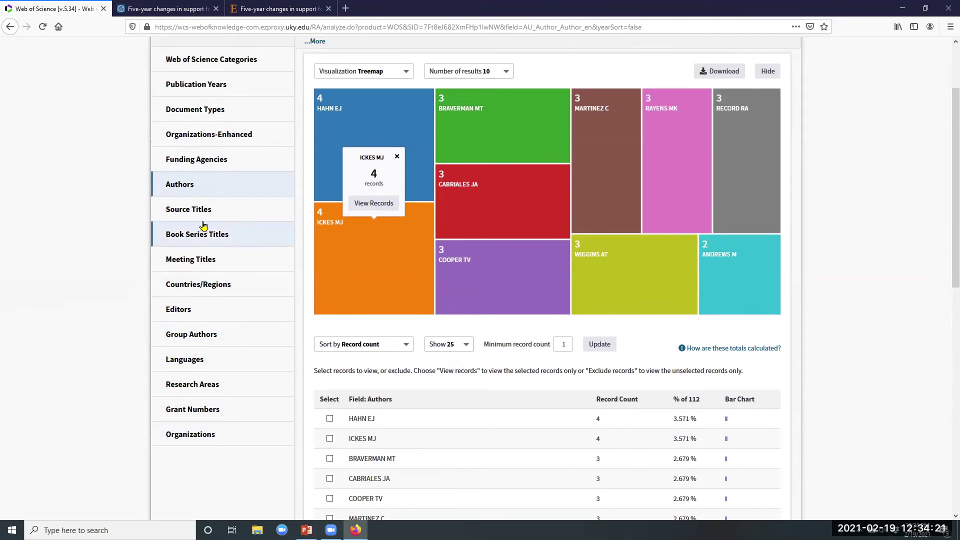
scroll(203, 227, up, 2)
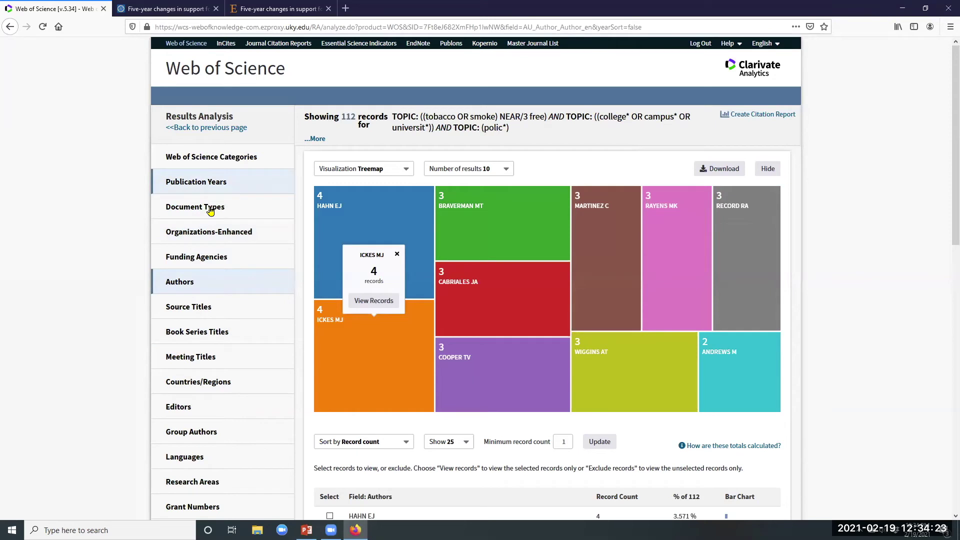
click(200, 307)
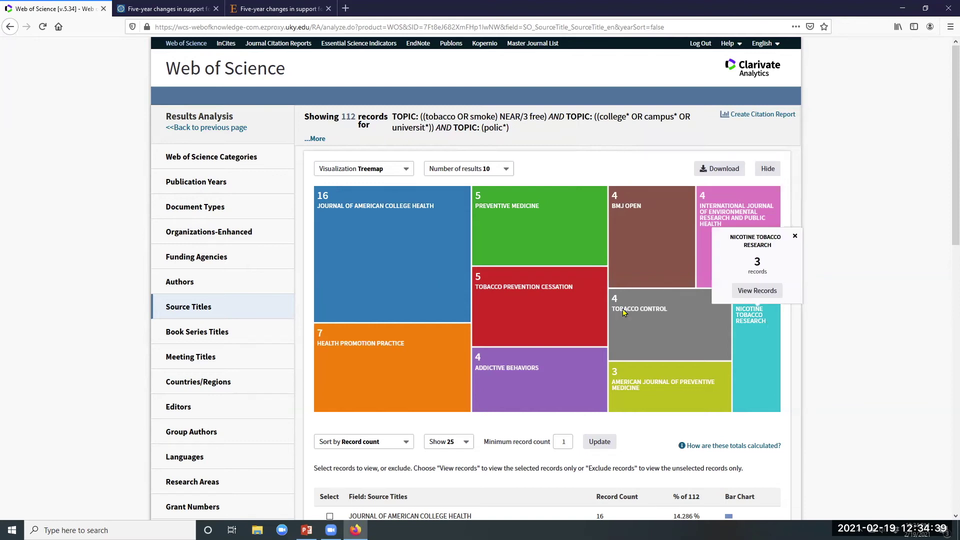
scroll(768, 324, down, 5)
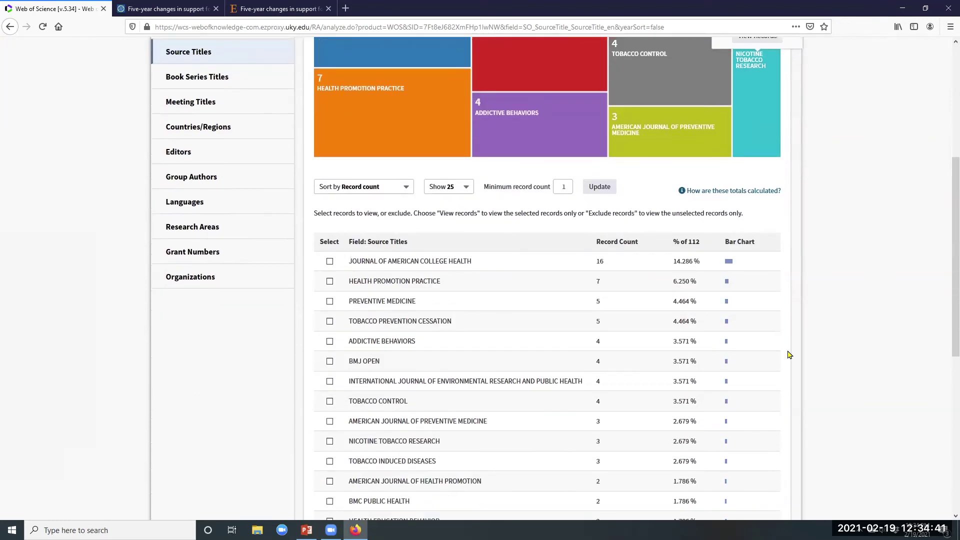
scroll(780, 353, down, 2)
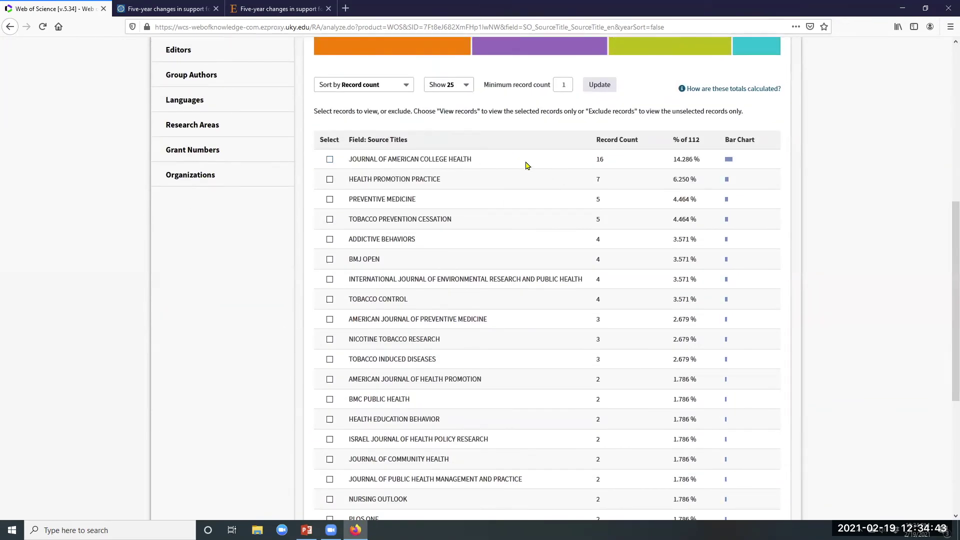
scroll(567, 190, down, 3)
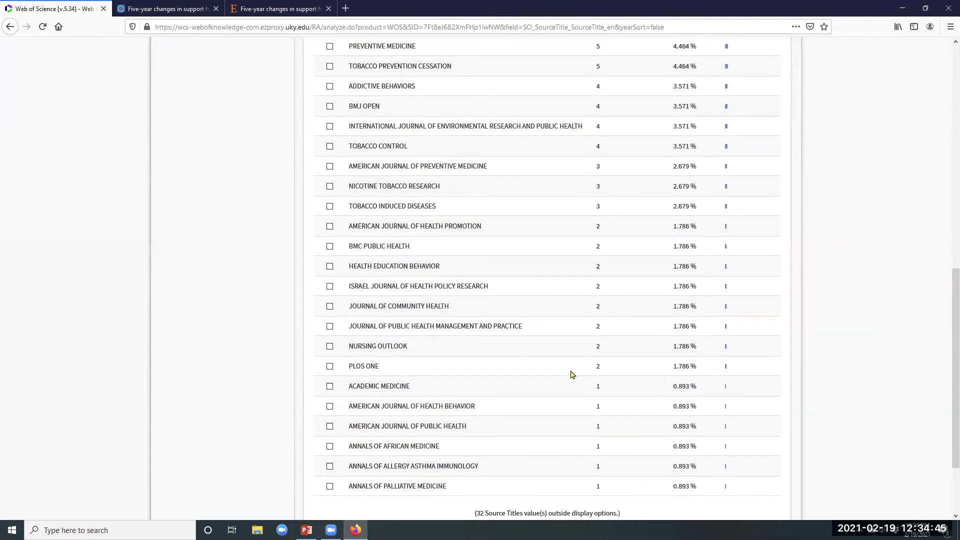
scroll(572, 374, up, 10)
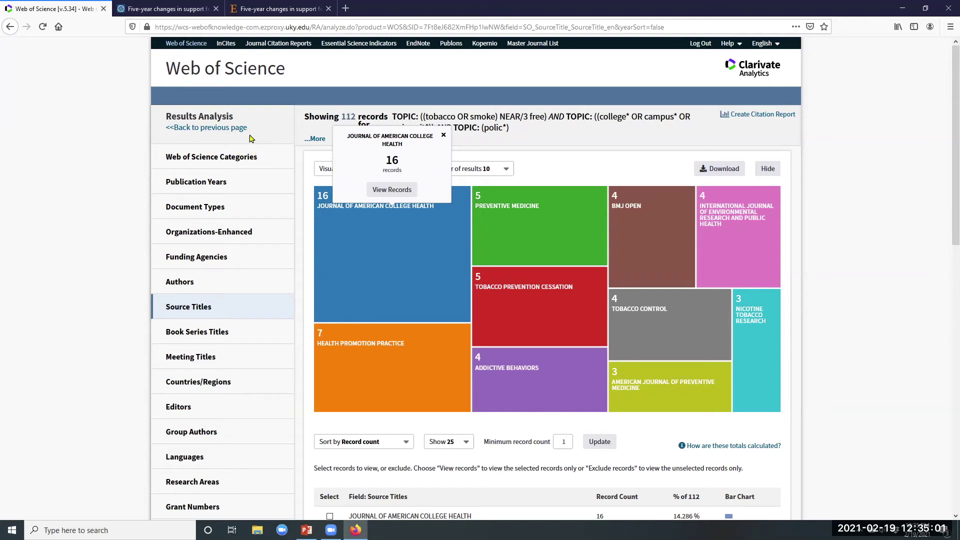
Leave the 112 results and reset the search form to a single empty Topic row
click(209, 128)
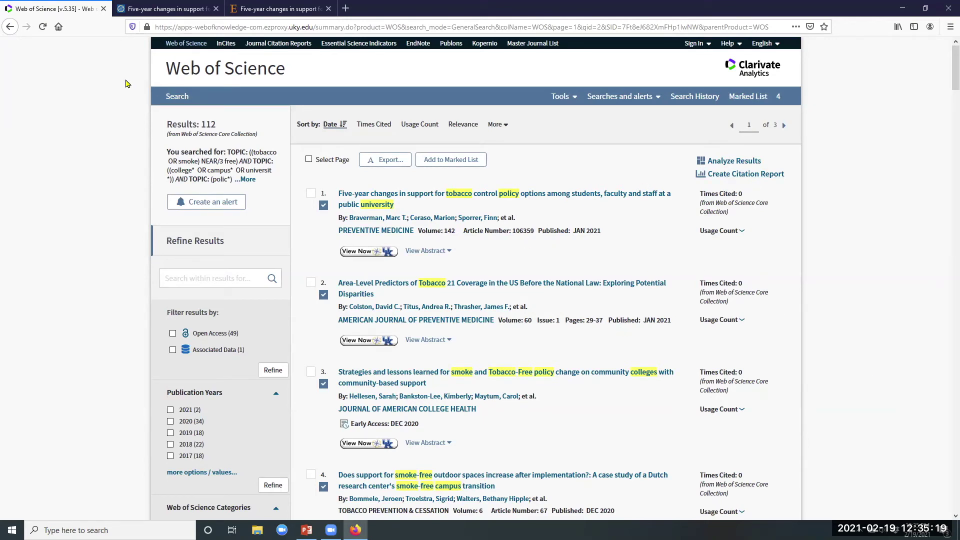
click(180, 100)
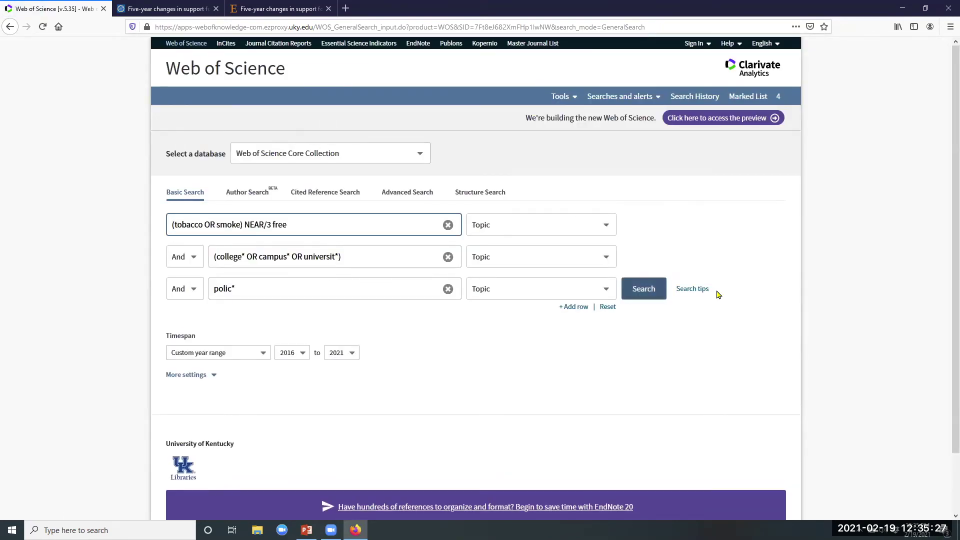
click(701, 290)
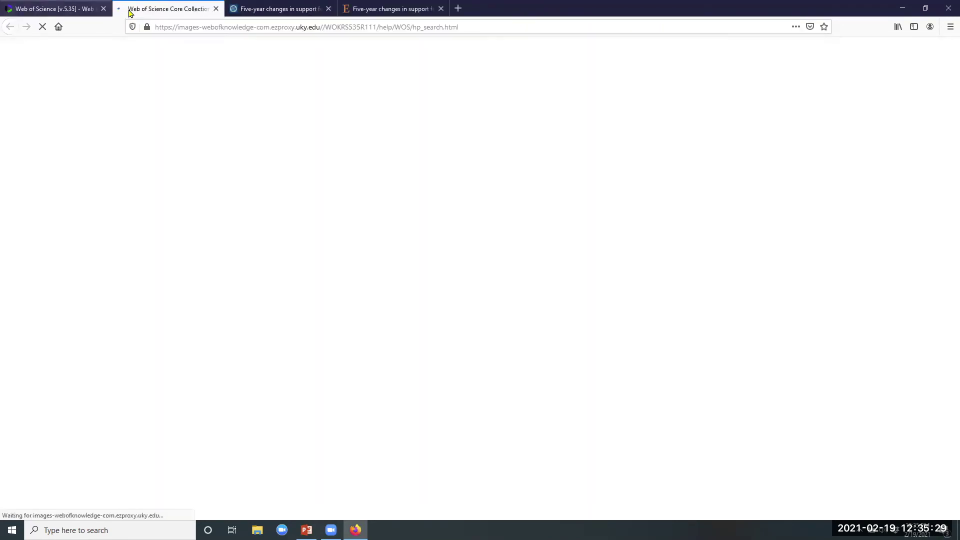
click(55, 8)
click(606, 307)
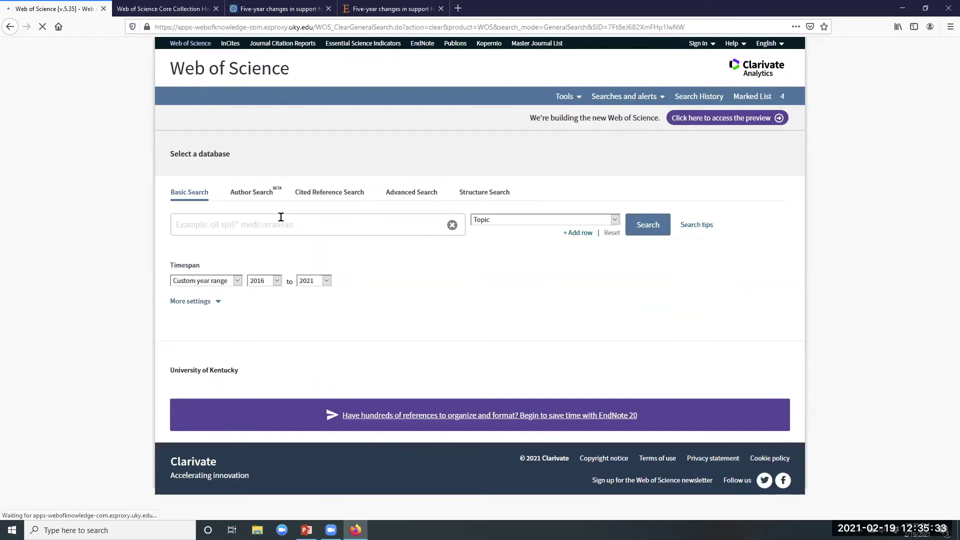
click(553, 226)
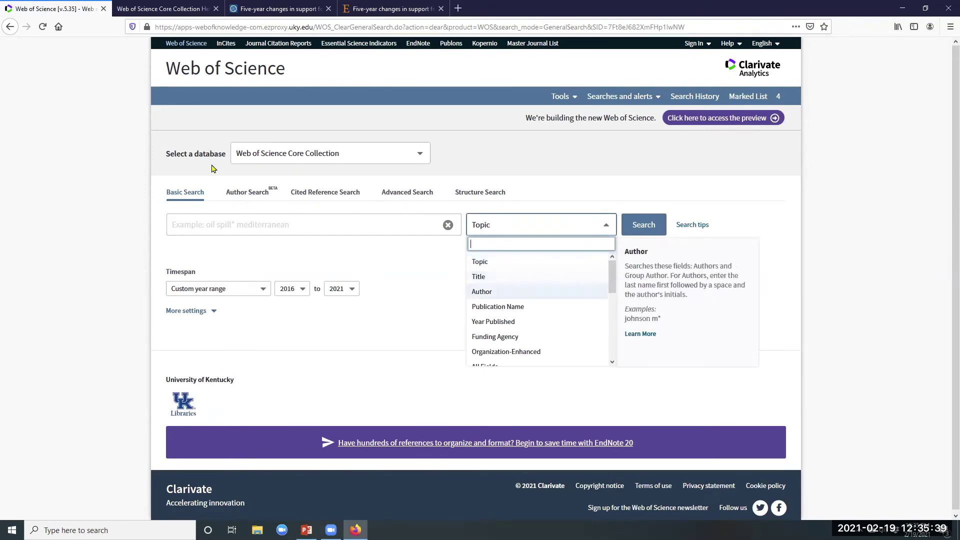
Run an Author Search on the author's last name and wildcarded first initial
click(252, 194)
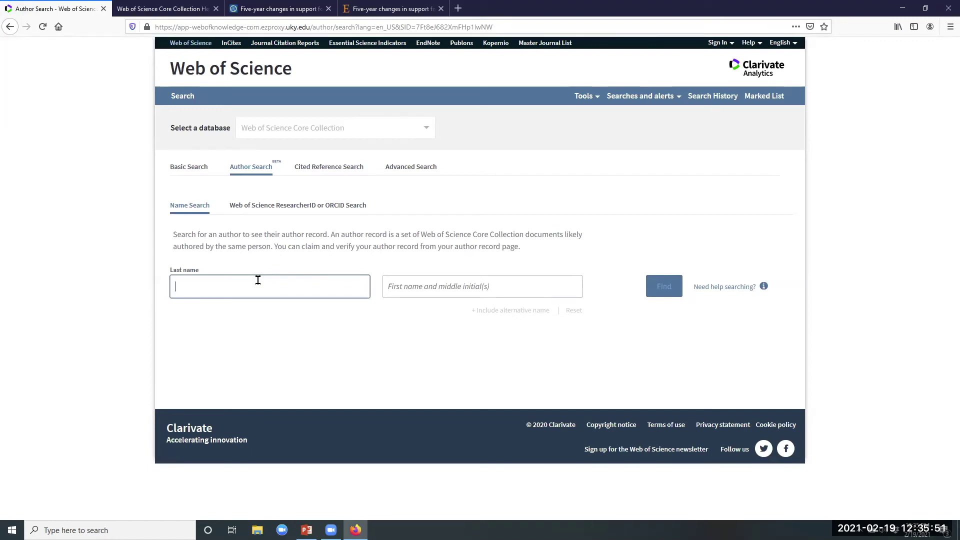
text(Reed)
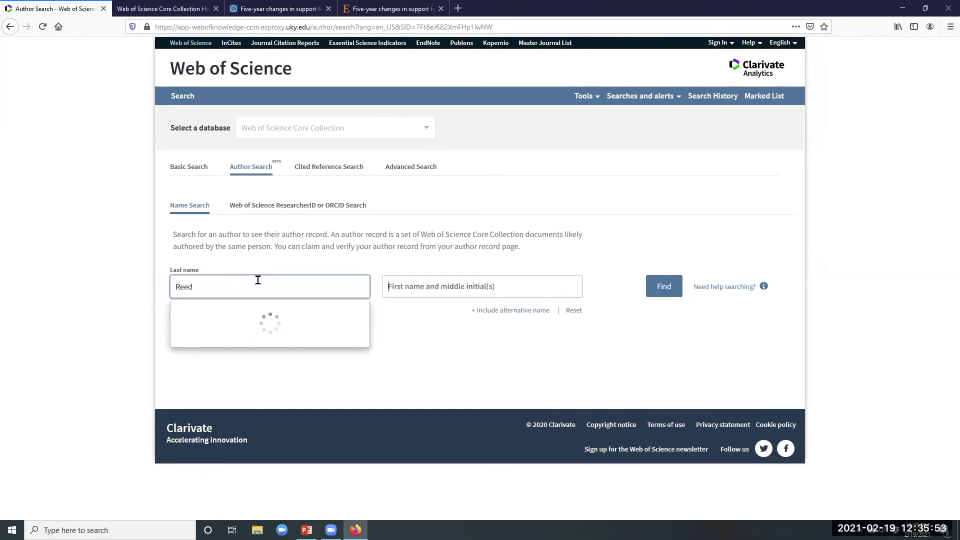
key(Tab)
text(D)
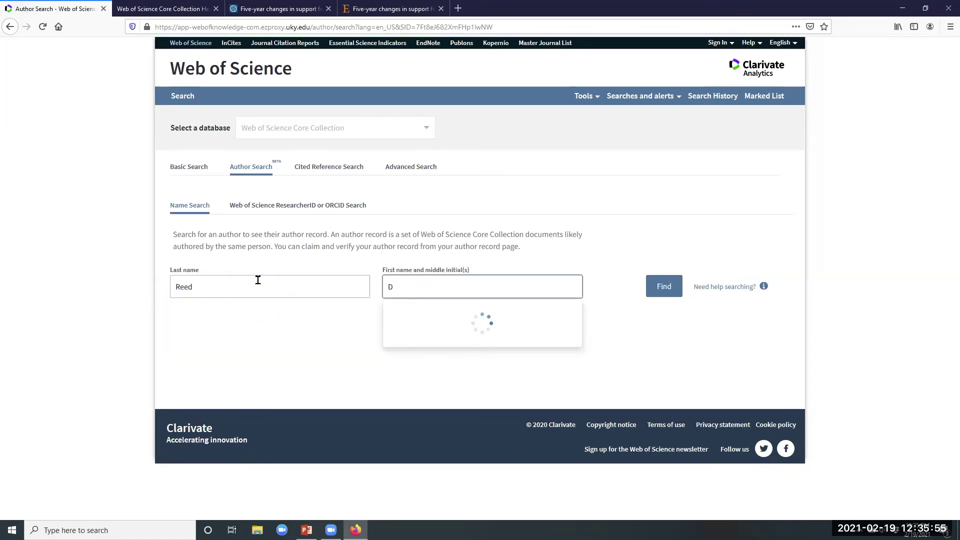
text(*)
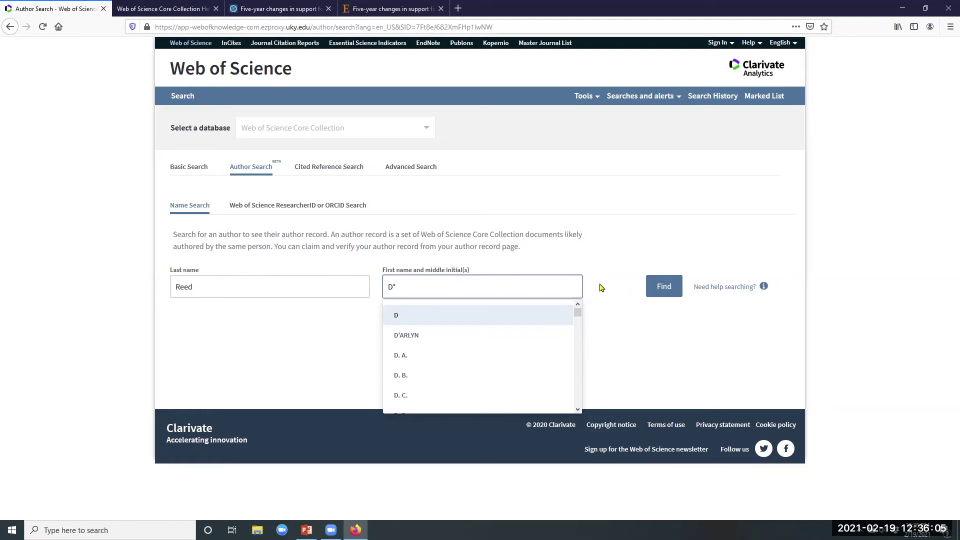
click(657, 289)
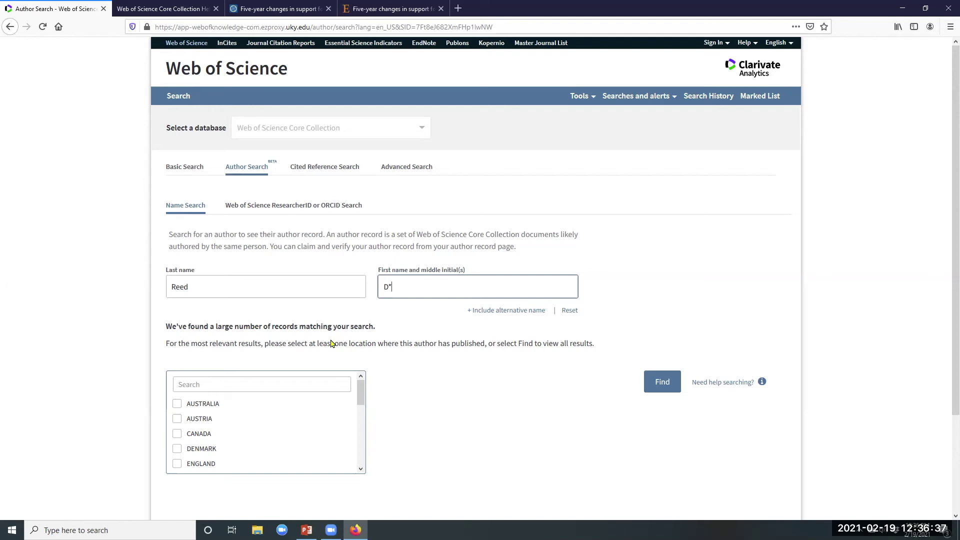
Restrict the author search to USA and University of Kentucky, returning 2 author records
scroll(280, 440, down, 10)
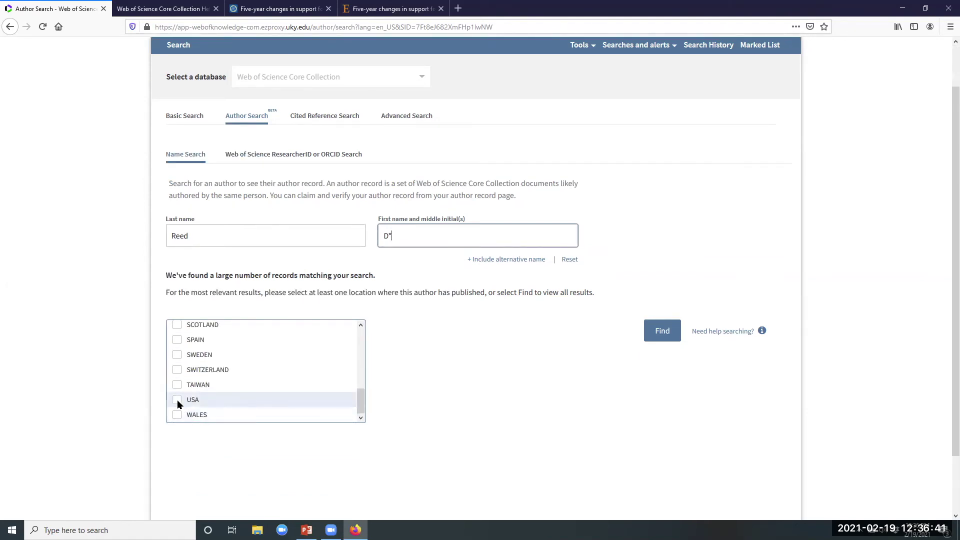
click(177, 400)
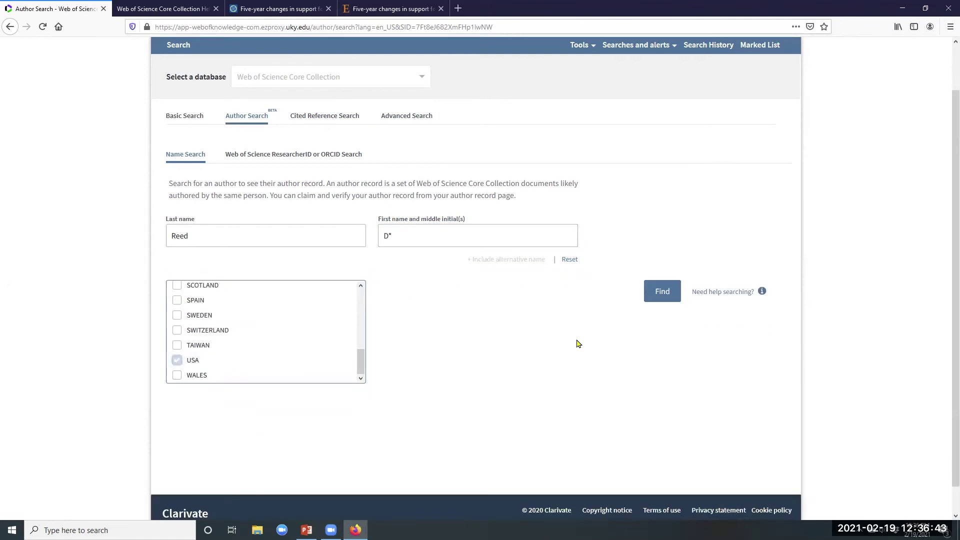
scroll(455, 321, down, 15)
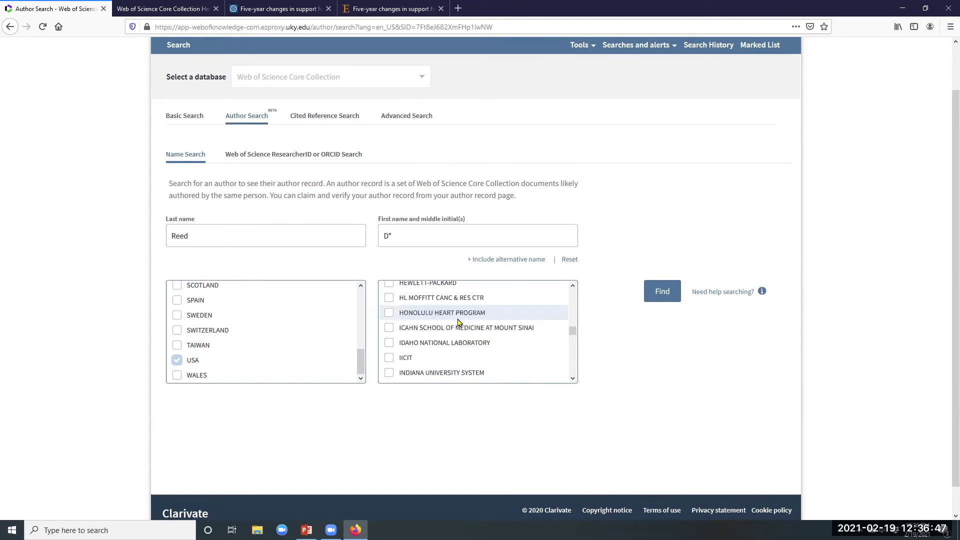
scroll(459, 322, down, 6)
scroll(461, 327, down, 10)
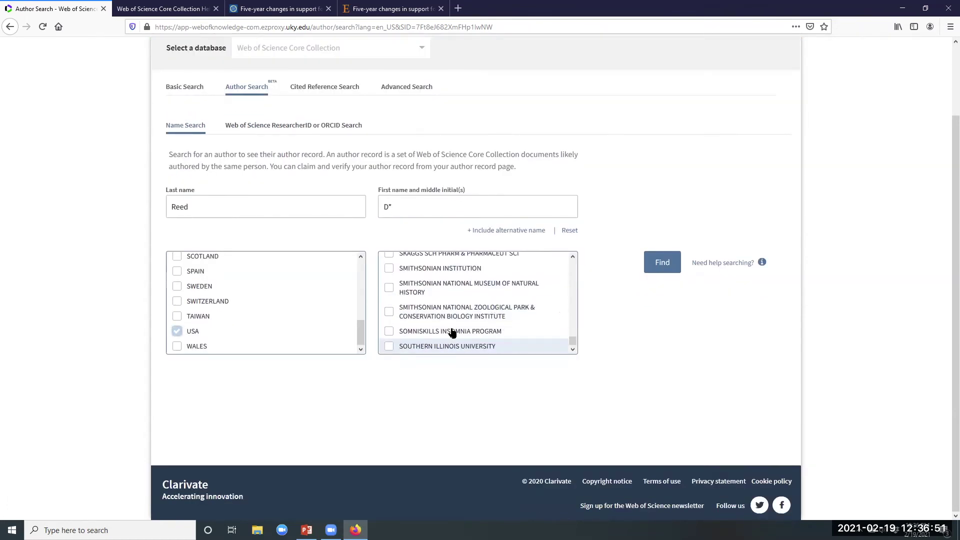
scroll(452, 325, down, 8)
scroll(452, 324, down, 10)
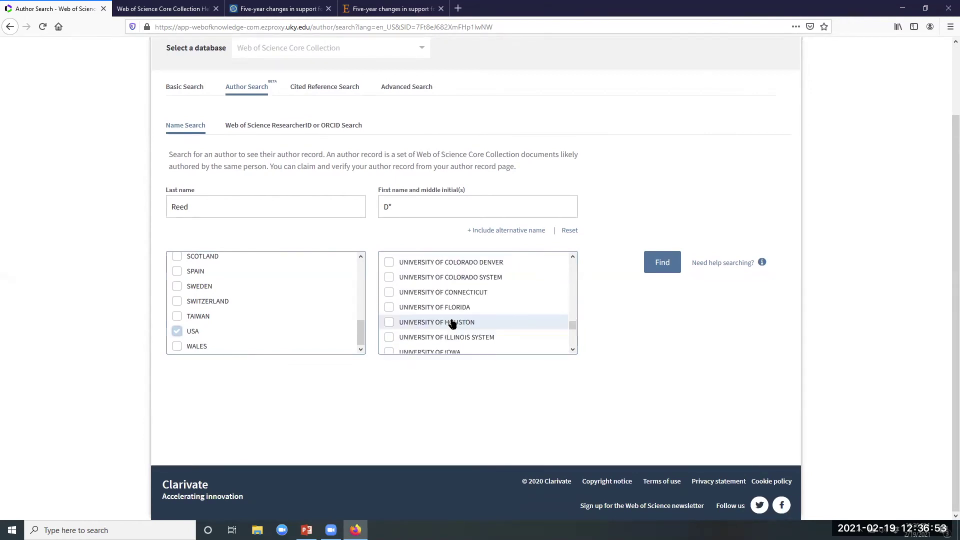
scroll(453, 324, up, 5)
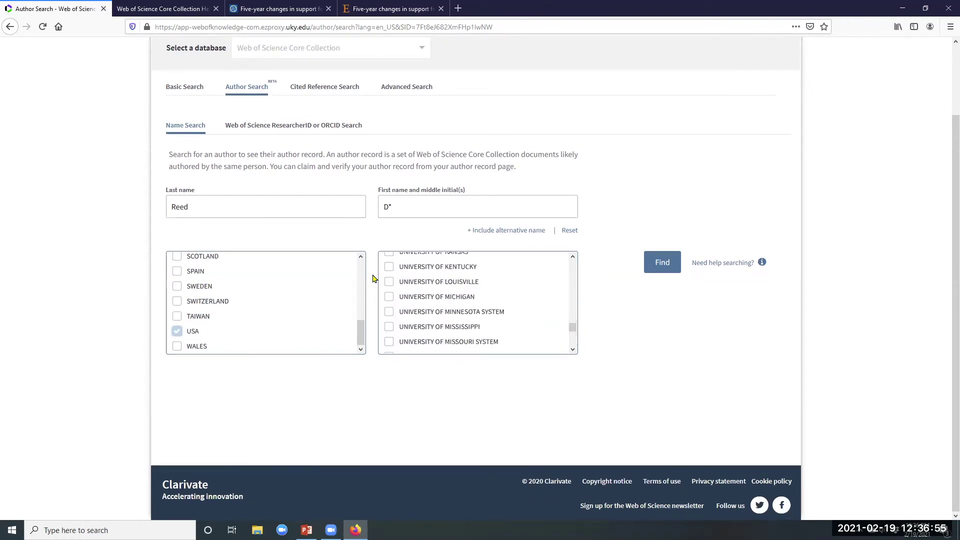
click(663, 262)
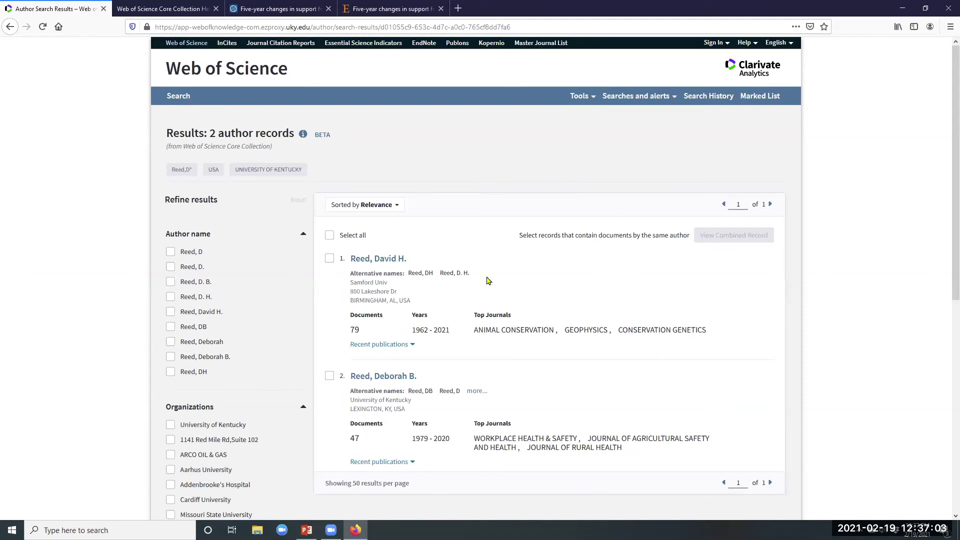
Open the second author's record, showing 47 publications, H-index 12 and 522 citations
scroll(375, 160, down, 2)
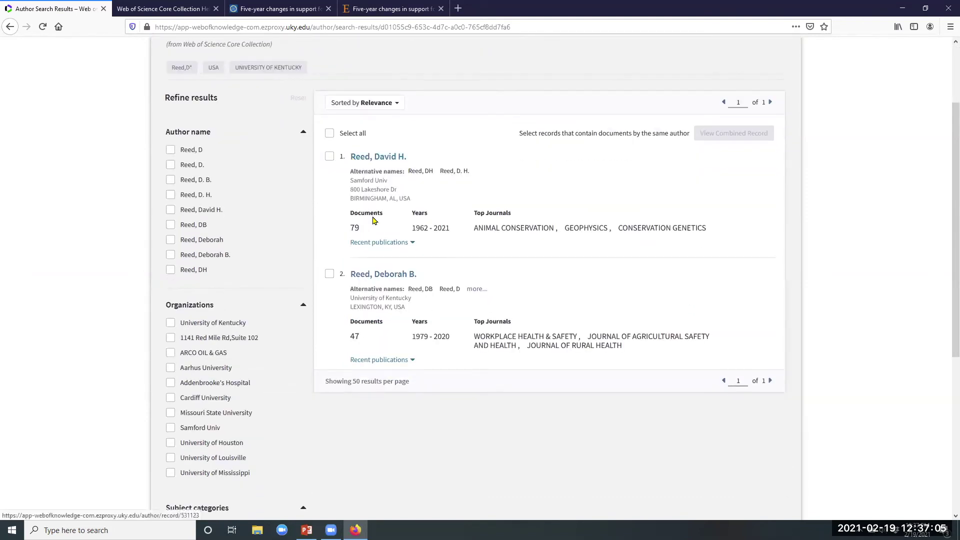
click(394, 275)
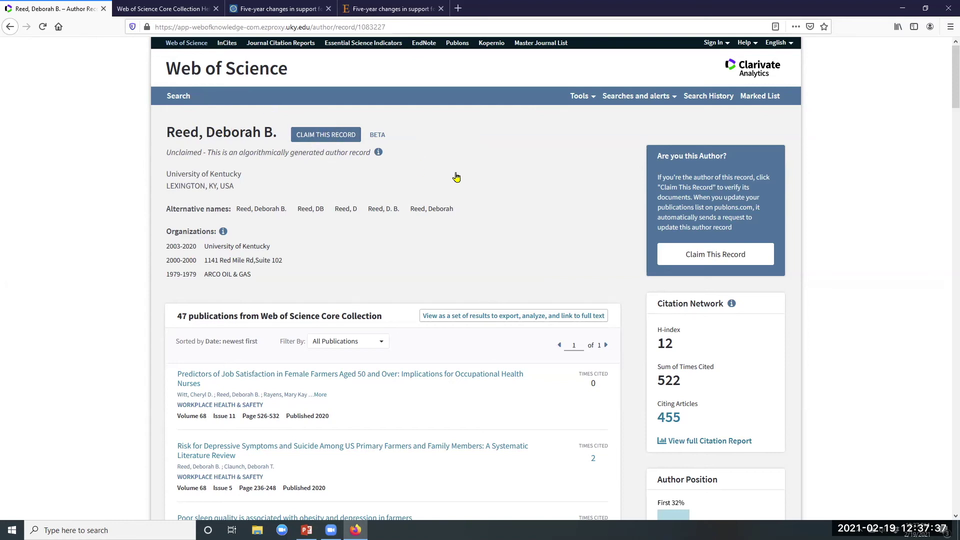
scroll(547, 192, down, 3)
scroll(548, 192, up, 2)
scroll(548, 192, up, 1)
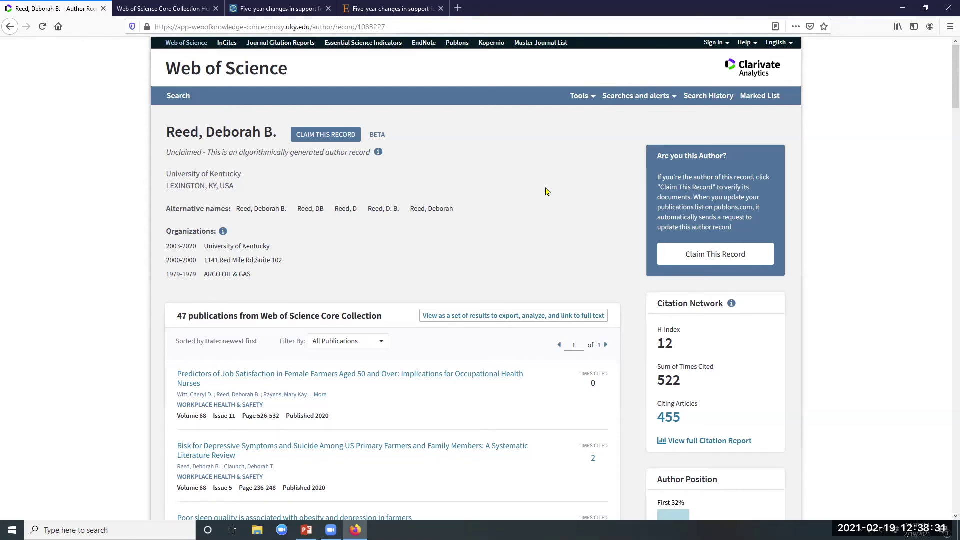
Open the author's full citation report: 11 publications, h-index 4, 36 total citations
scroll(550, 175, down, 2)
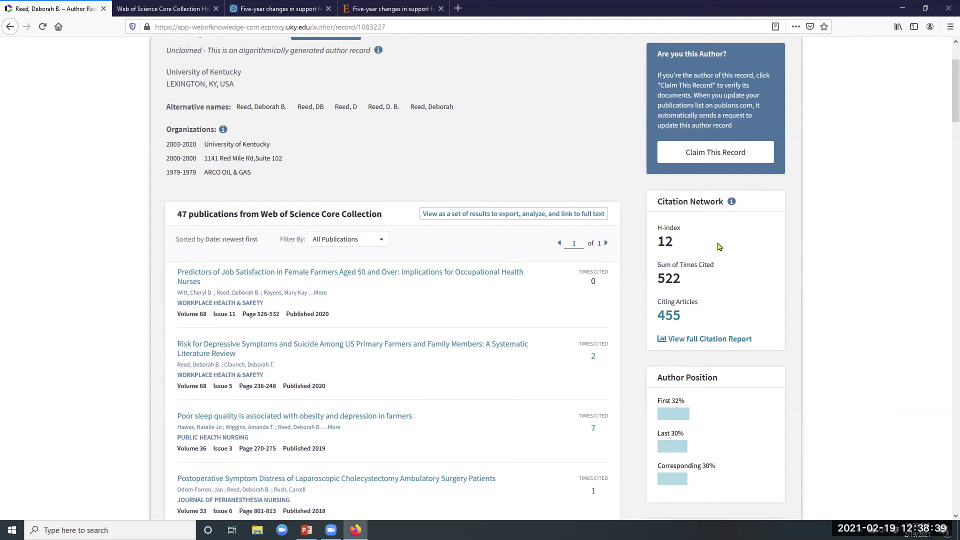
scroll(720, 245, down, 1)
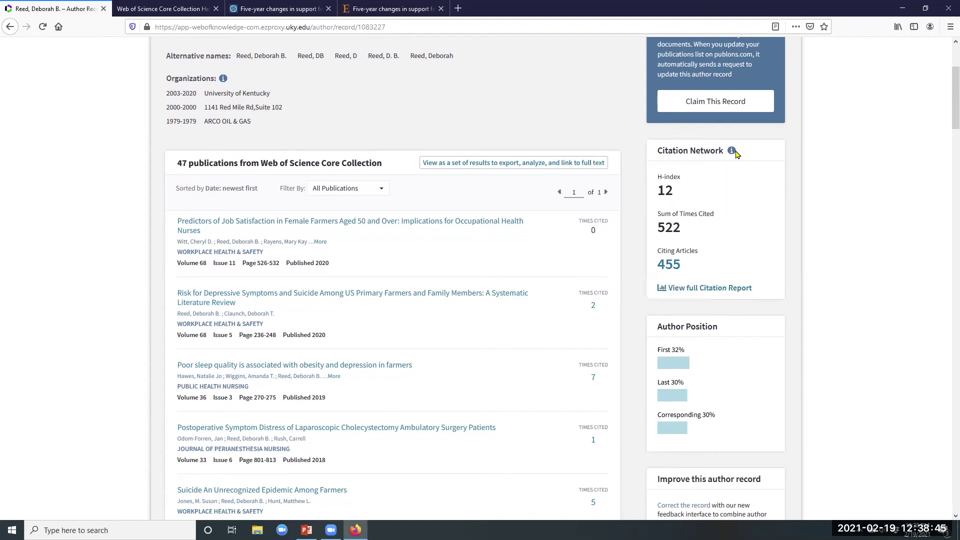
mouse_move(736, 155)
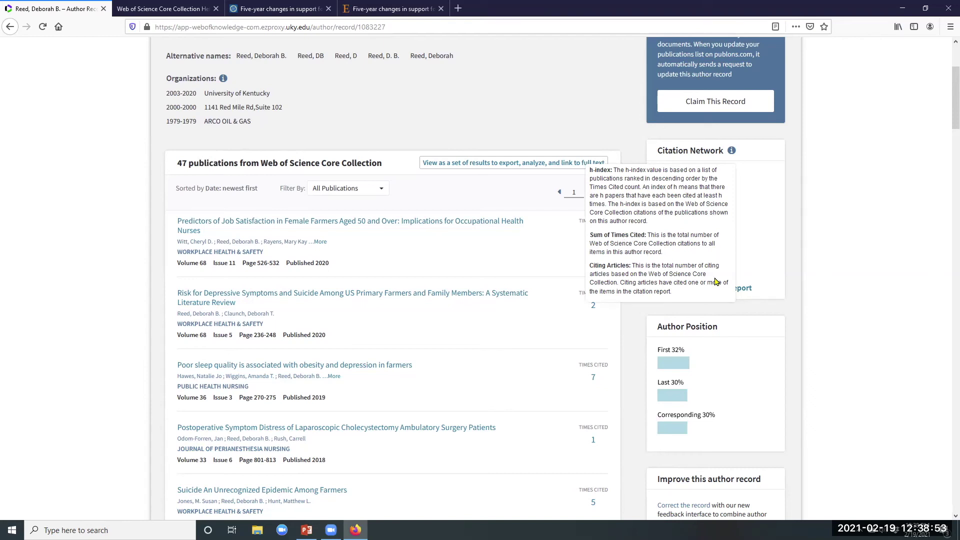
scroll(700, 257, down, 2)
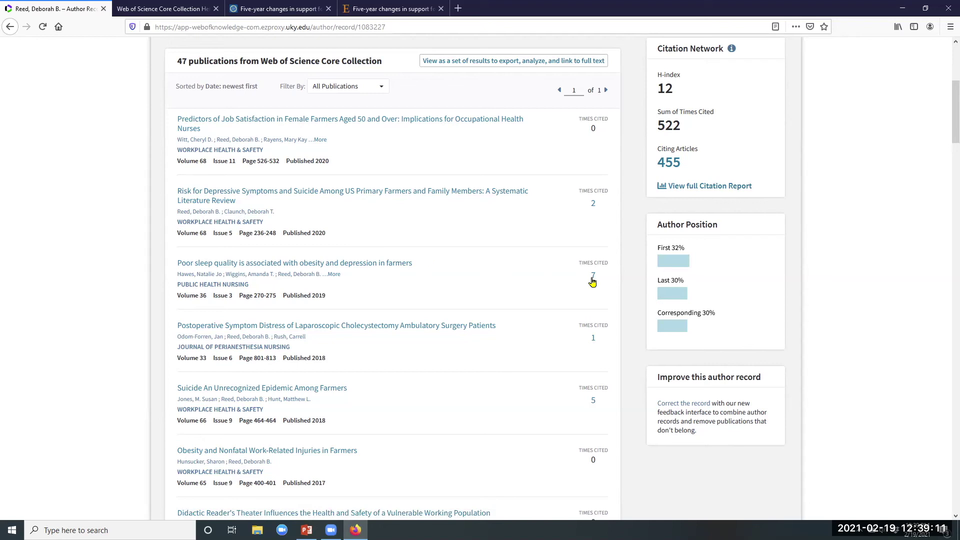
scroll(532, 246, up, 1)
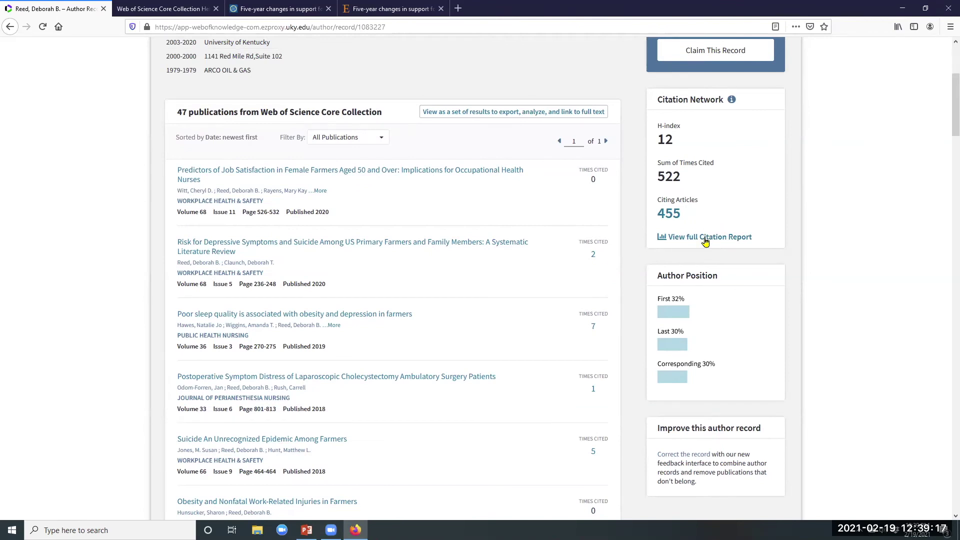
click(705, 239)
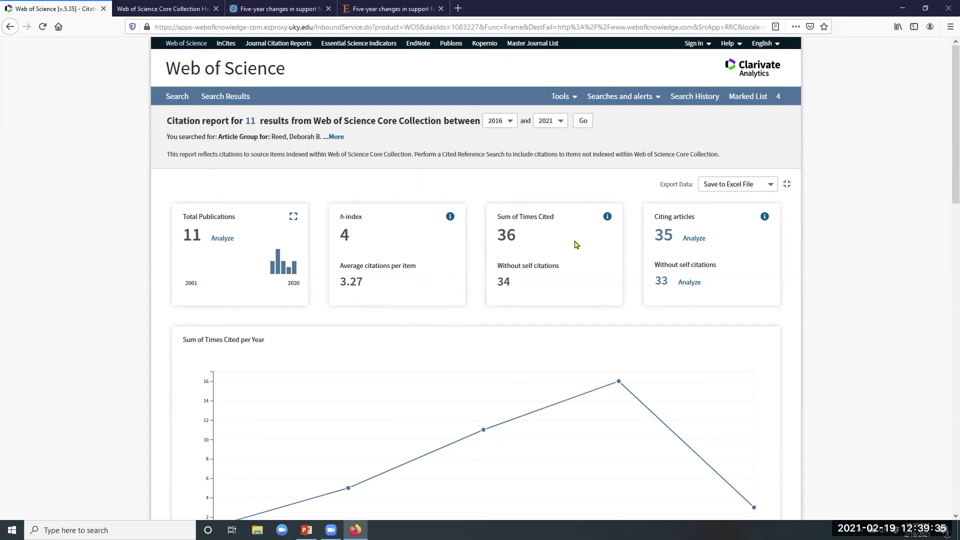
Try exporting the citation report data to a text file, then cancel the export
scroll(642, 328, down, 5)
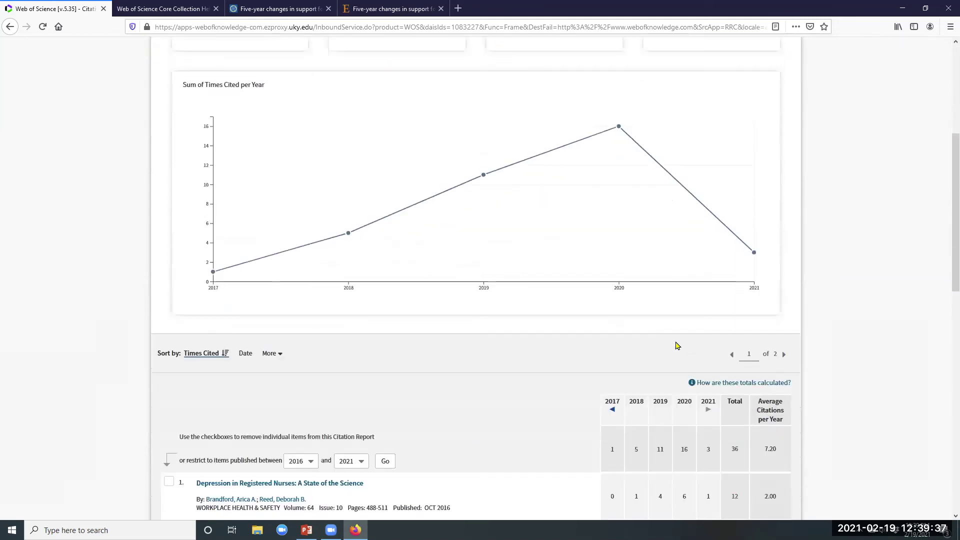
scroll(608, 356, down, 4)
scroll(675, 266, down, 2)
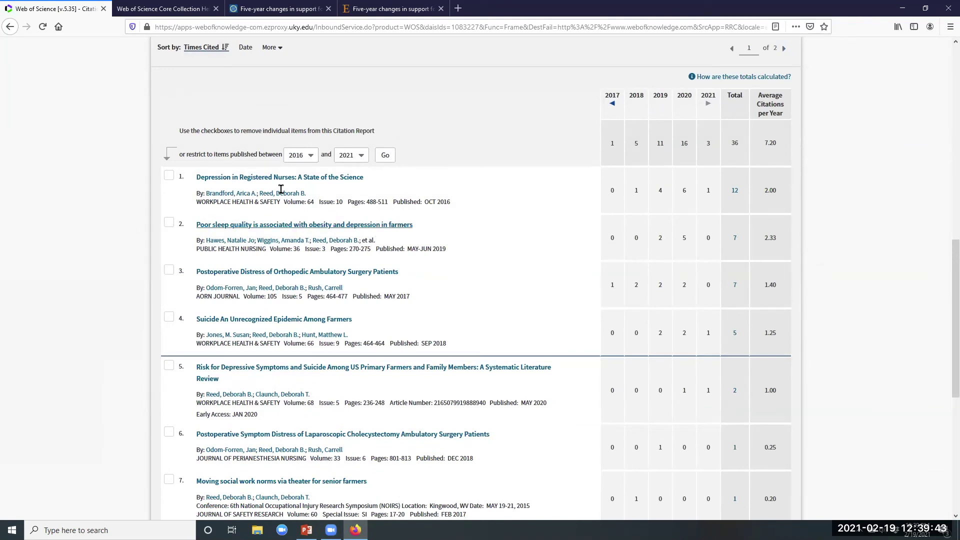
scroll(315, 220, up, 10)
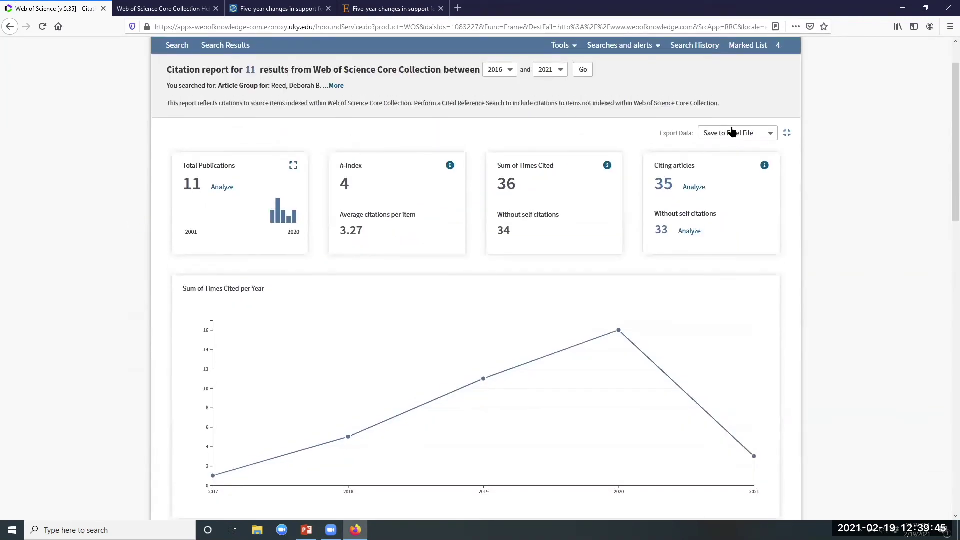
click(733, 133)
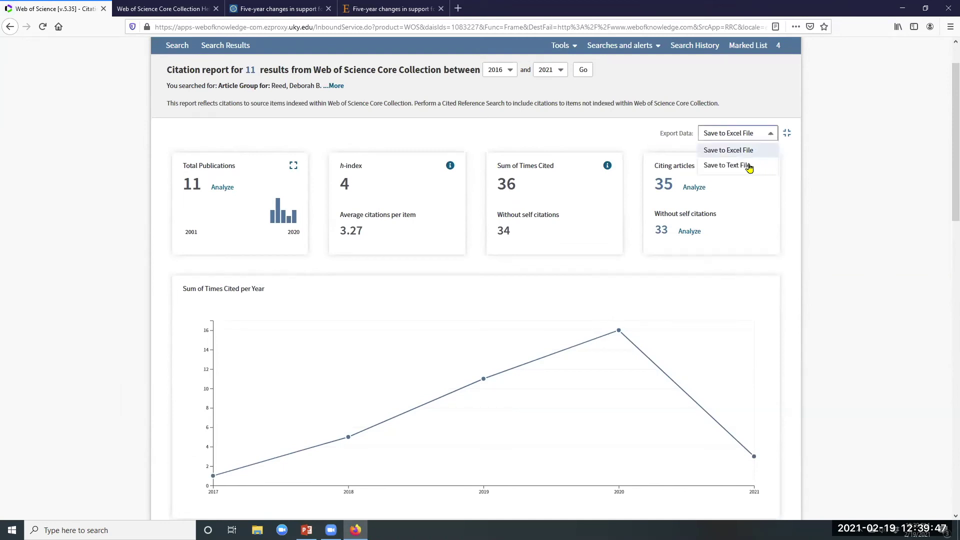
click(765, 200)
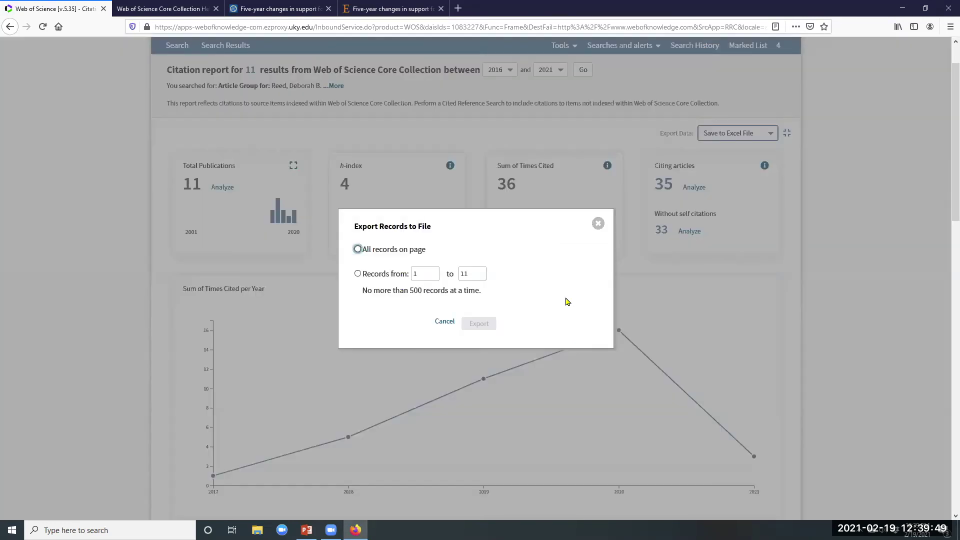
click(598, 225)
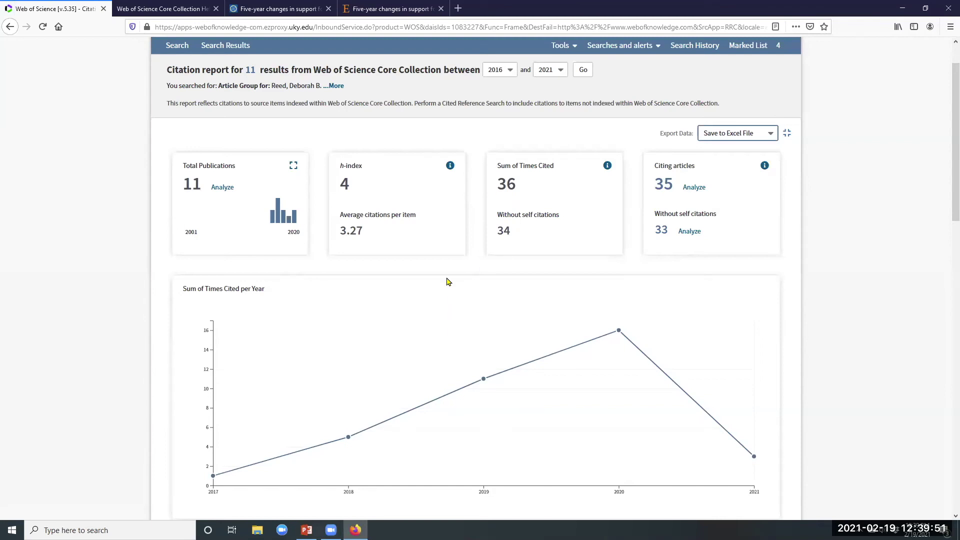
Open the full record of 'Depression in Registered Nurses: A State of the Science'
scroll(614, 305, down, 3)
scroll(615, 304, down, 1)
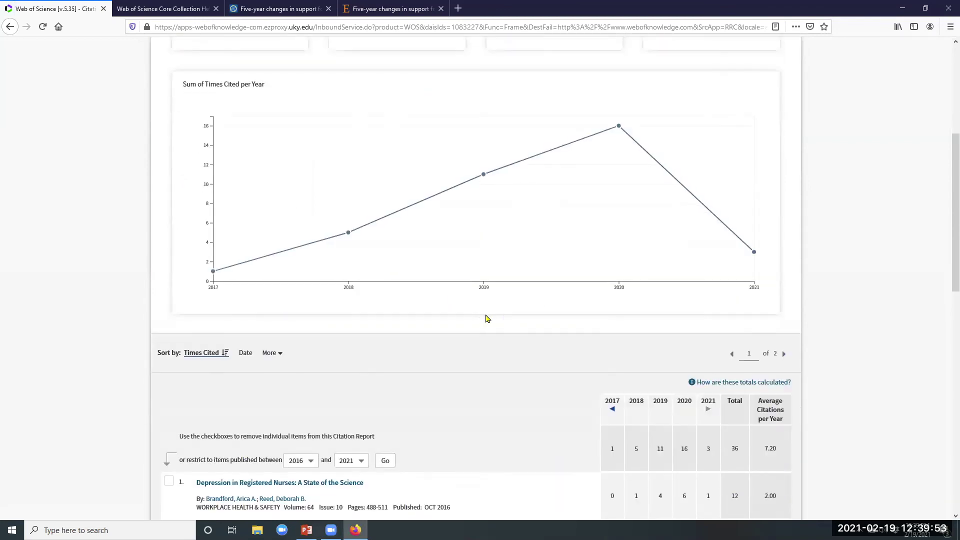
scroll(489, 318, down, 3)
scroll(335, 300, down, 2)
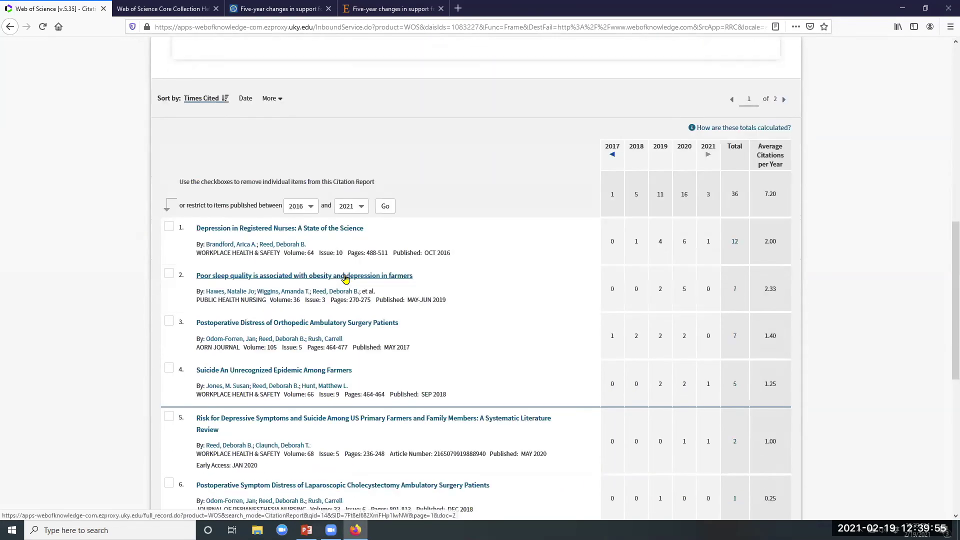
click(306, 228)
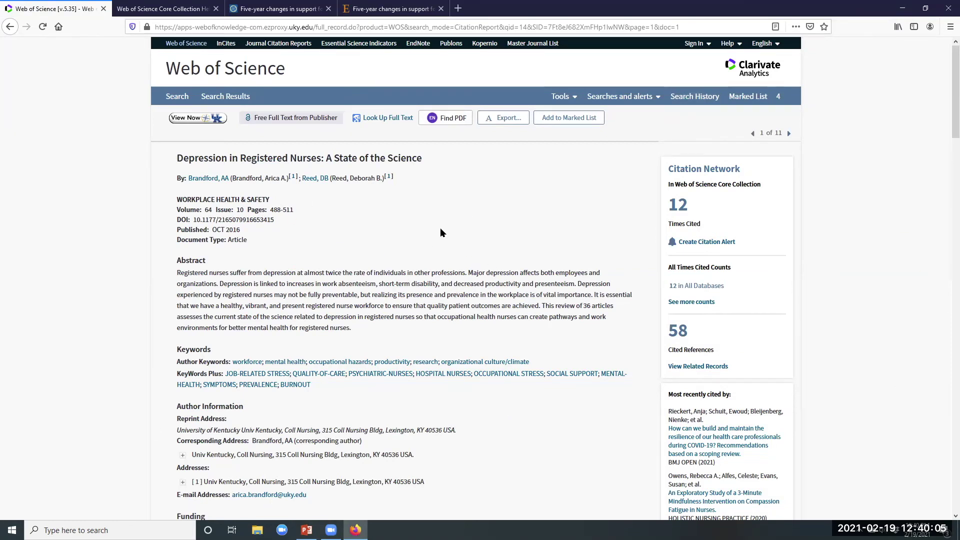
Look over the article's full record, then go back to the Basic Search page
scroll(489, 306, down, 3)
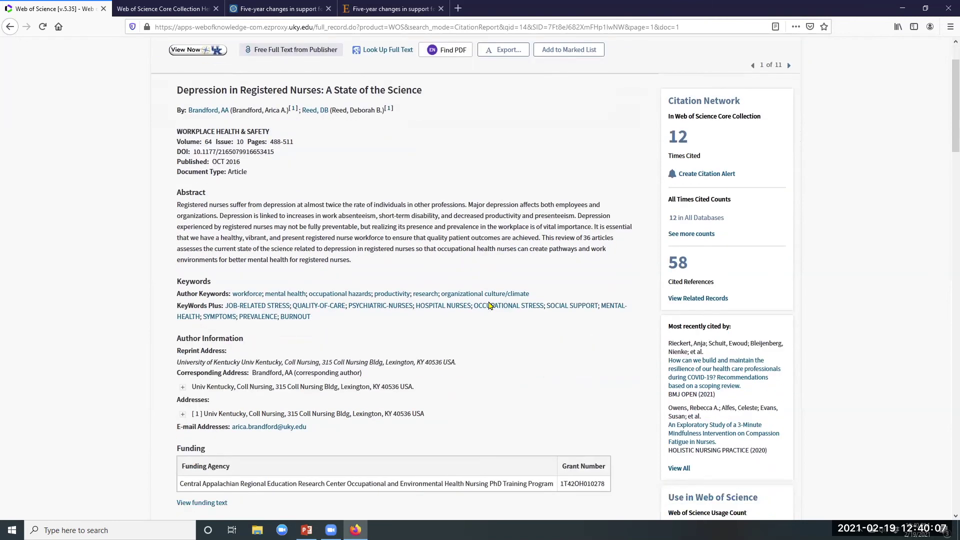
scroll(490, 311, down, 1)
scroll(489, 310, down, 1)
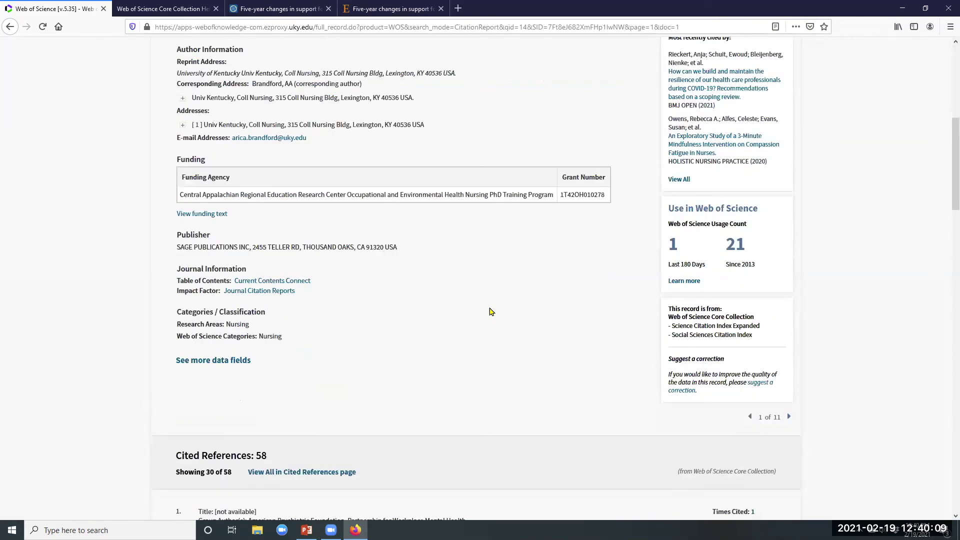
scroll(488, 307, up, 3)
scroll(380, 239, up, 5)
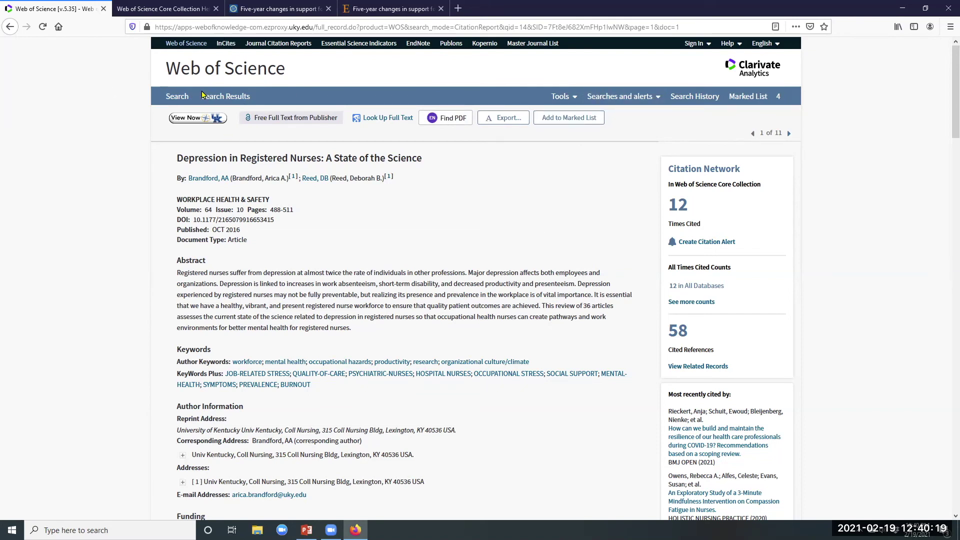
click(178, 96)
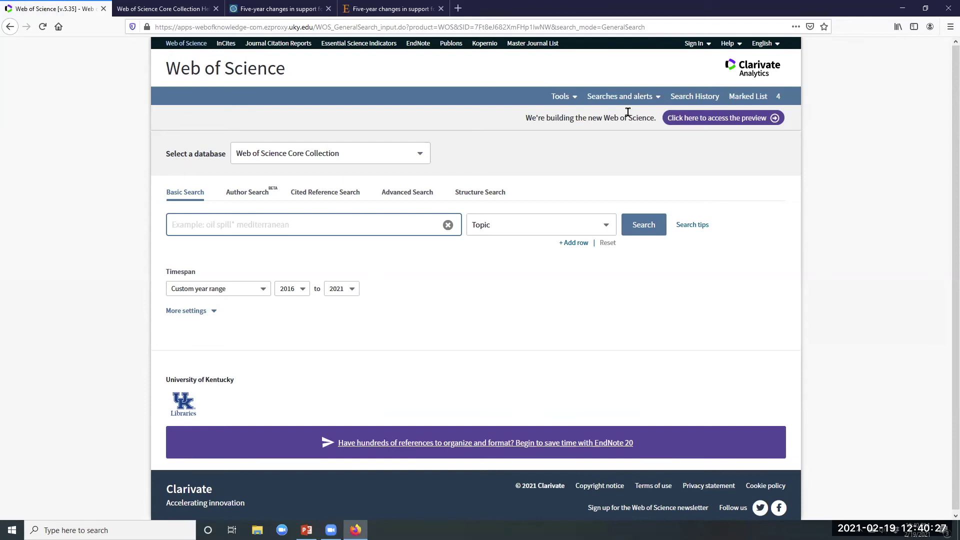
click(688, 100)
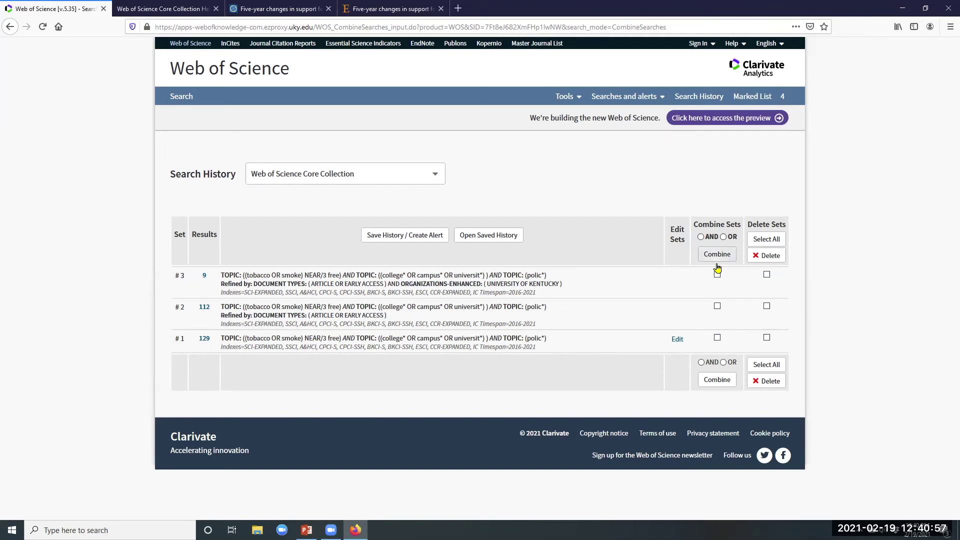
click(717, 305)
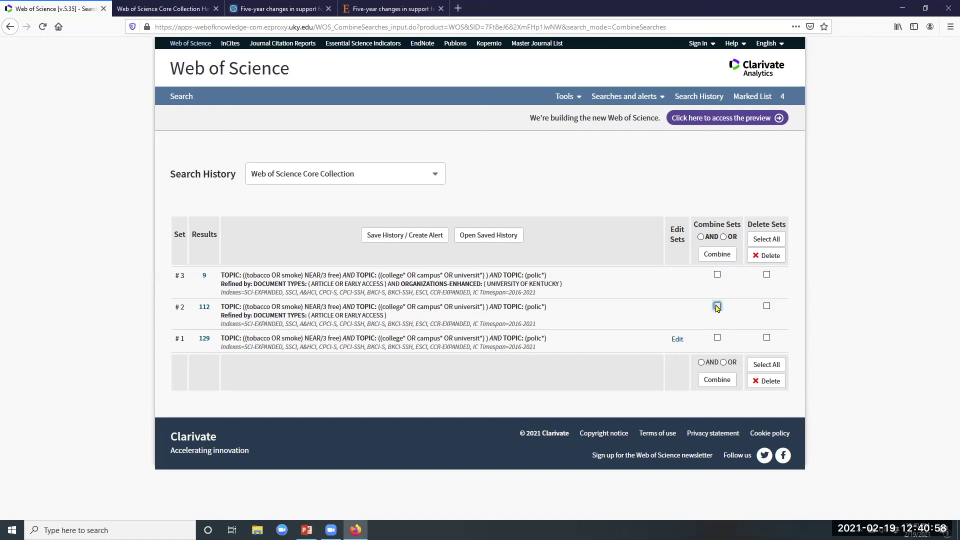
click(718, 275)
click(717, 304)
click(717, 306)
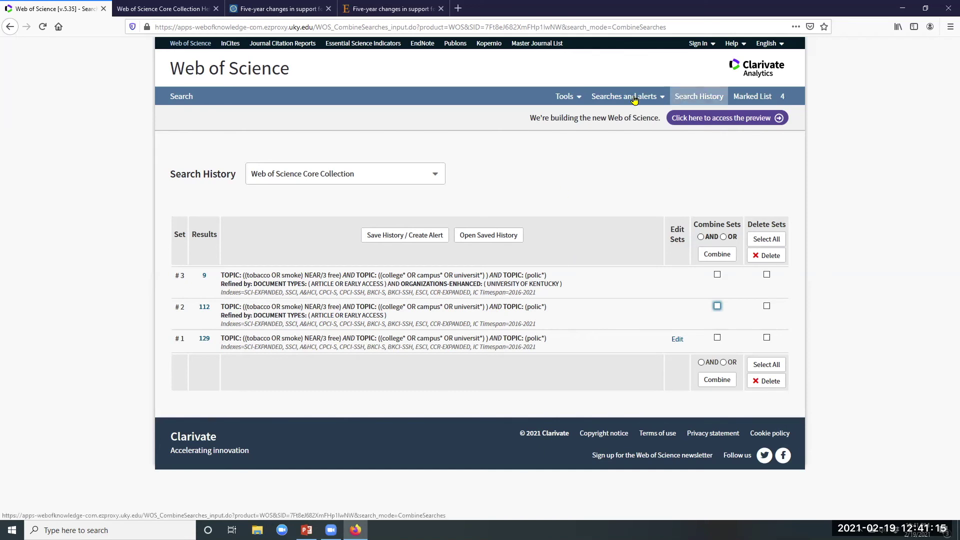
click(618, 99)
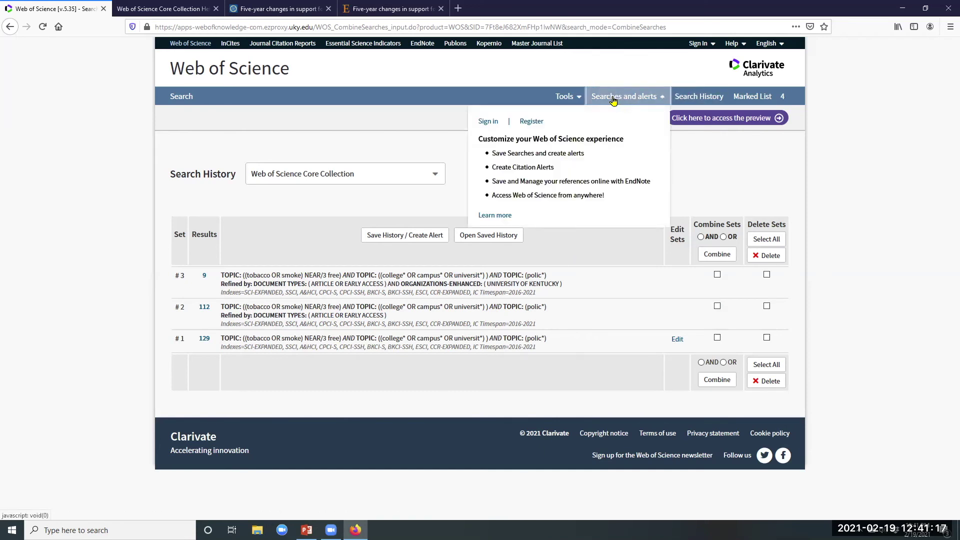
click(616, 99)
click(615, 99)
click(546, 148)
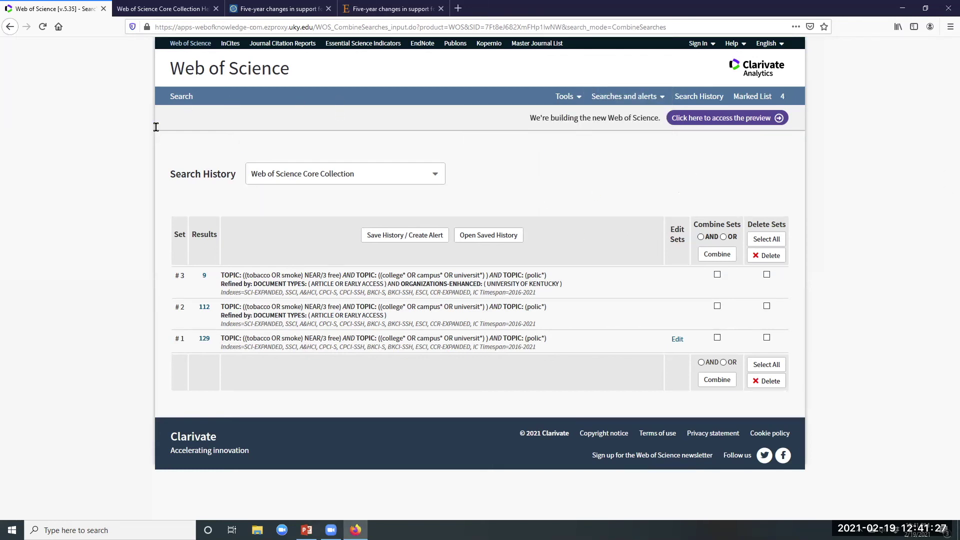
click(182, 98)
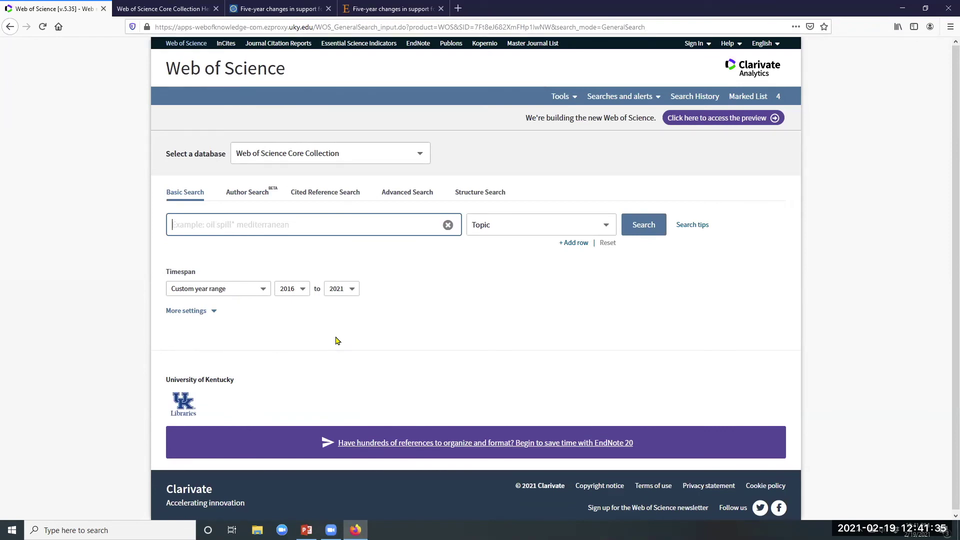
Switch to the new Web of Science preview and set up three search rows
click(708, 119)
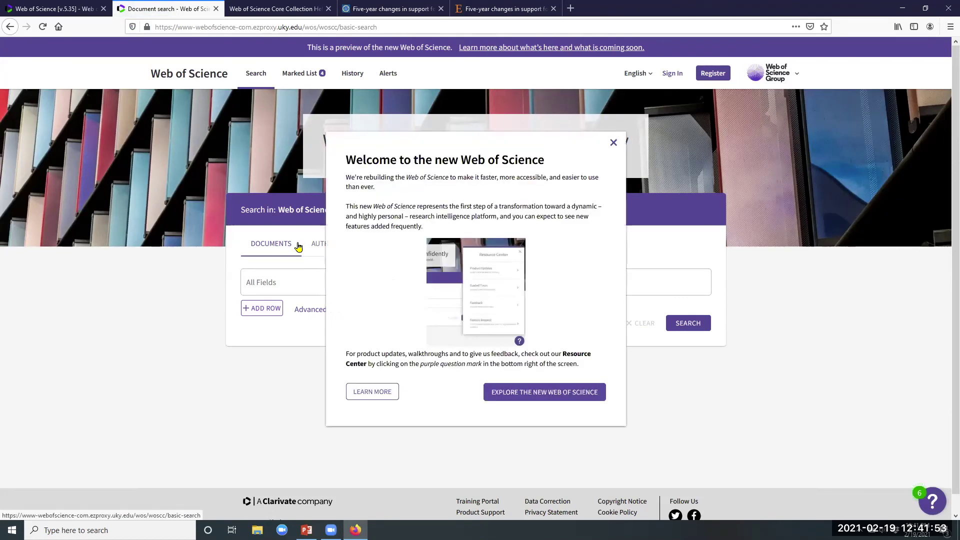
click(613, 141)
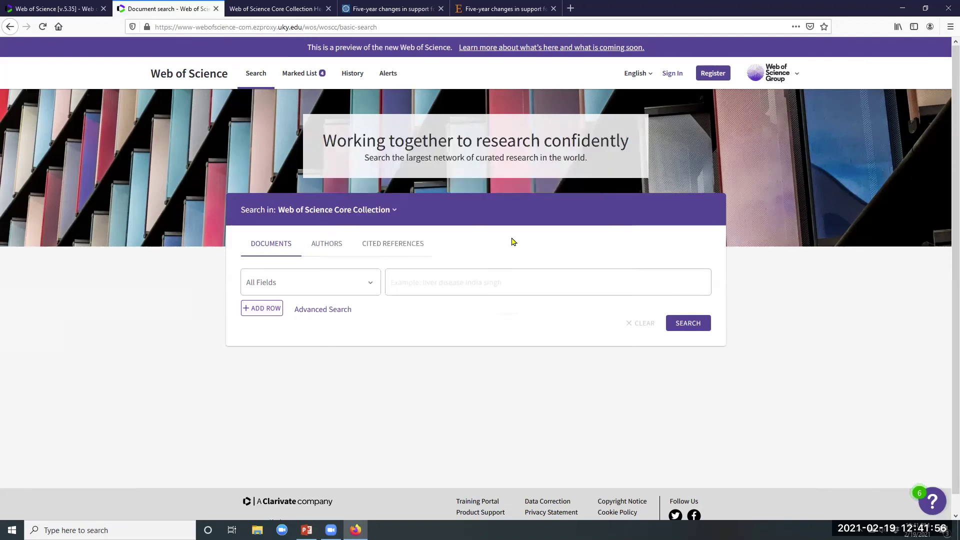
click(449, 276)
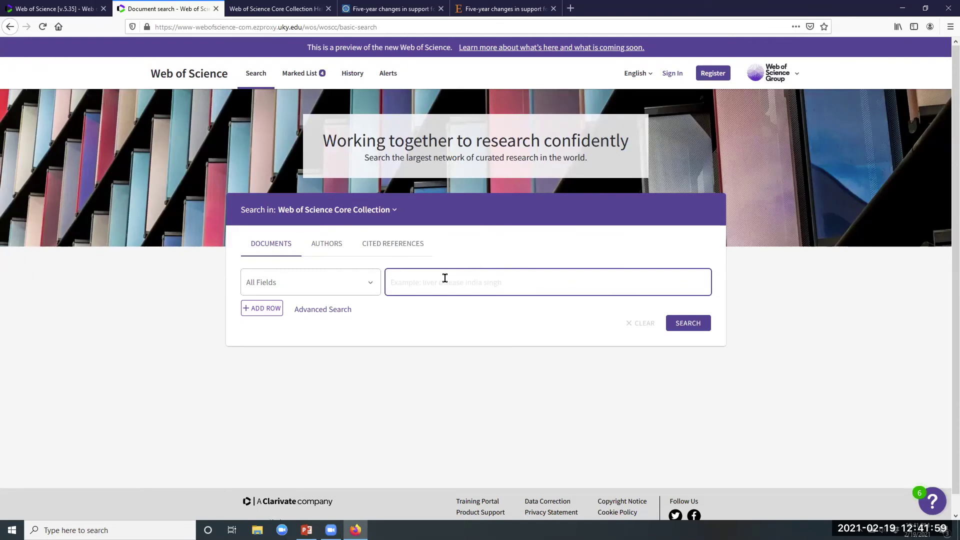
click(256, 309)
click(257, 338)
Enter (tobacco OR smoke) NEAR/3, (college* OR campus* OR universit*) and a policy term in the rows
click(424, 284)
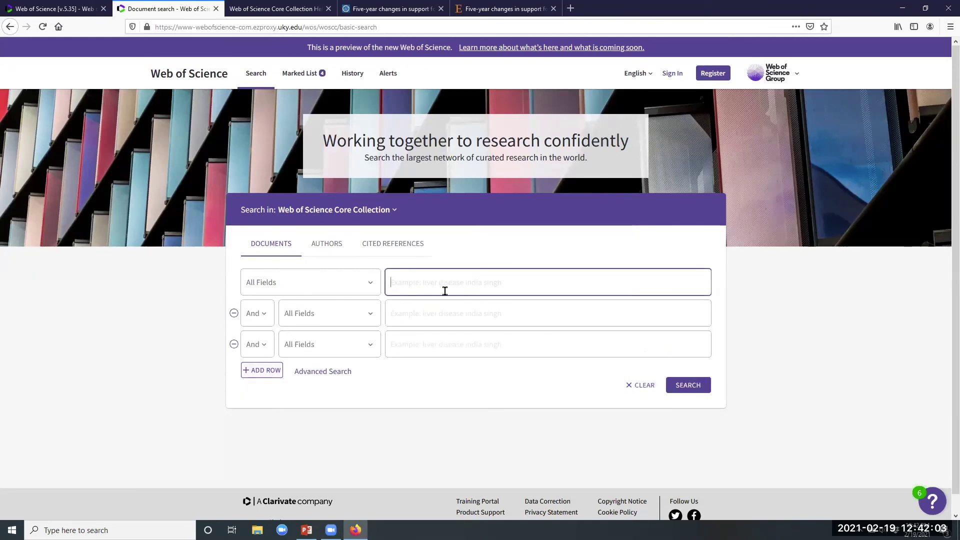
text(to)
key(BackSpace)
key(BackSpace)
text((tobacco)
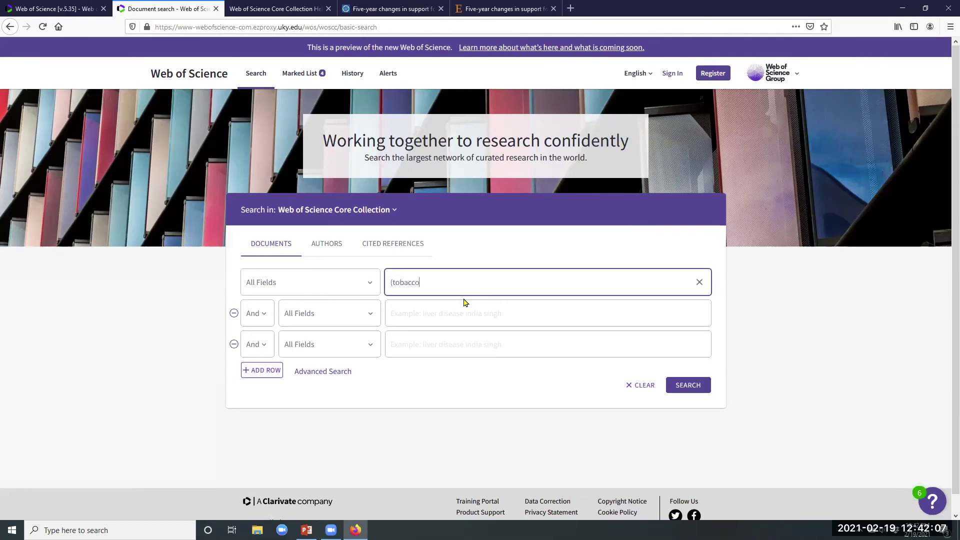
text( OR smoke) NEA)
key(Tab)
key(Tab)
key(Tab)
key(Tab)
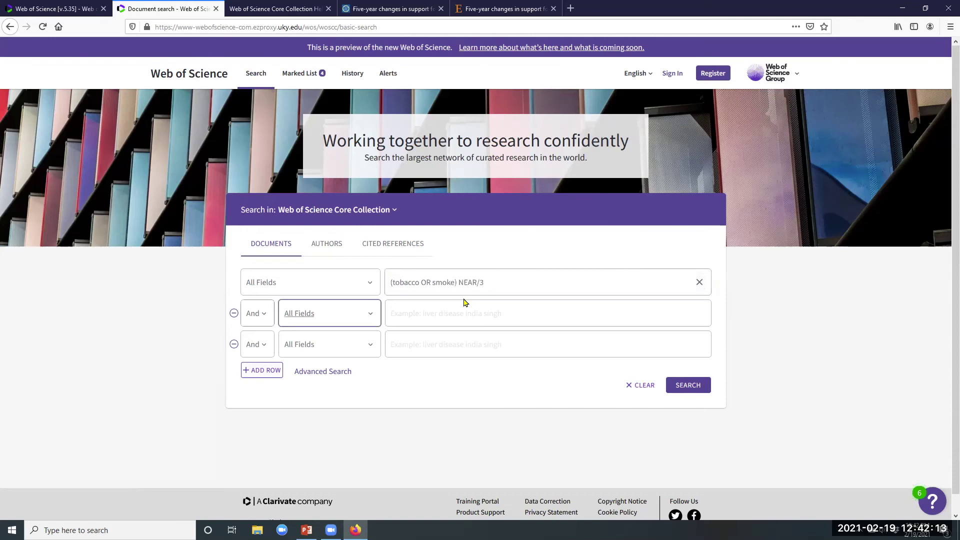
text((college OR campu)
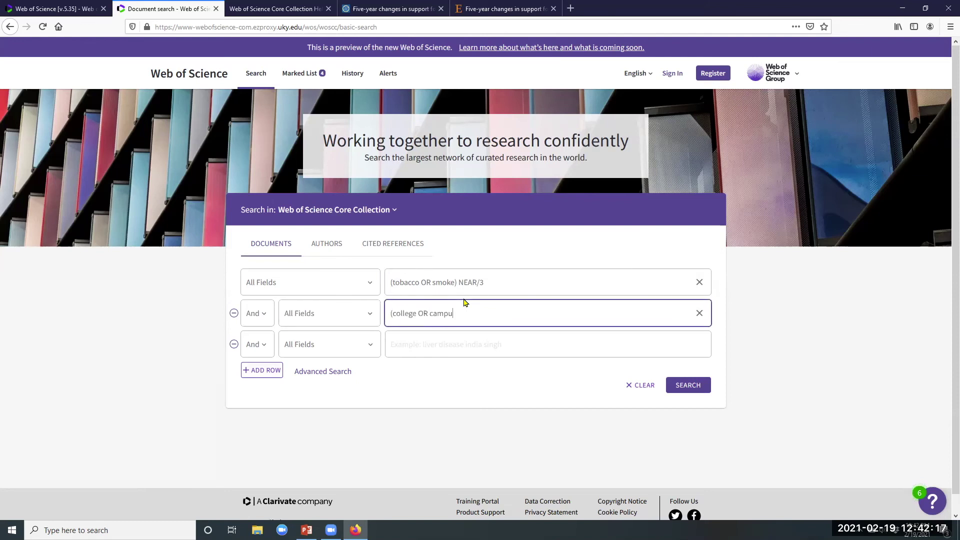
text(s OR universit*)
click(457, 313)
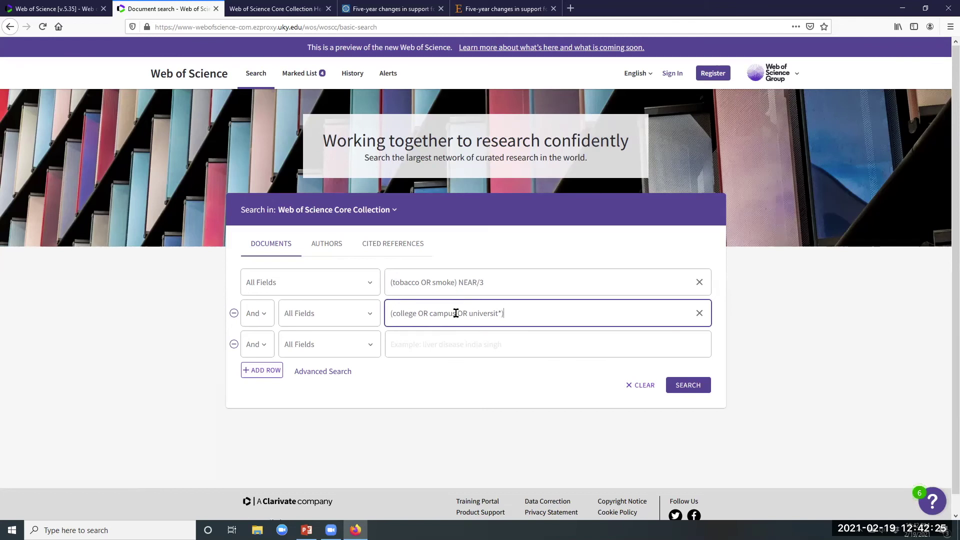
text(*)
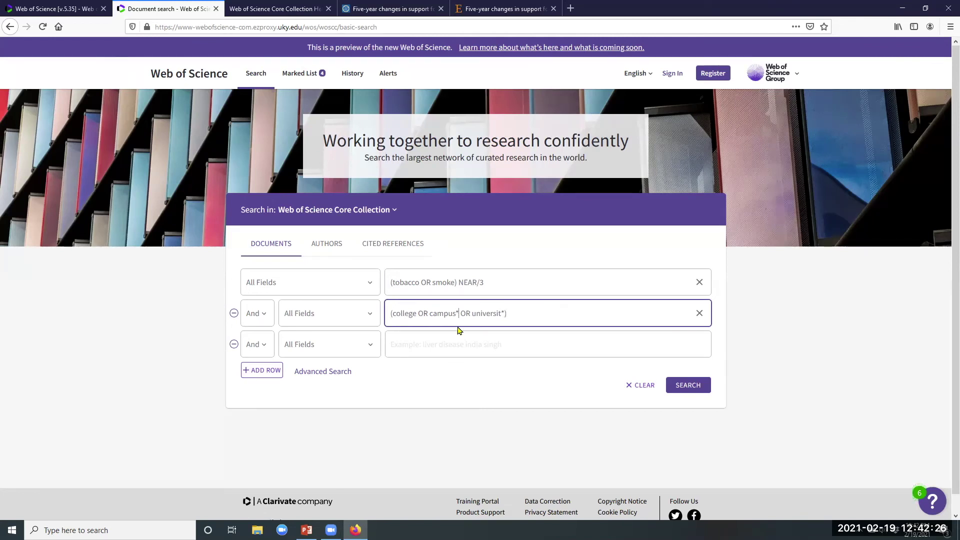
click(415, 313)
text(*)
click(422, 345)
text(p)
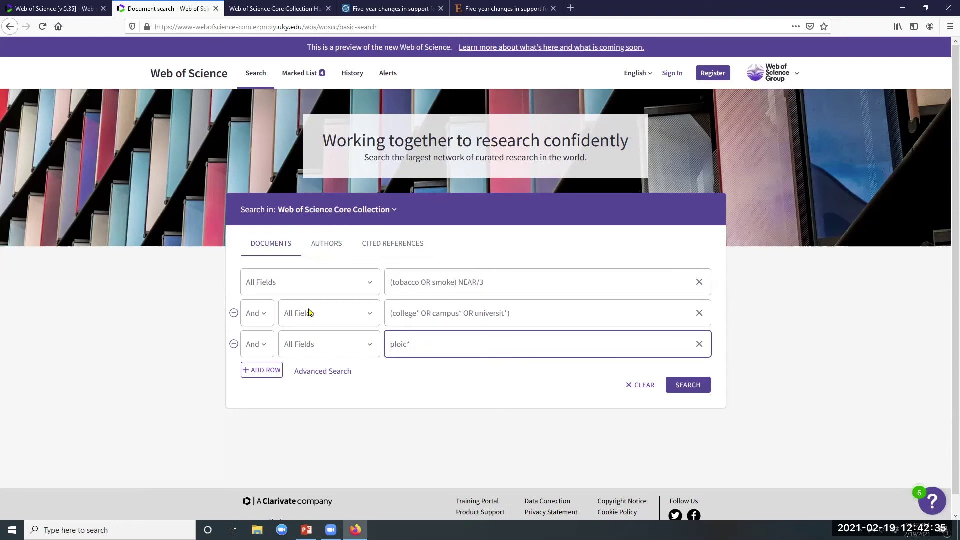
Run the search, add 'free' to row one, and clear the form after the unsupported-NEAR error
click(681, 382)
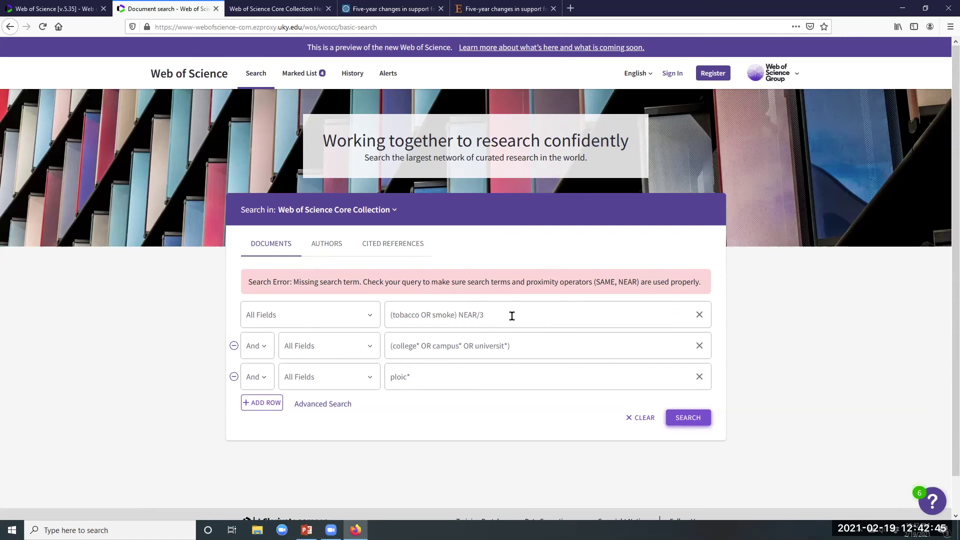
click(525, 304)
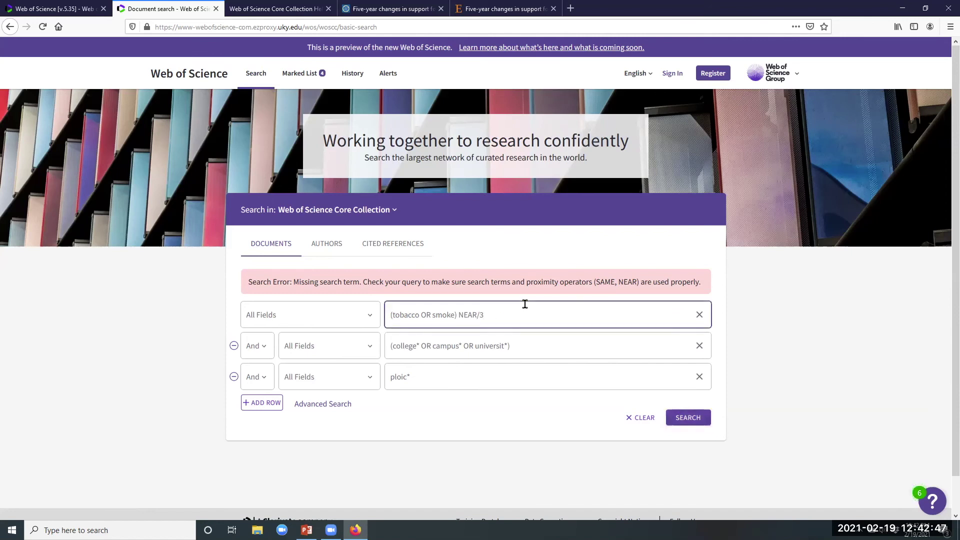
click(702, 418)
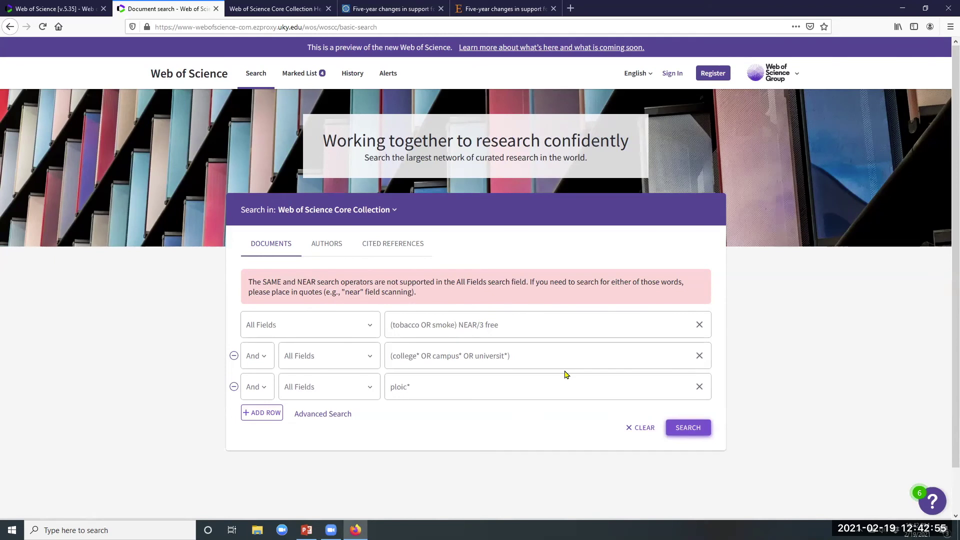
click(694, 427)
click(632, 428)
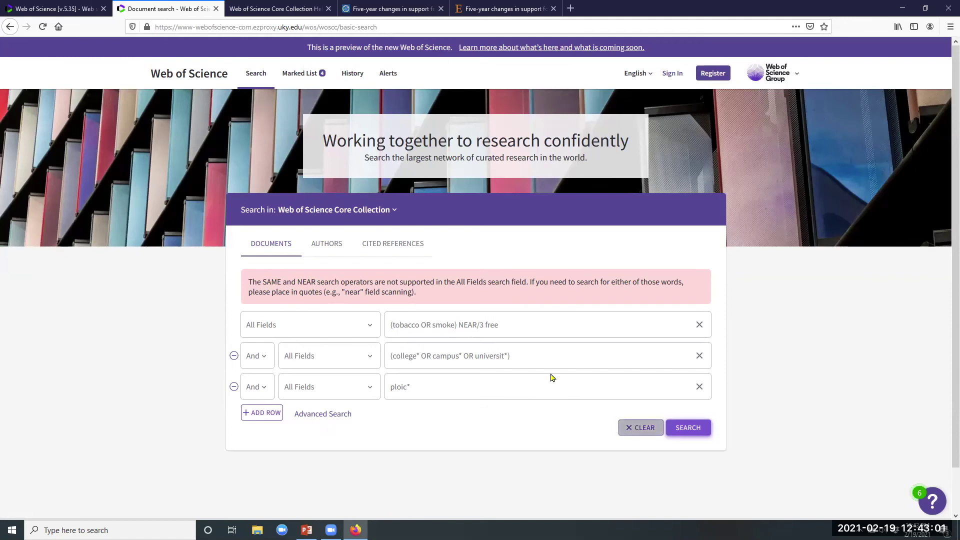
Start the query with 'cancer' in the first row and add a second row
click(479, 274)
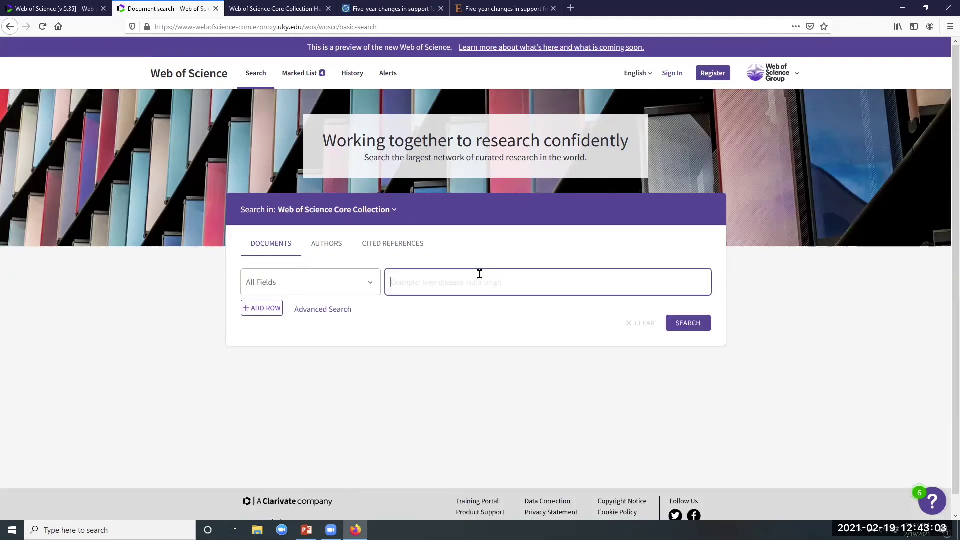
text(b)
key(BackSpace)
text(cancer)
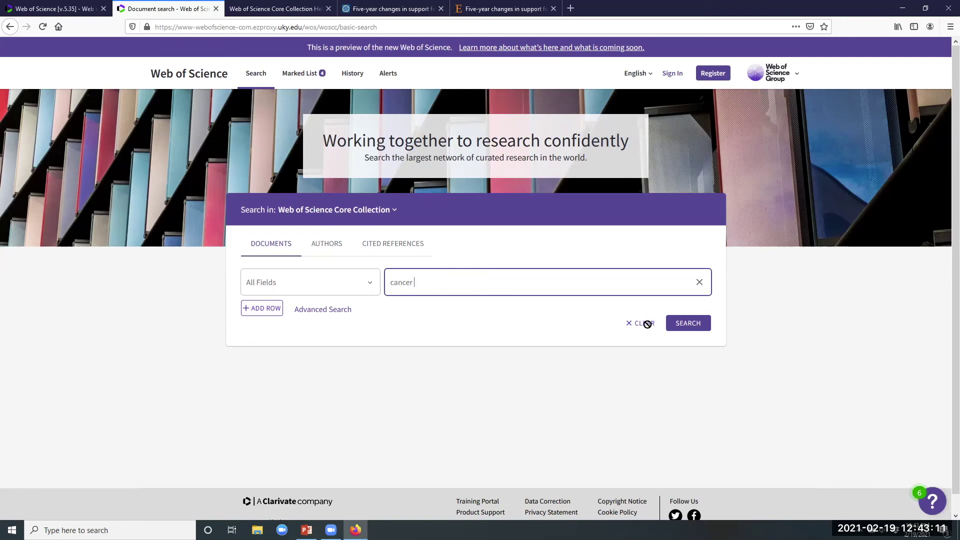
key(ctrl+a)
key(BackSpace)
click(449, 275)
text(canc)
key(Tab)
key(Tab)
key(Return)
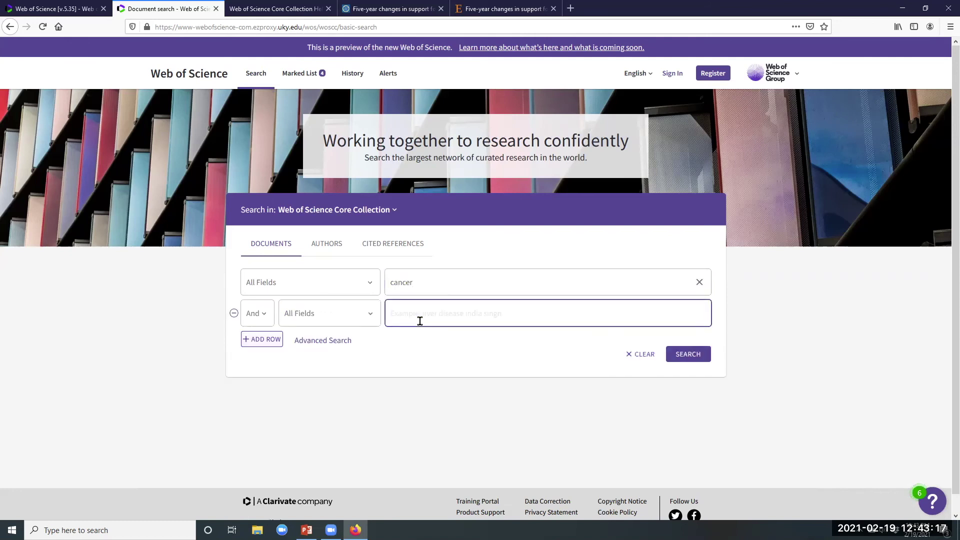
Make row one 'cancer OR neoplasm', put 'breast' in row two, and search
click(462, 287)
text(OR nep)
key(BackSpace)
text(oplasm)
click(486, 313)
text(breast)
click(689, 355)
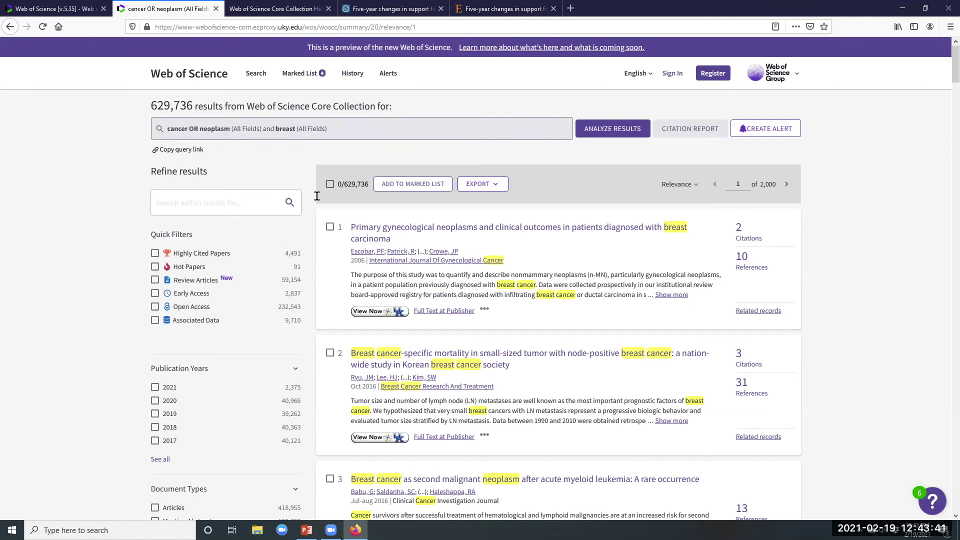
Review the query in the editor, close it unchanged, and scroll the 629,736 results
click(339, 136)
click(419, 190)
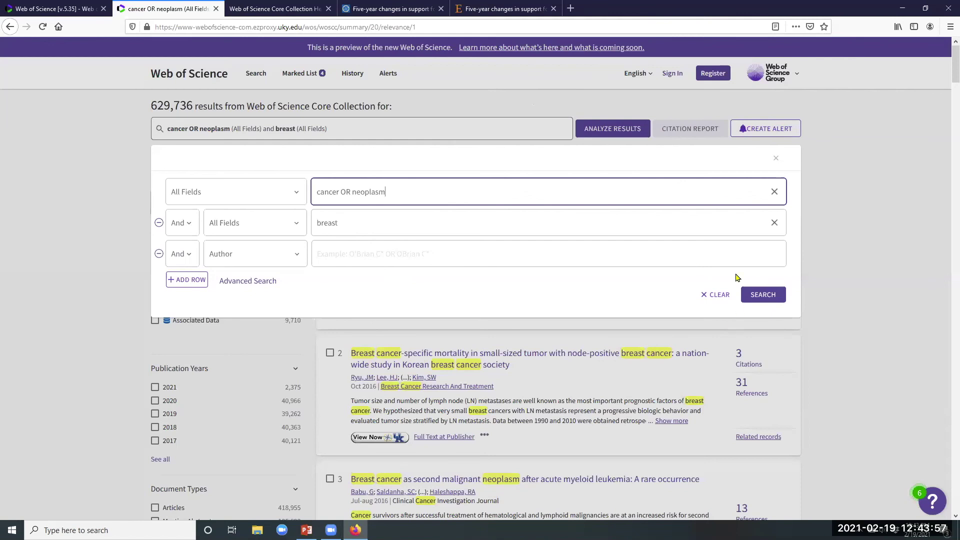
click(741, 318)
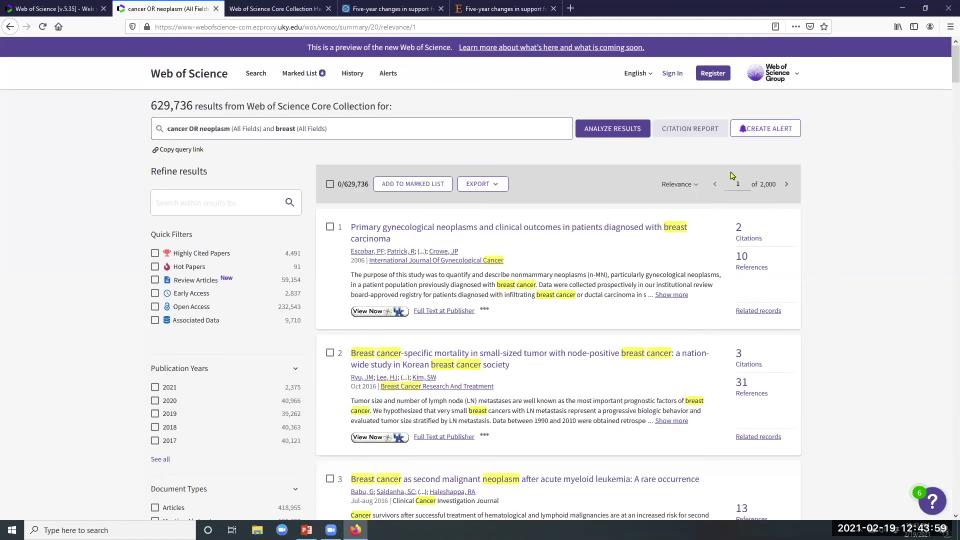
scroll(778, 279, down, 1)
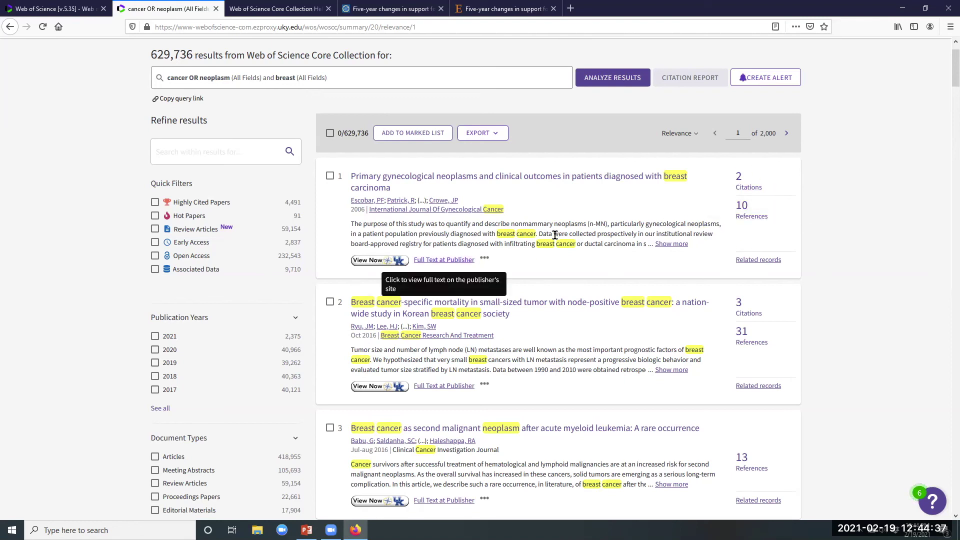
scroll(597, 330, down, 2)
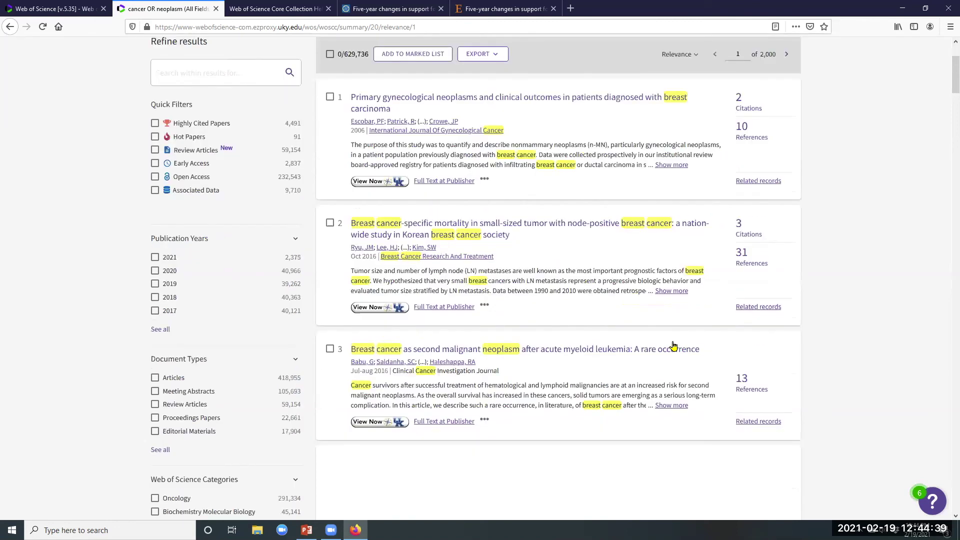
scroll(671, 240, down, 3)
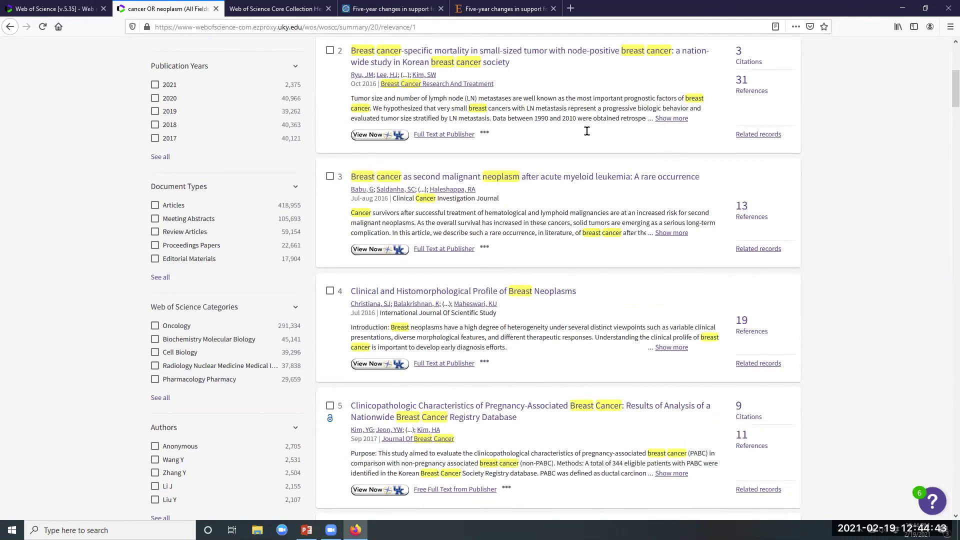
Expand result 1's abstract with Show more, collapse it with Show less, and browse the results
scroll(644, 155, up, 2)
scroll(644, 155, up, 2)
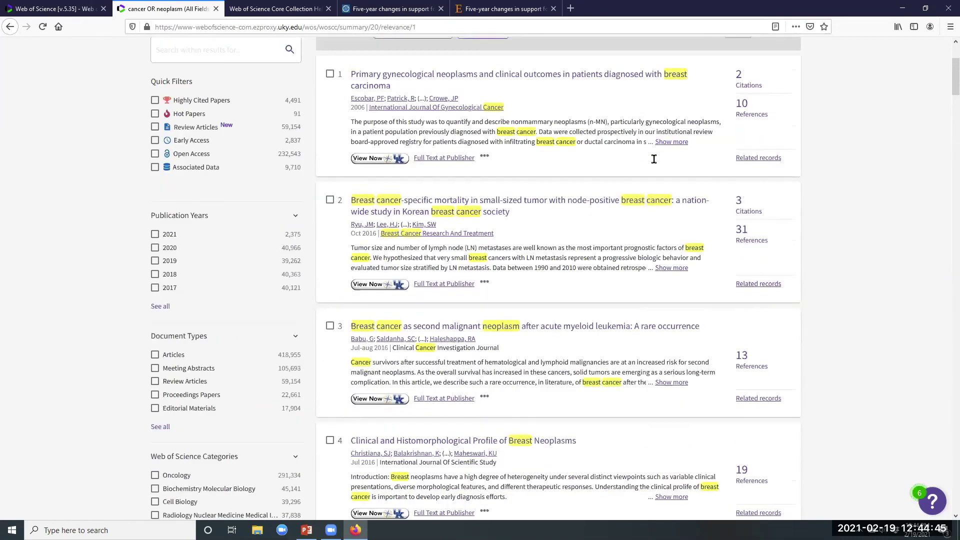
scroll(674, 190, up, 1)
scroll(501, 168, up, 1)
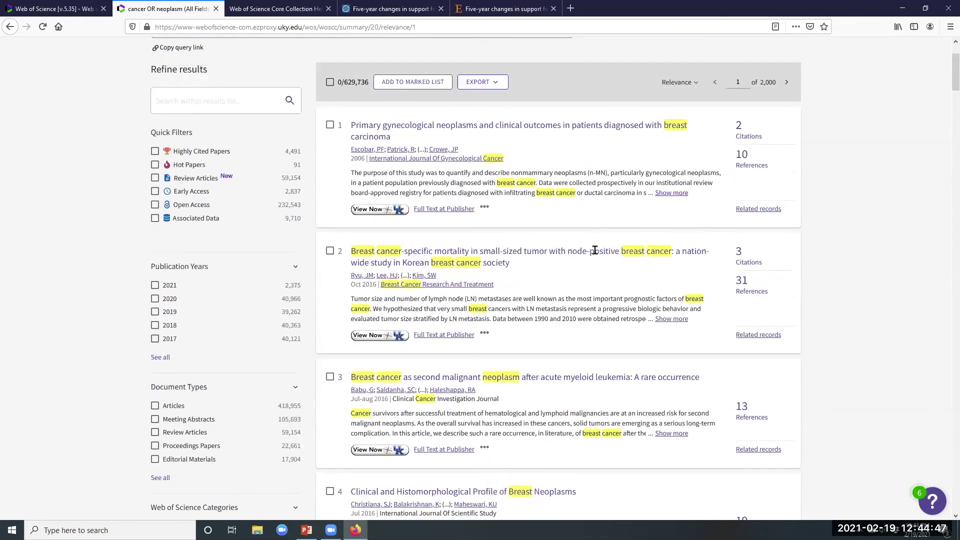
click(671, 193)
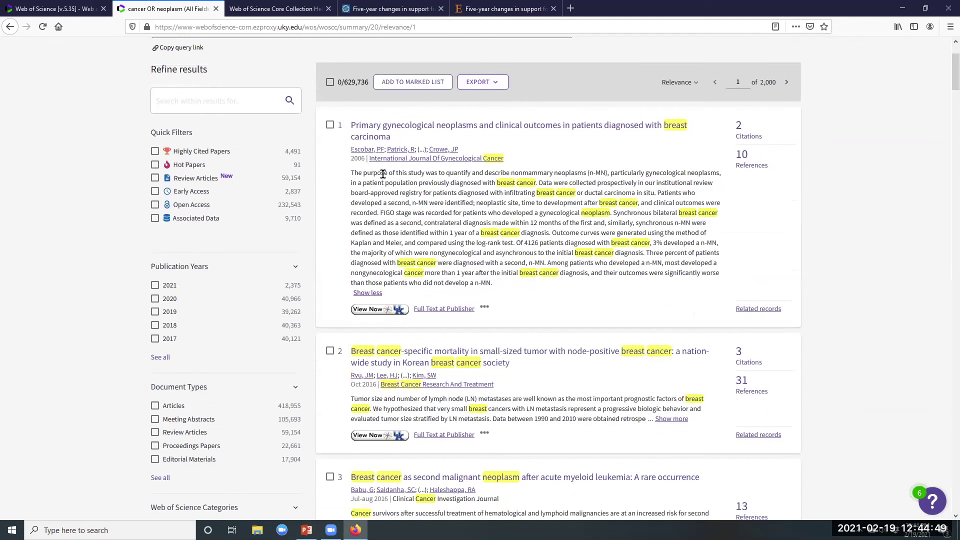
click(404, 173)
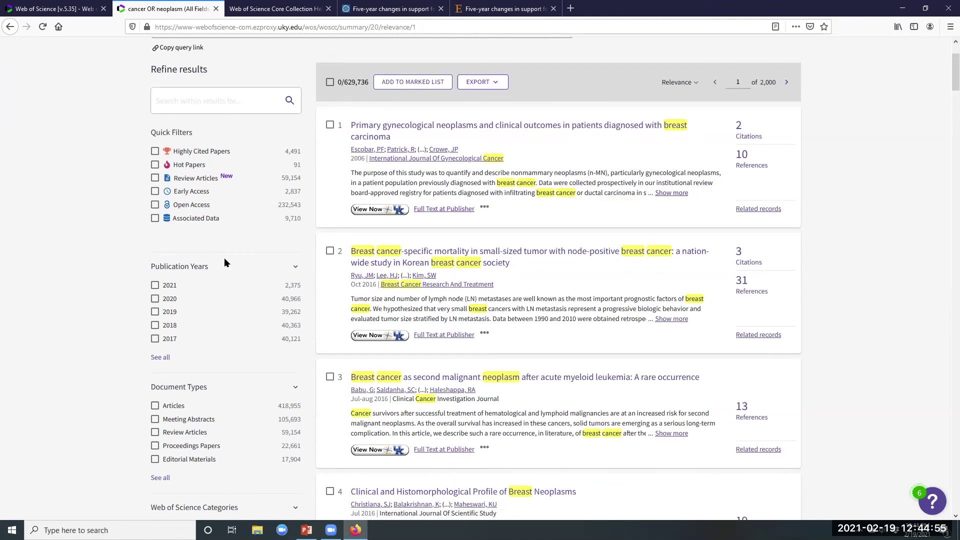
scroll(223, 264, down, 7)
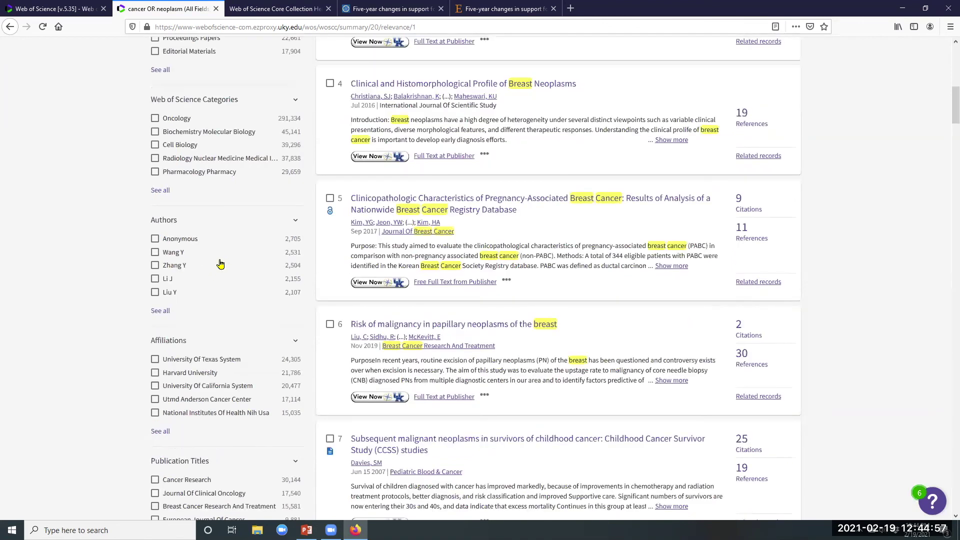
scroll(220, 285, down, 5)
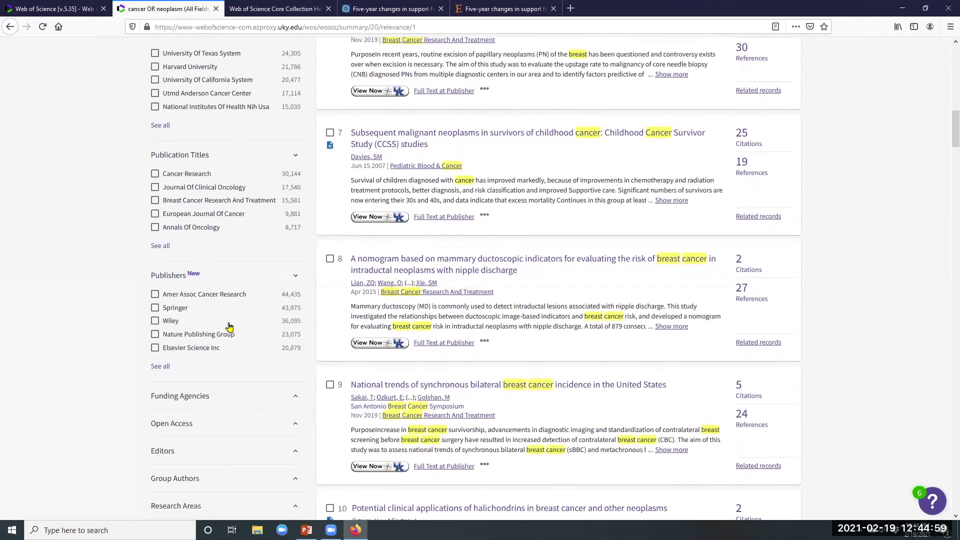
scroll(193, 332, down, 2)
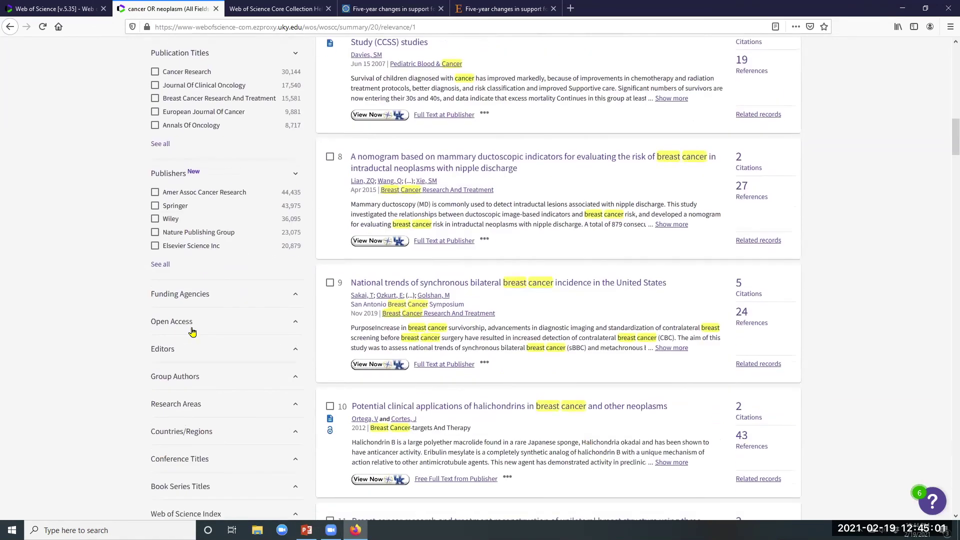
scroll(210, 240, up, 3)
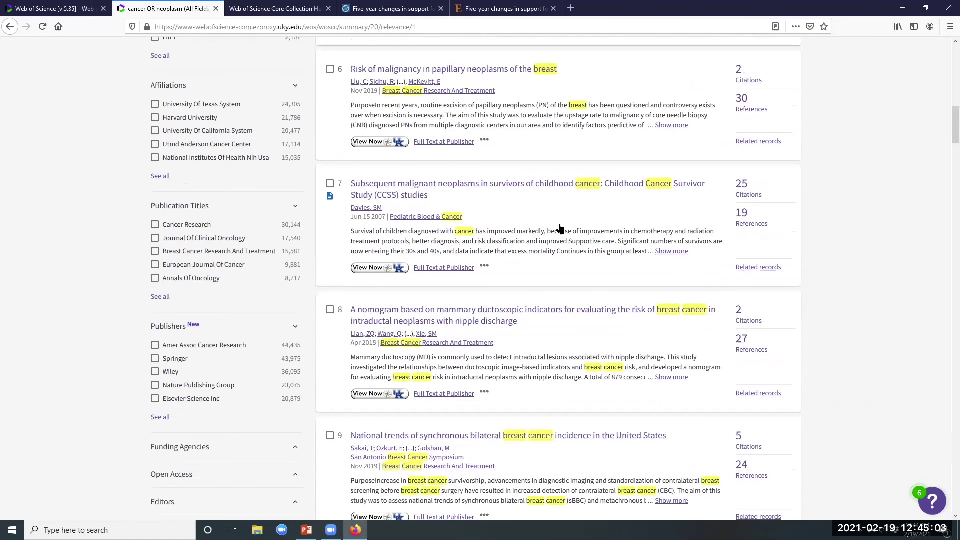
scroll(118, 262, up, 15)
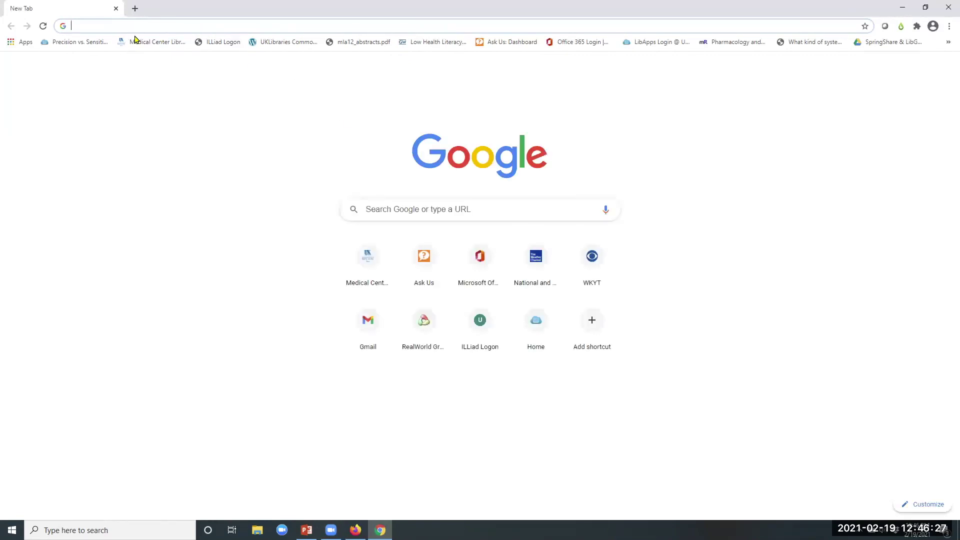
Reach Web of Science through the UK Libraries proxy, logging in with the Link Blue ID and password
click(153, 42)
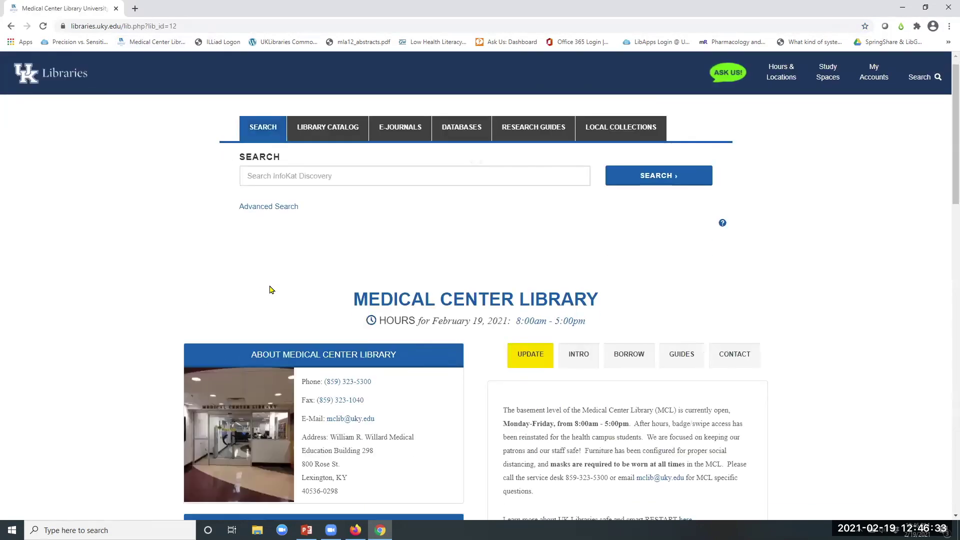
scroll(303, 342, down, 13)
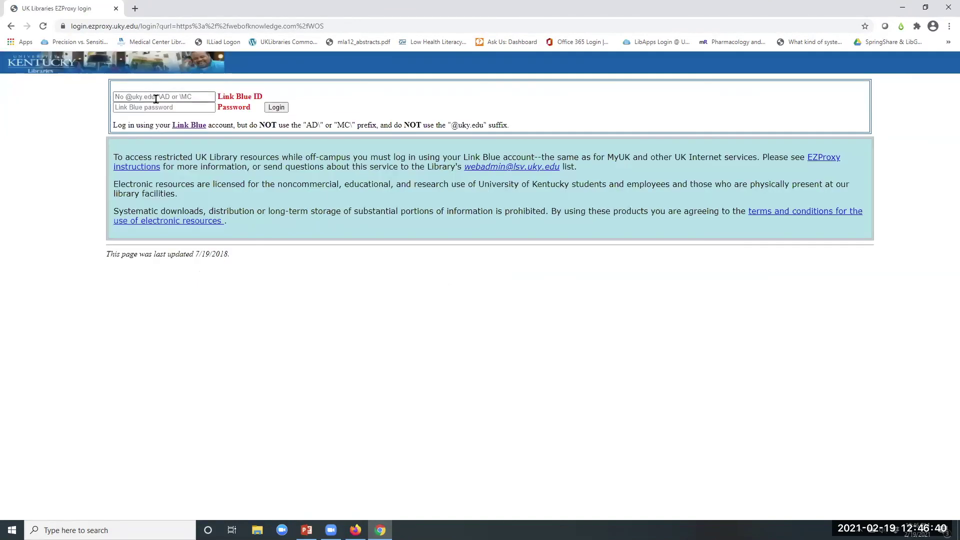
click(155, 99)
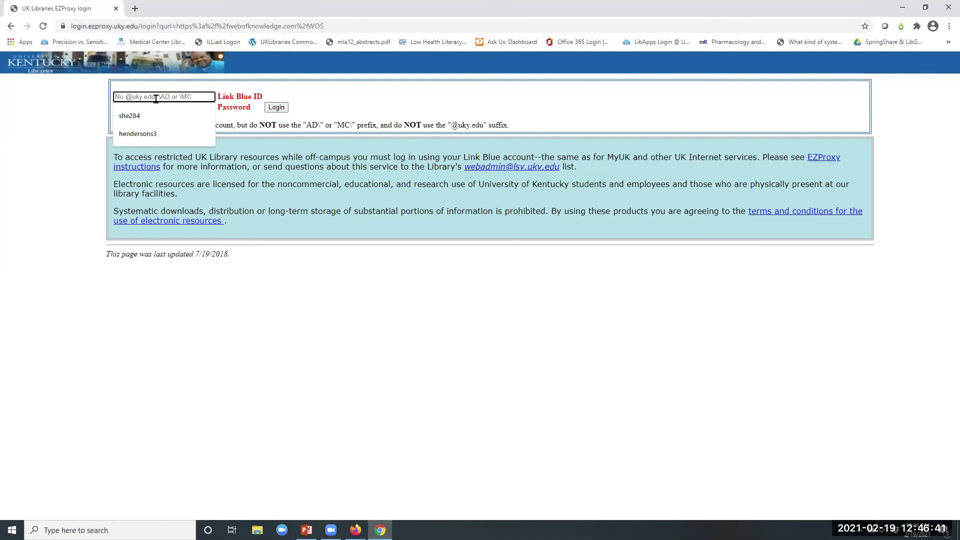
text(she284)
key(Tab)
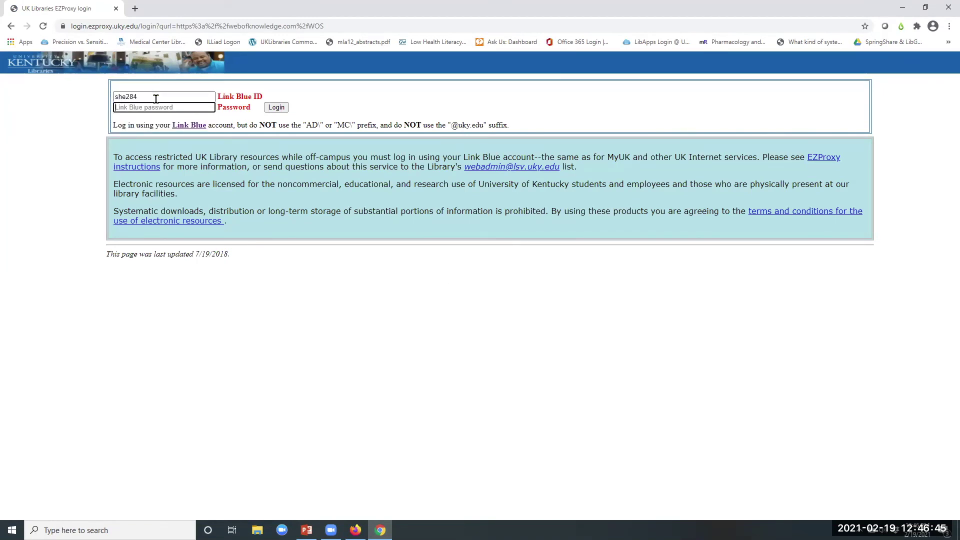
text(•)
key(Return)
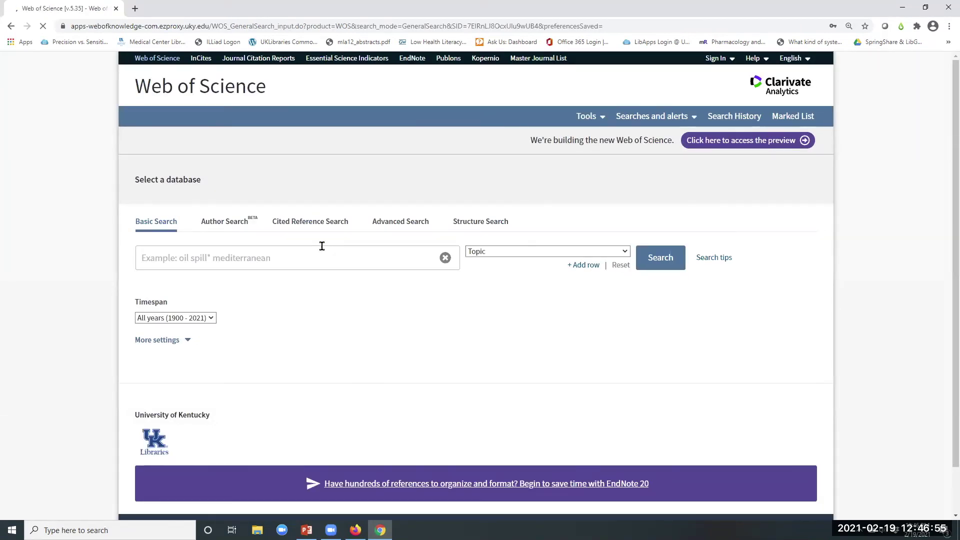
Rerun the earlier post-traumatic stress disorder topic search, returning 54,694 results
click(308, 262)
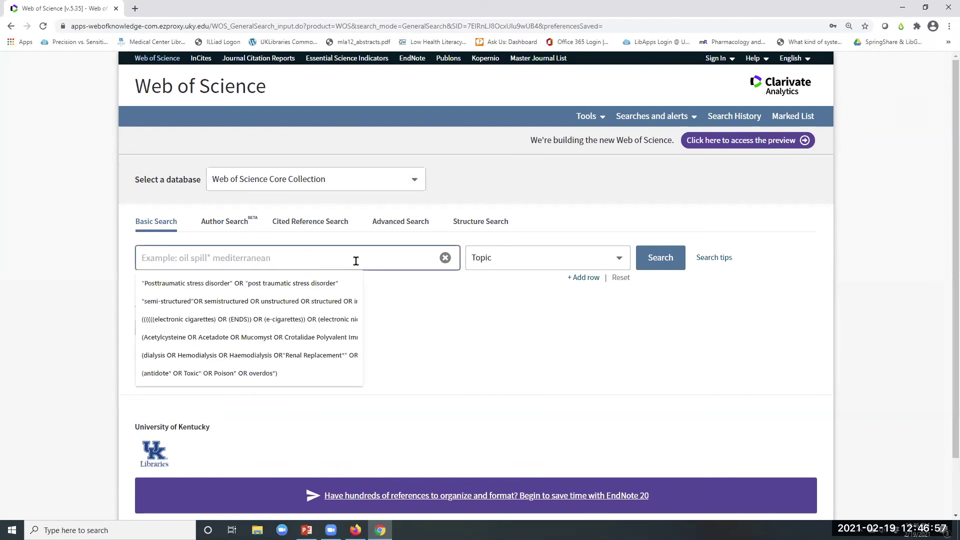
click(310, 282)
click(659, 259)
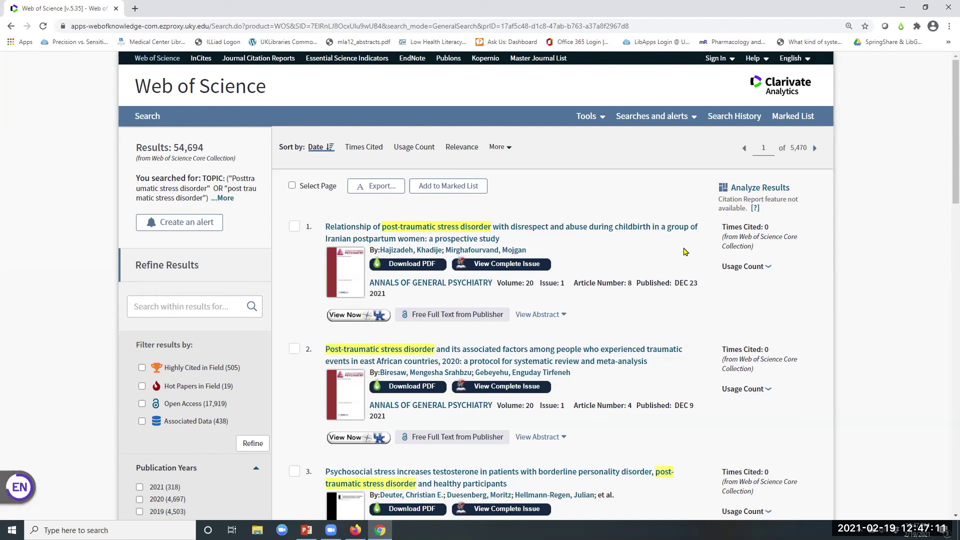
scroll(683, 251, down, 3)
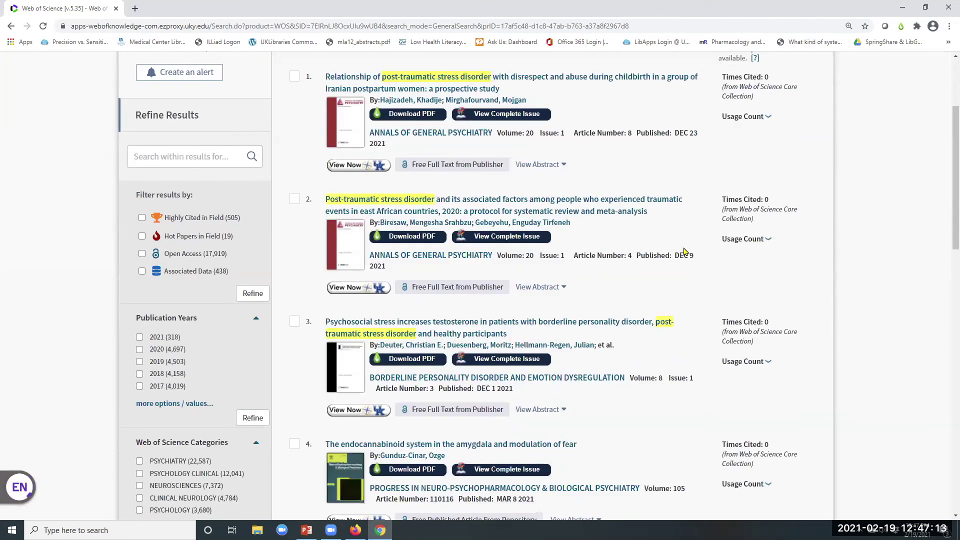
scroll(582, 214, up, 3)
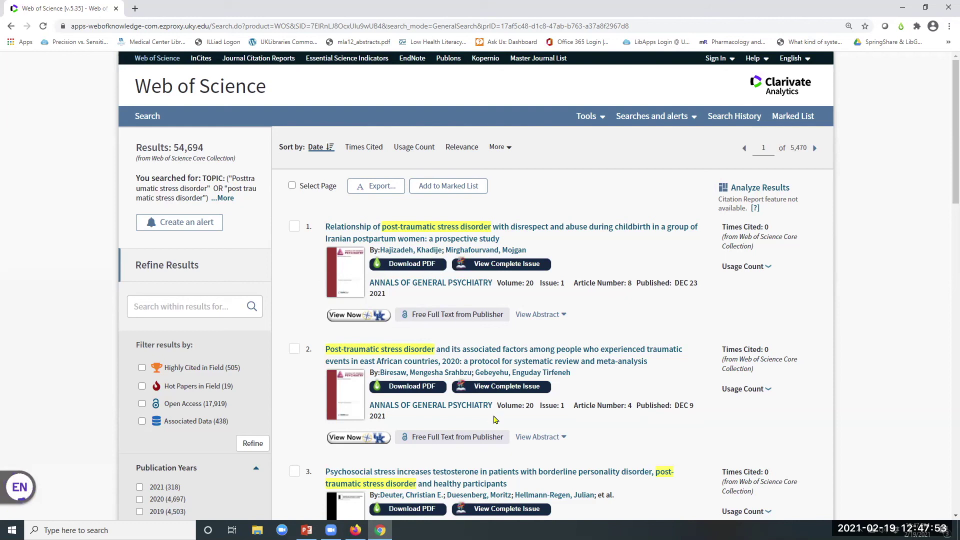
Browse the PTSD results and open the first article's full record
scroll(464, 376, down, 3)
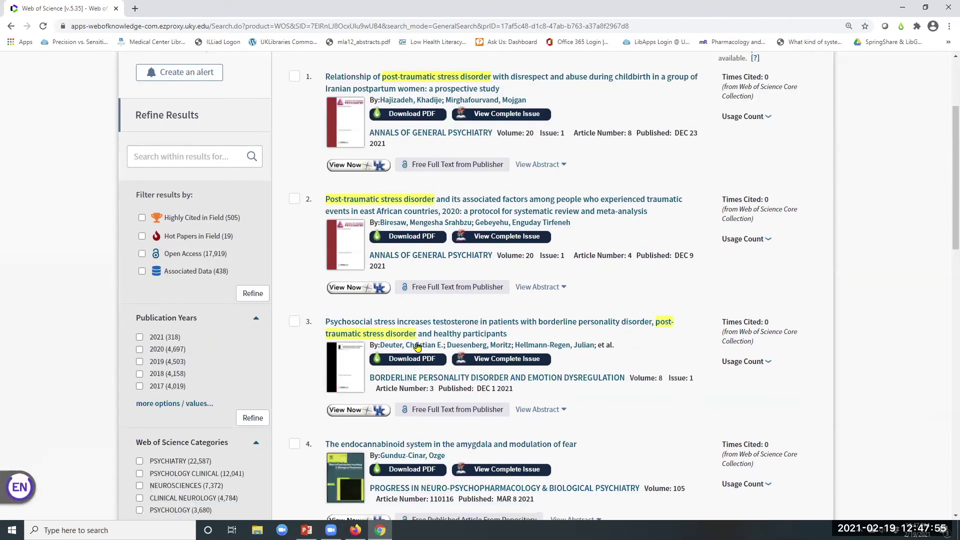
scroll(416, 170, down, 4)
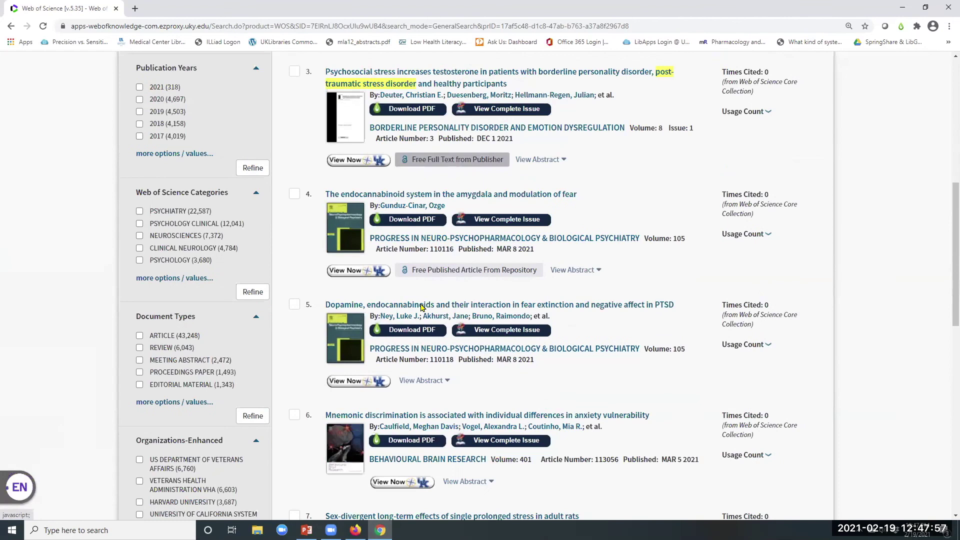
scroll(410, 180, down, 1)
scroll(409, 187, down, 2)
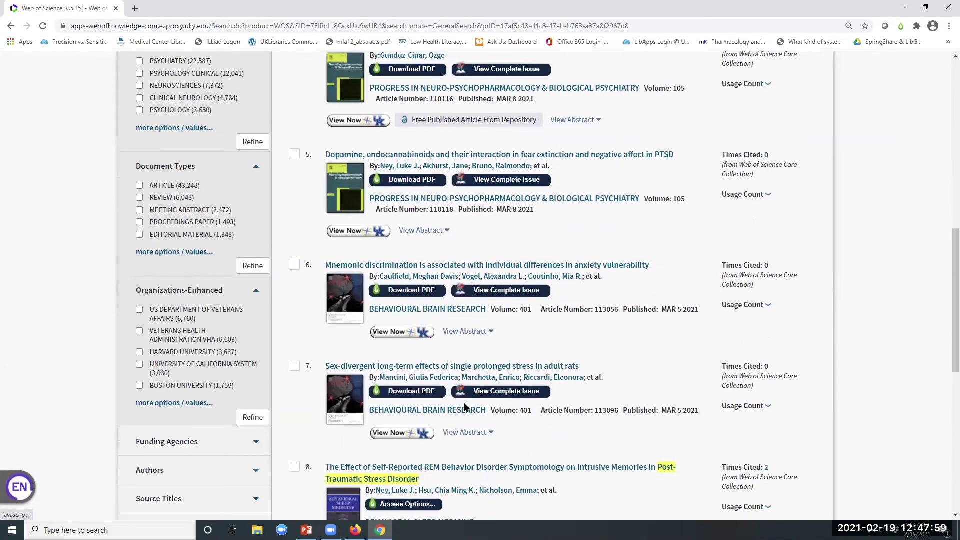
scroll(461, 431, down, 2)
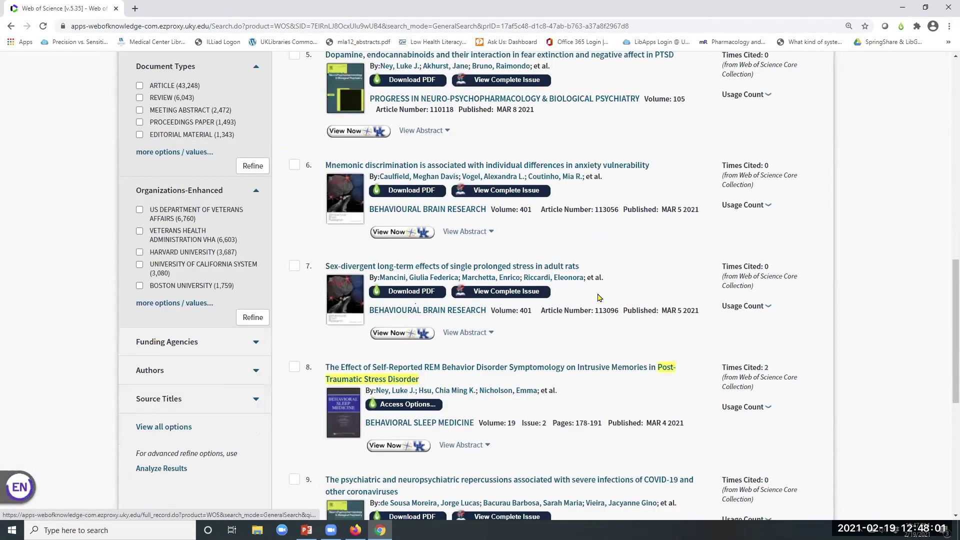
scroll(440, 215, down, 3)
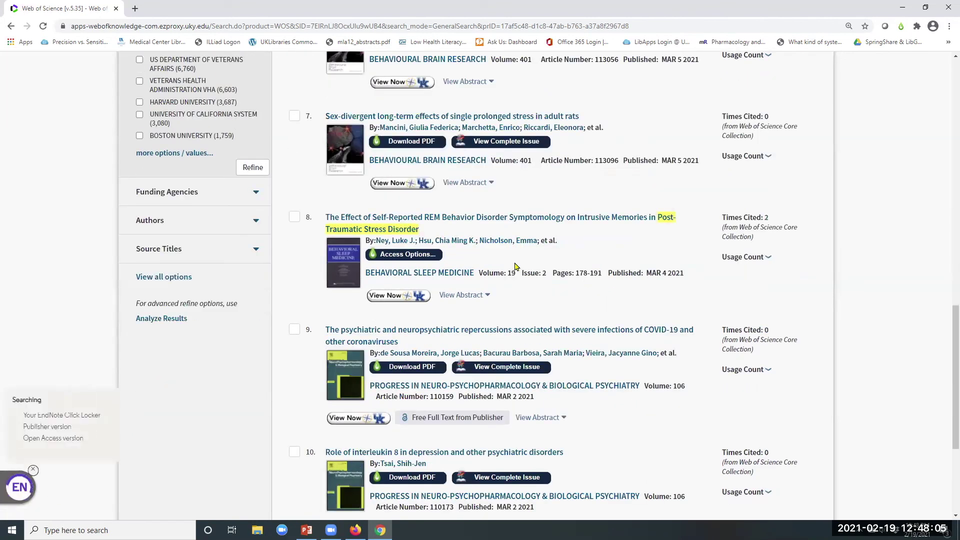
scroll(377, 297, up, 3)
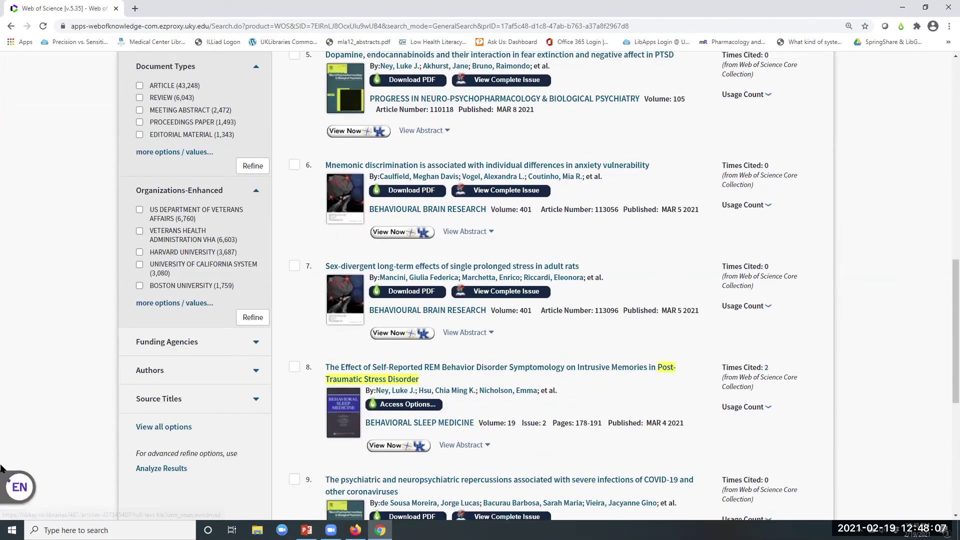
mouse_move(14, 483)
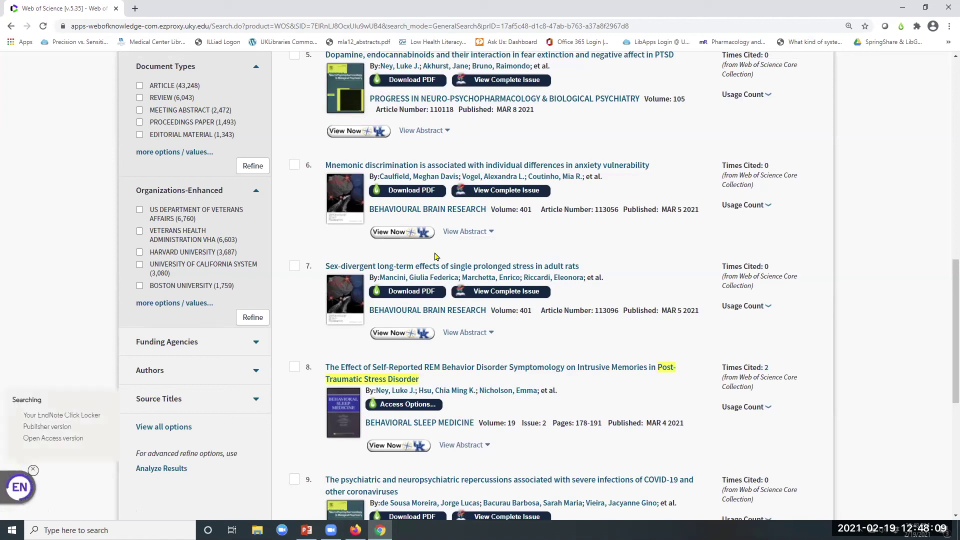
scroll(458, 247, up, 5)
scroll(458, 247, up, 1)
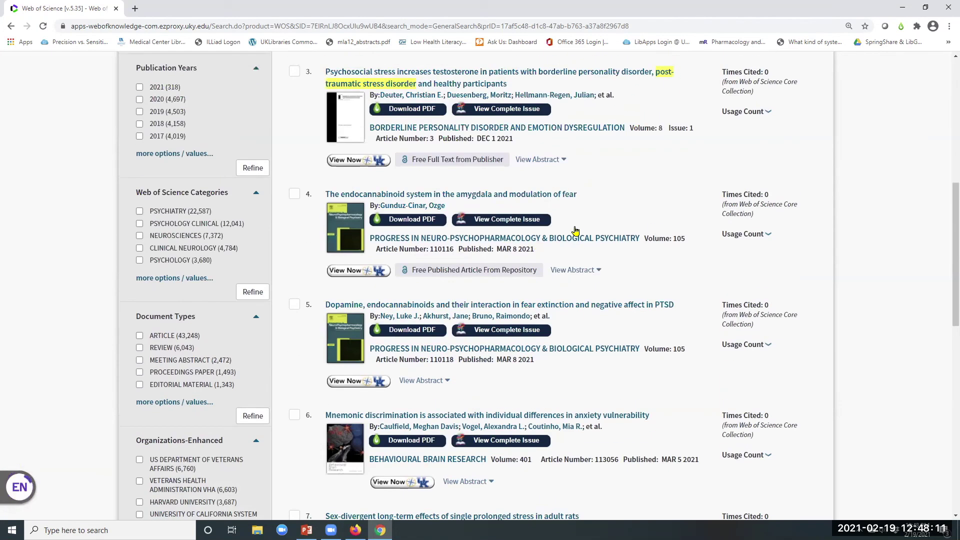
scroll(555, 233, up, 8)
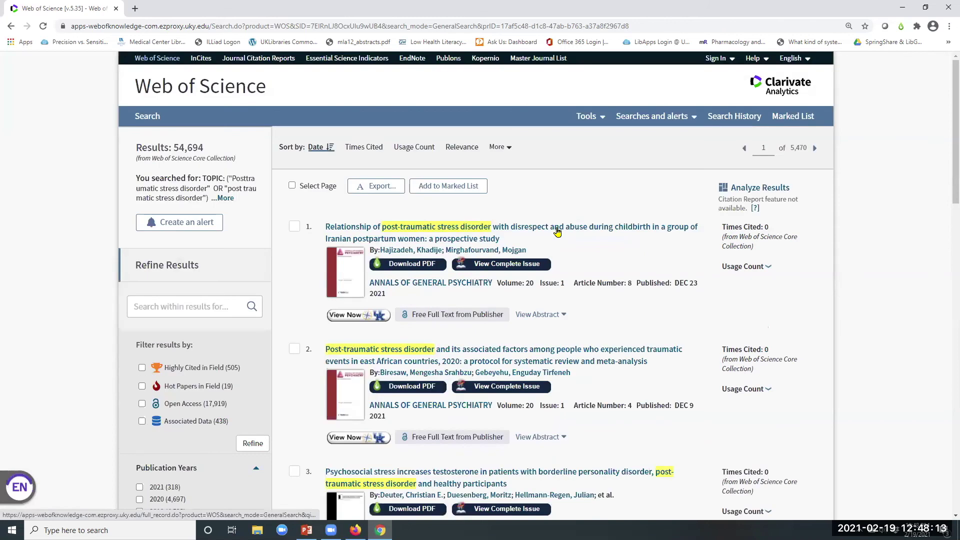
click(550, 231)
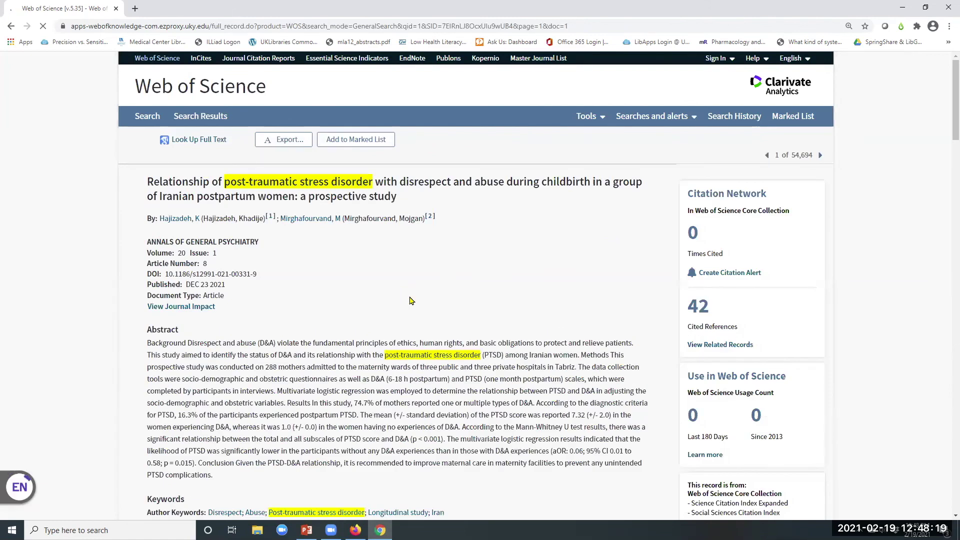
Open the PTSD childbirth article's PDF in EndNote Click, saving it to the locker unfiled
mouse_move(46, 486)
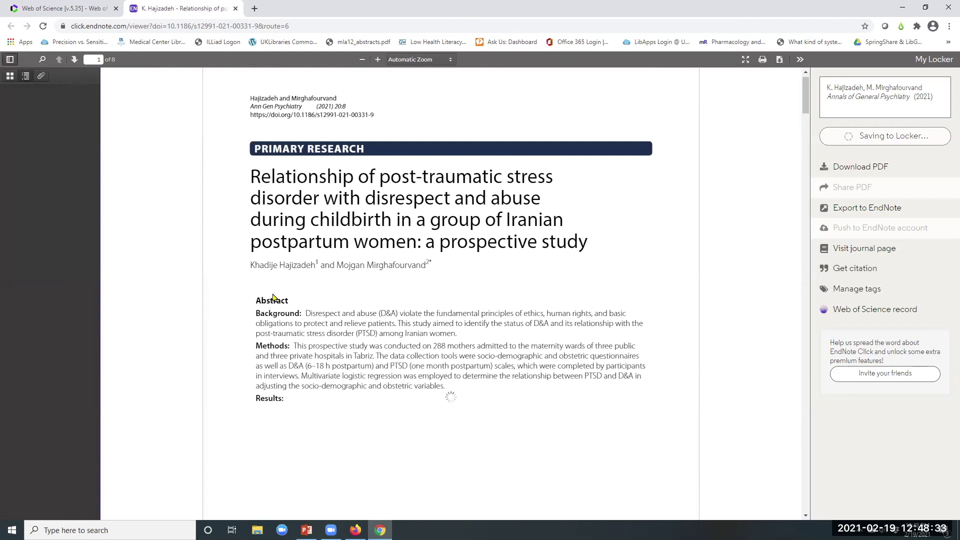
key(ctrl+shift+Tab)
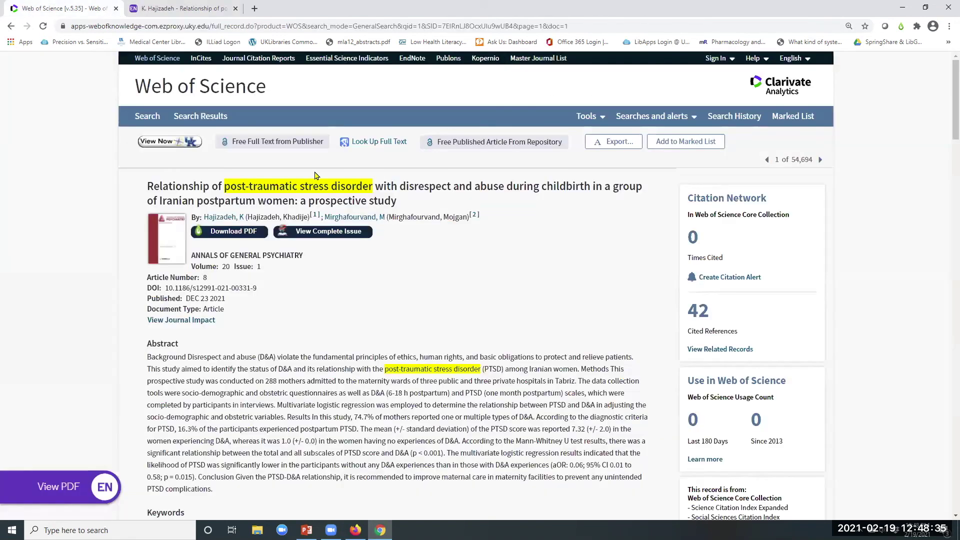
click(457, 142)
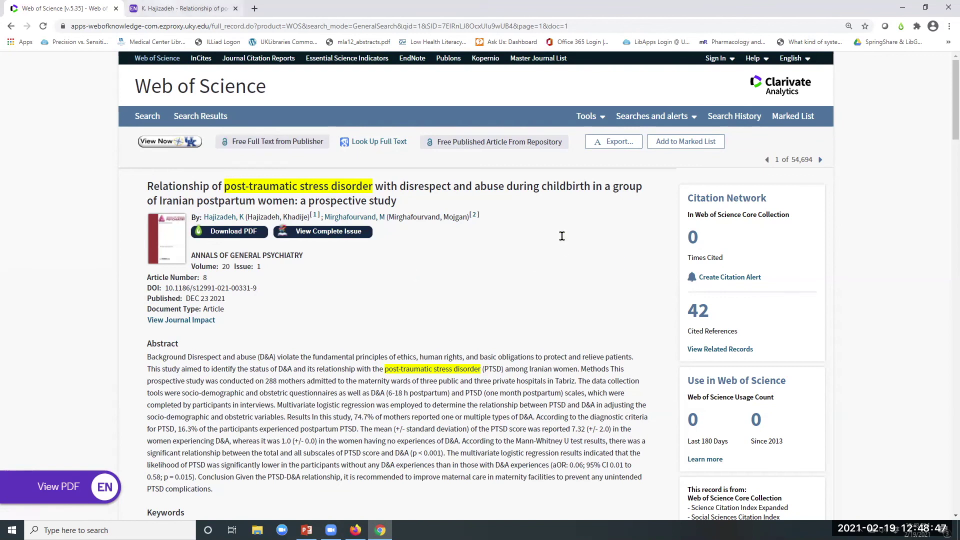
key(ctrl+Tab)
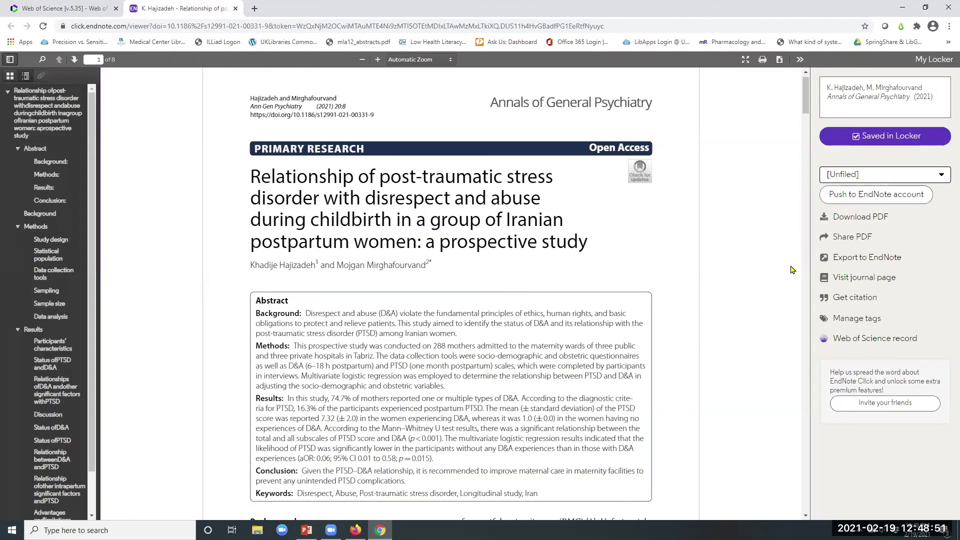
Export the article citation as an RIS file, open it in EndNote, then return to Web of Science
click(869, 258)
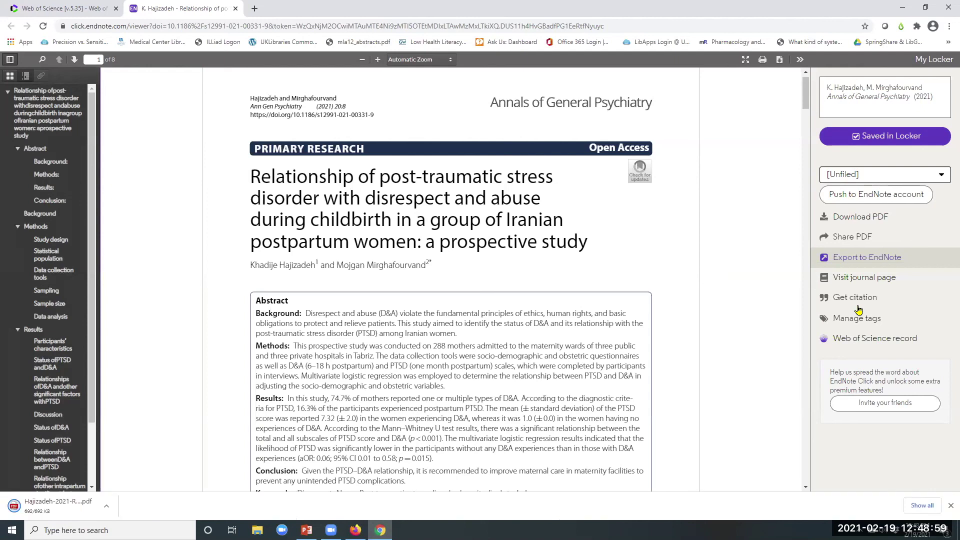
click(405, 199)
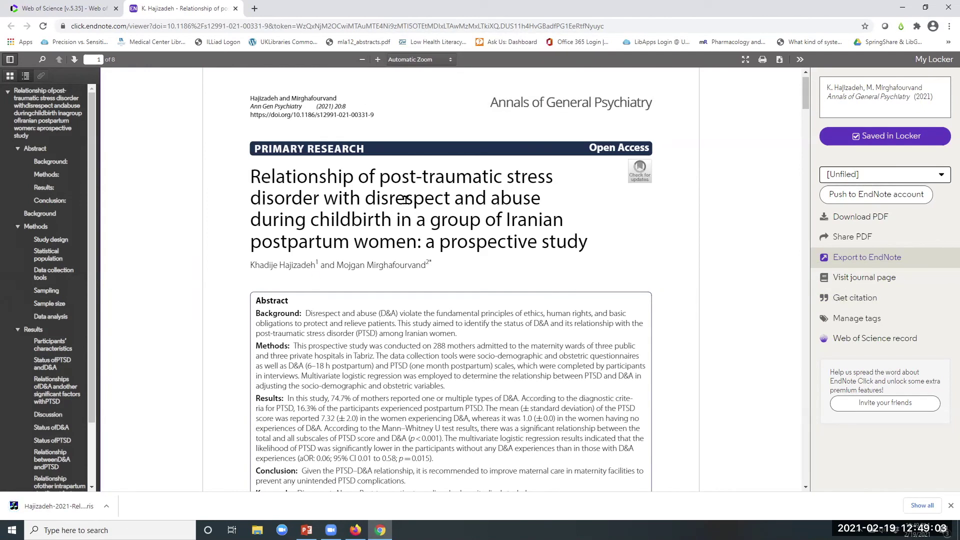
click(49, 509)
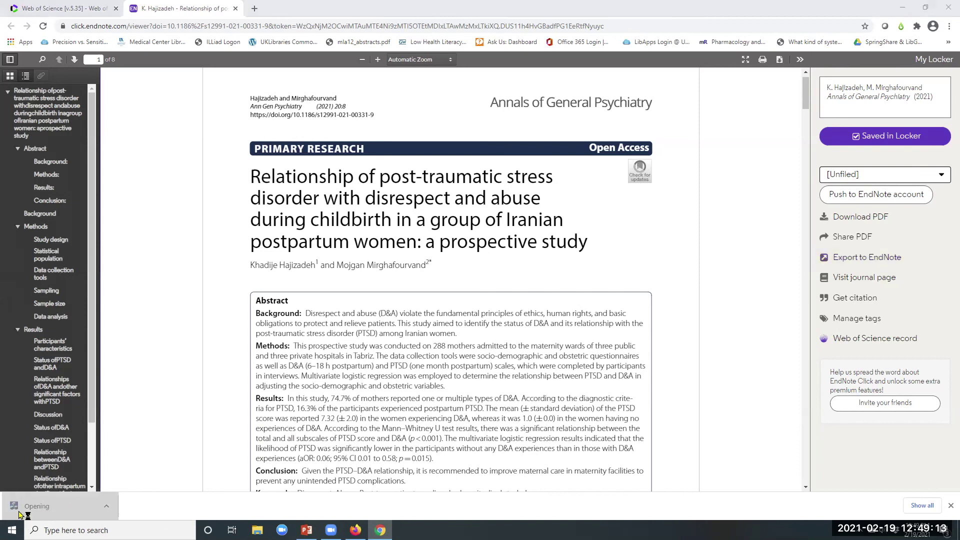
click(49, 508)
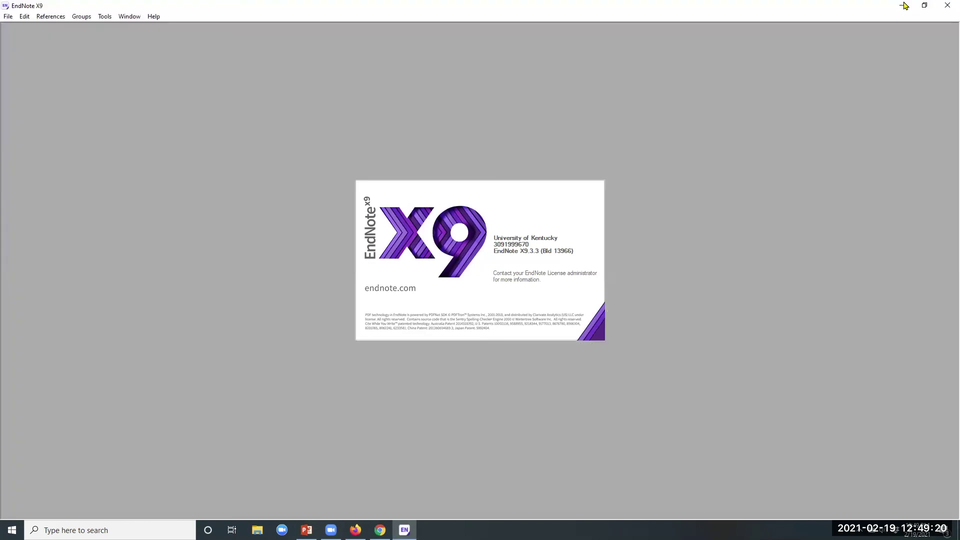
click(905, 6)
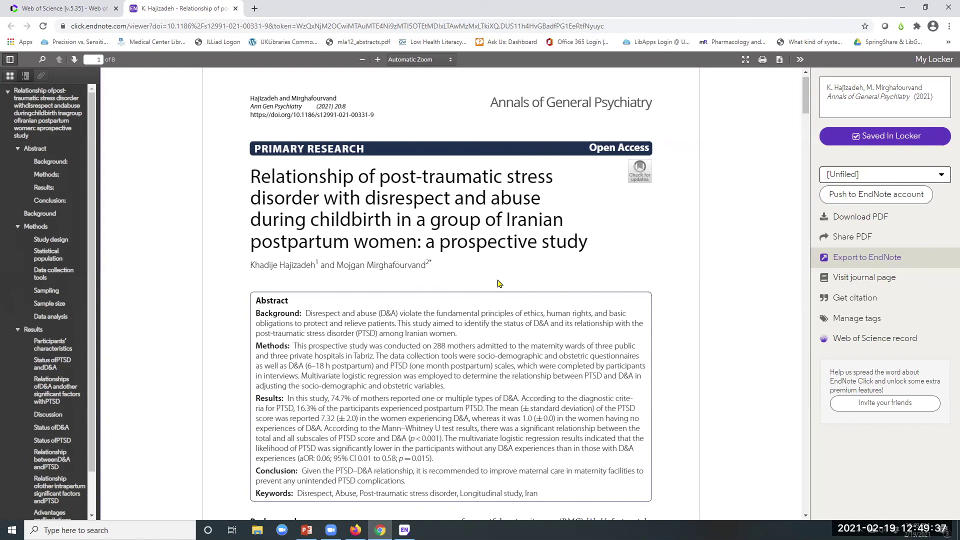
click(50, 8)
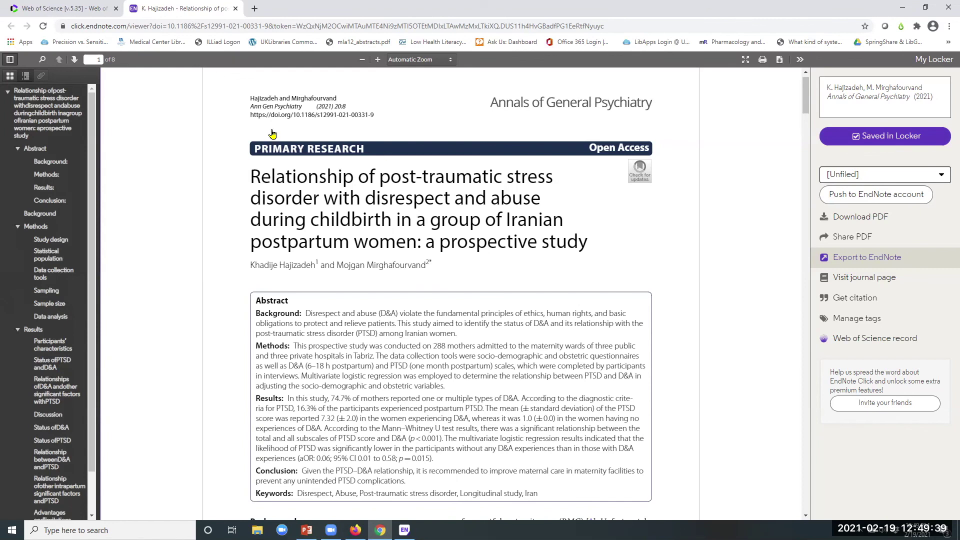